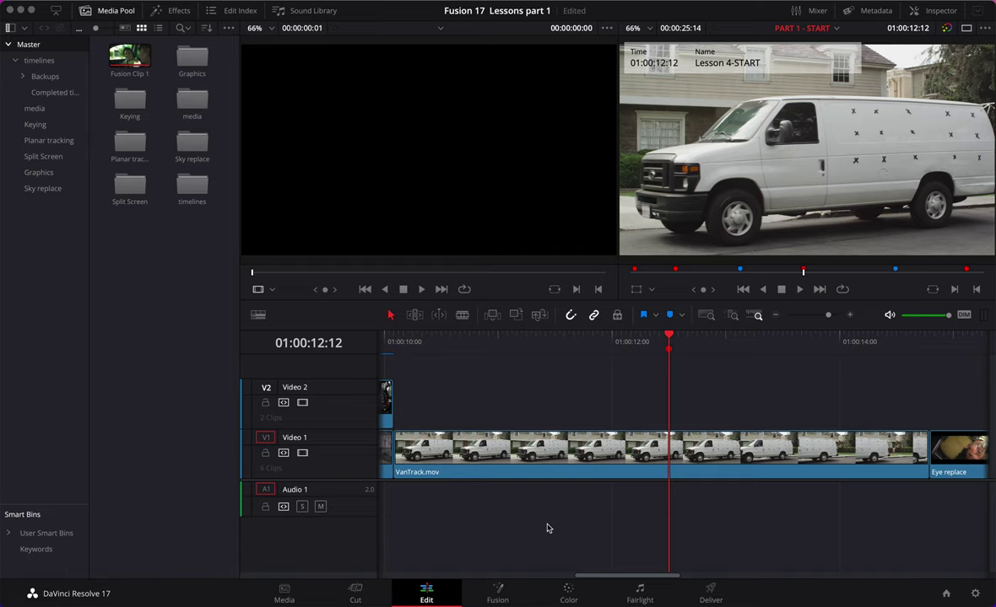
Open the VanTrack.mov clip on the Fusion page, play it through and park the playhead at frame 65
{"action": "left_click", "coordinate": [554, 456]}
{"action": "left_click", "coordinate": [482, 590]}
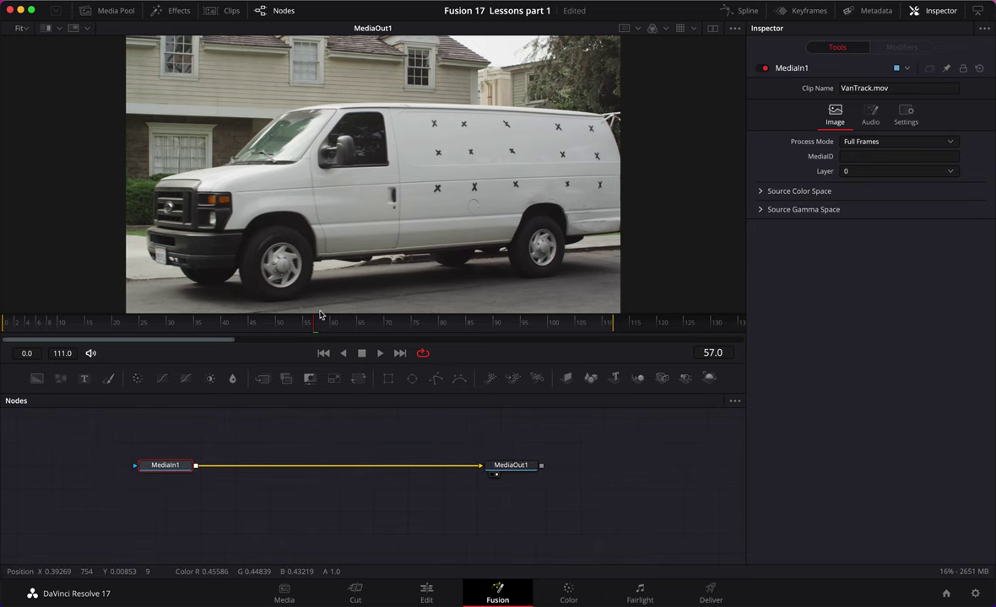
{"action": "key", "text": "space"}
{"action": "left_click", "coordinate": [4, 321]}
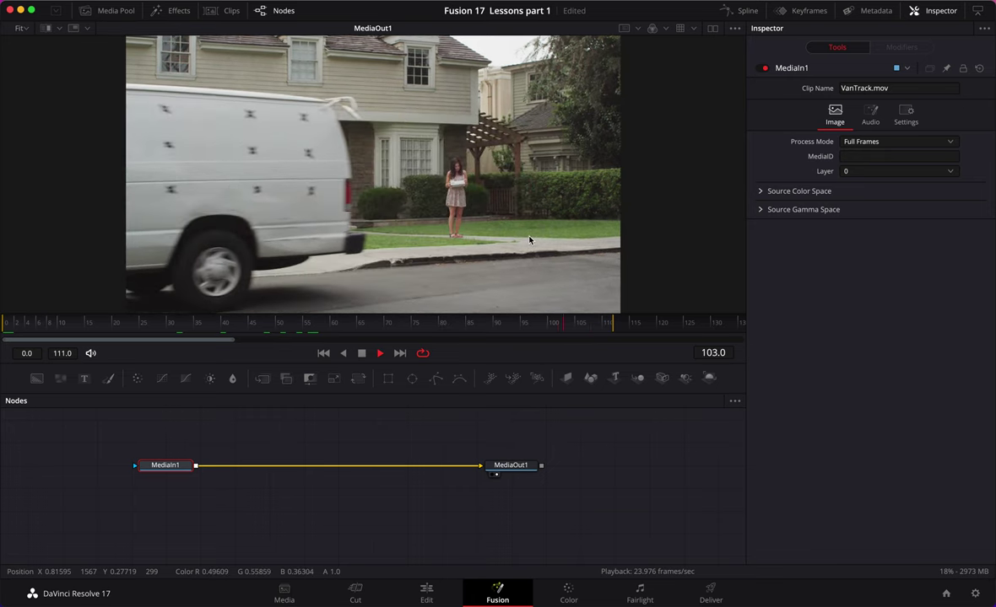
{"action": "key", "text": "space"}
{"action": "left_click_drag", "start_coordinate": [203, 329], "coordinate": [358, 335]}
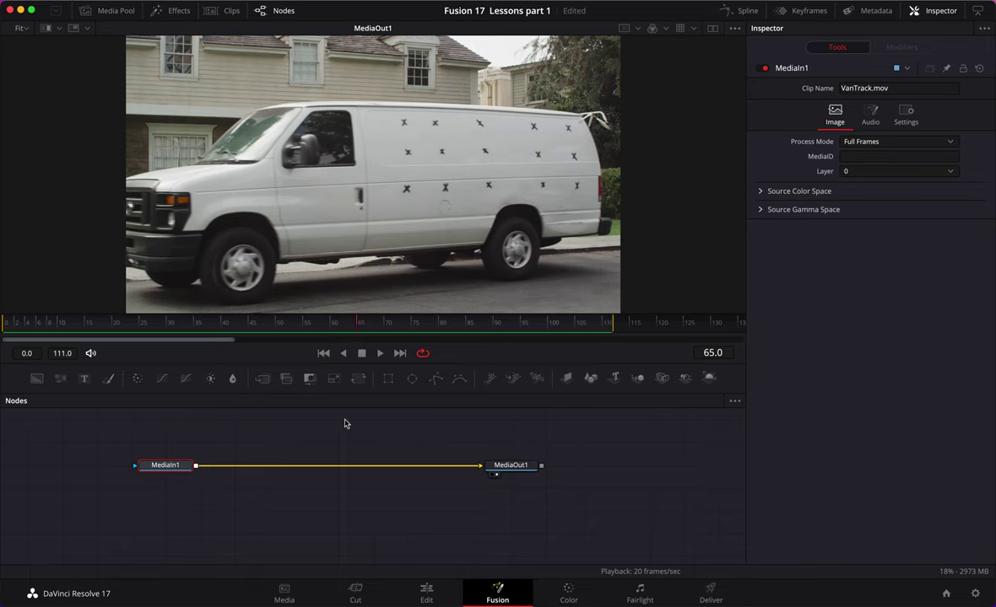
Rename the MediaIn1 node as VAN
{"action": "right_click", "coordinate": [165, 465]}
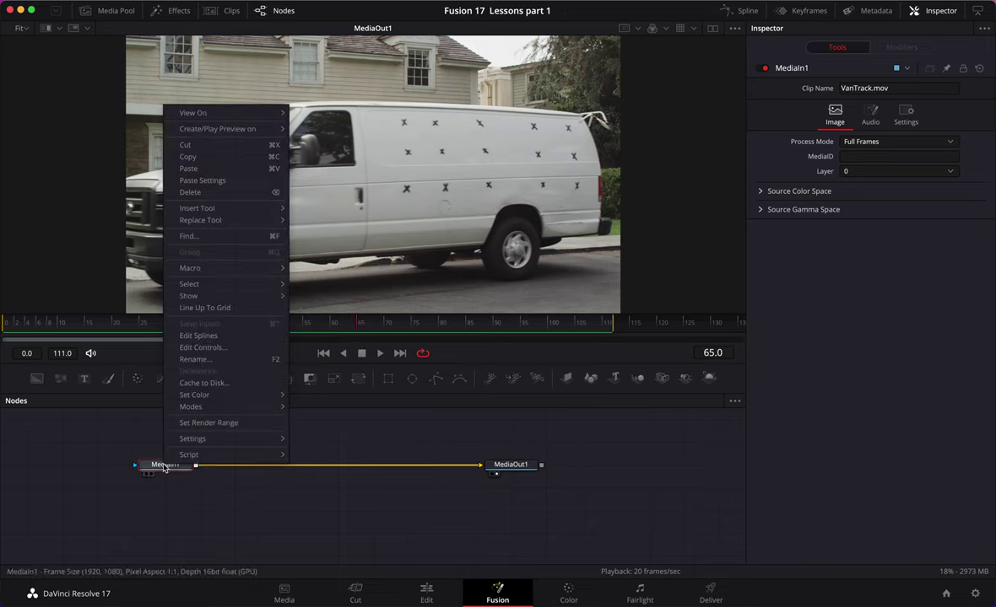
{"action": "left_click", "coordinate": [211, 502]}
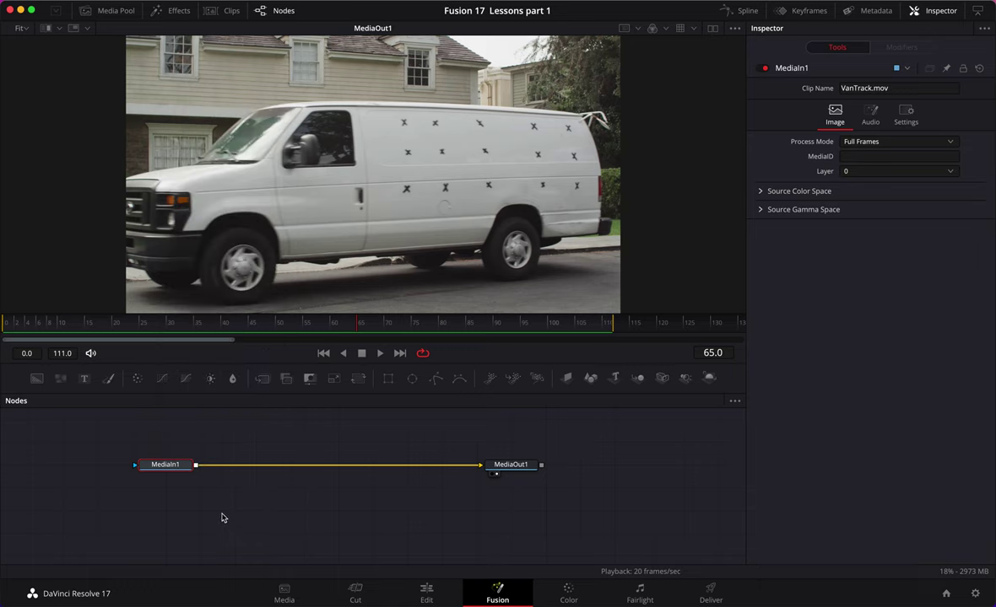
{"action": "right_click", "coordinate": [175, 465]}
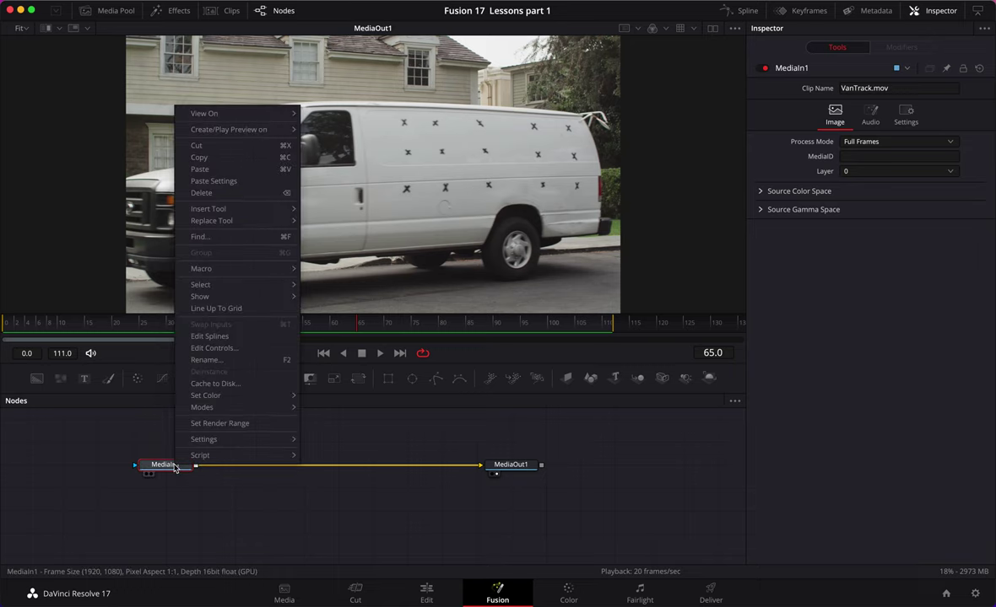
{"action": "left_click", "coordinate": [238, 360]}
{"action": "type", "text": "VAN"}
{"action": "key", "text": "Return"}
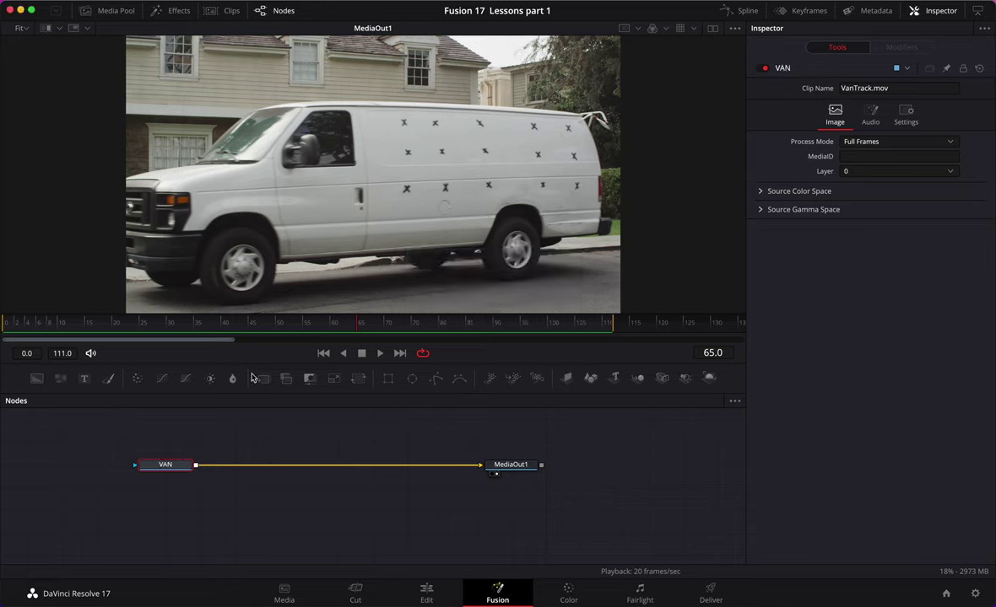
Add a Planar Tracker between the VAN and MediaOut1 nodes and set its reference time to the current frame, 65
{"action": "left_click_drag", "start_coordinate": [311, 452], "coordinate": [349, 473]}
{"action": "left_click", "coordinate": [347, 472]}
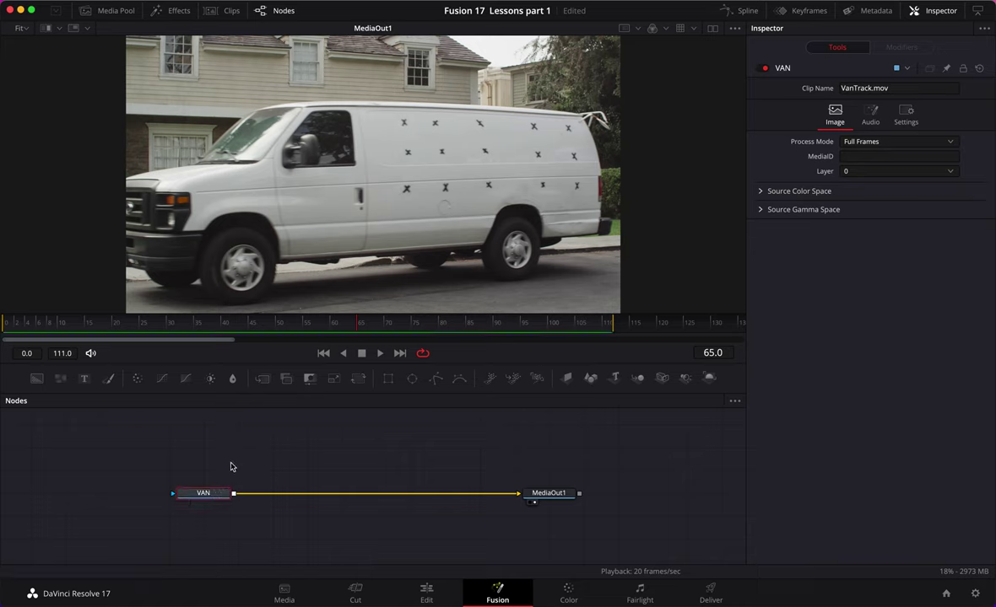
{"action": "key", "text": "shift+space"}
{"action": "type", "text": "TRACKER"}
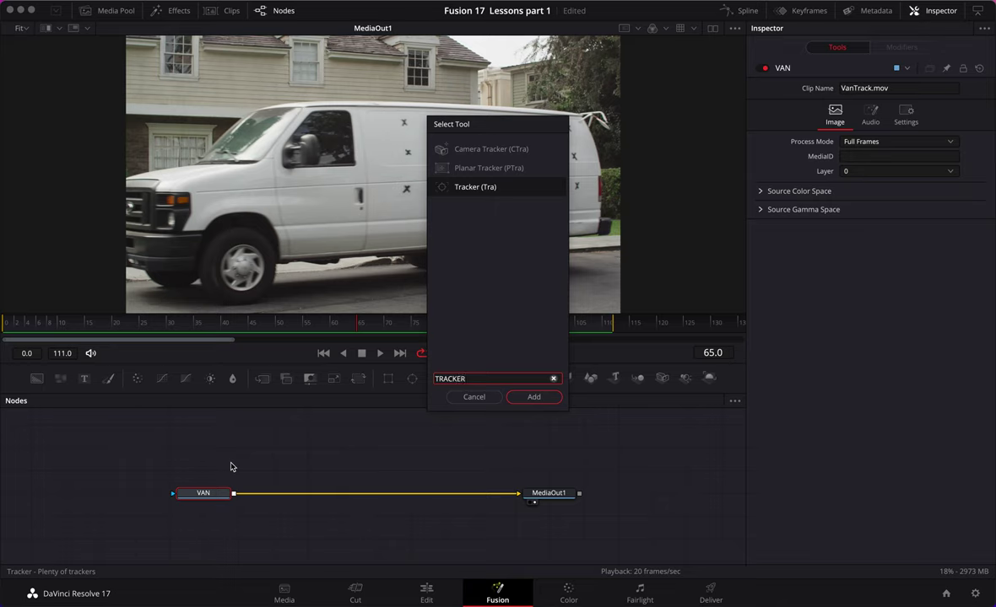
{"action": "left_click", "coordinate": [488, 172]}
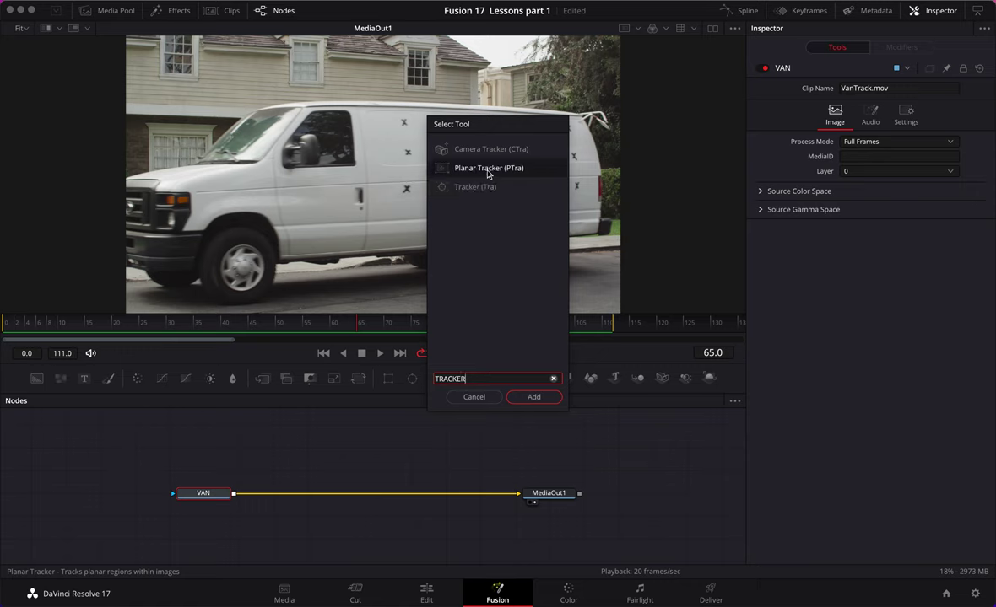
{"action": "double_click", "coordinate": [487, 172]}
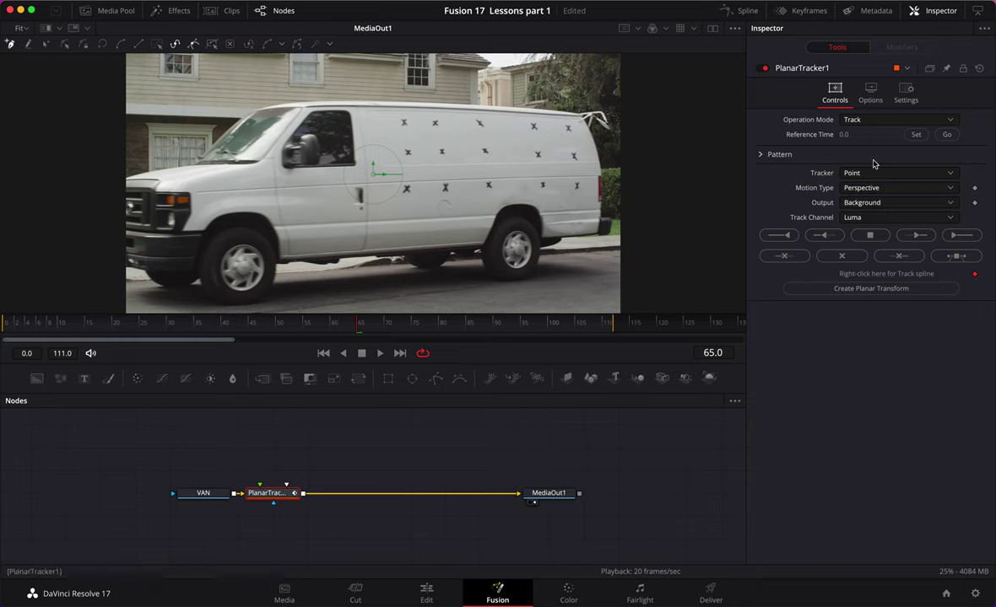
{"action": "left_click", "coordinate": [915, 135]}
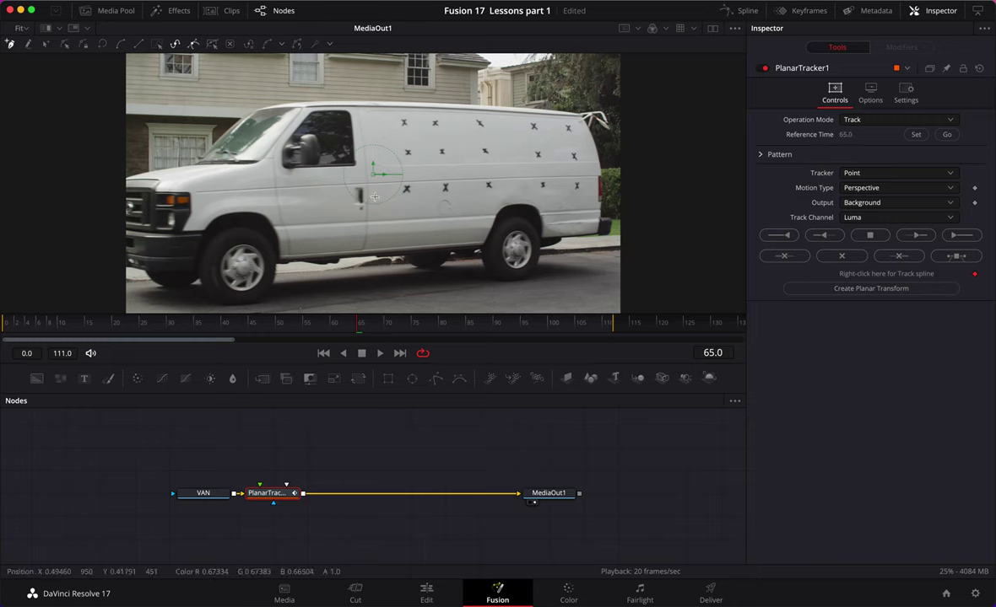
Draw a closed tracking polygon around the van's side panel, from behind the cab door to the rear edge, following the rear wheel arch
{"action": "scroll", "coordinate": [363, 159], "scroll_direction": "up", "scroll_amount": 2}
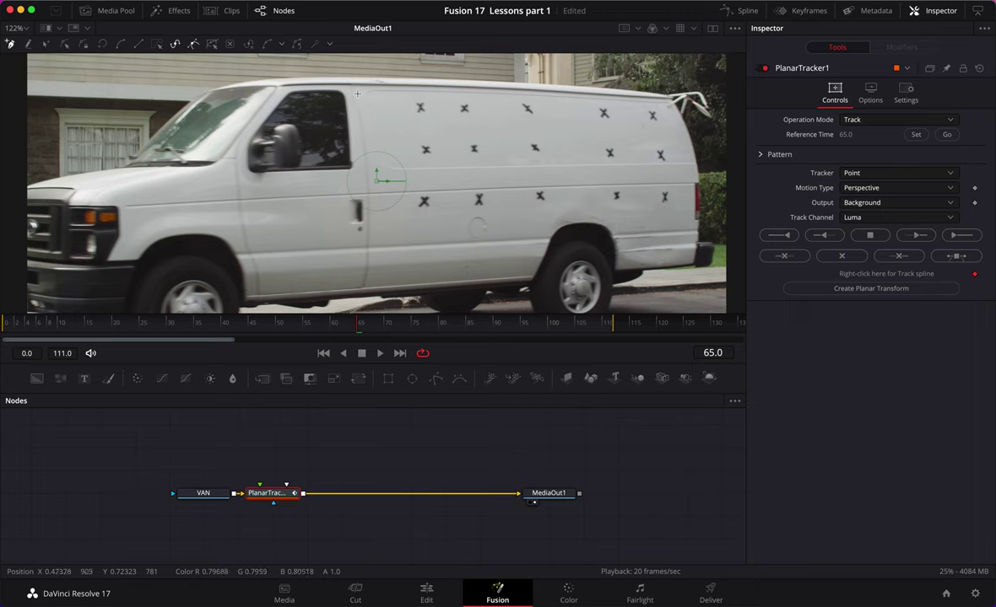
{"action": "left_click_drag", "start_coordinate": [358, 93], "coordinate": [428, 93]}
{"action": "left_click", "coordinate": [364, 125]}
{"action": "left_click", "coordinate": [370, 172]}
{"action": "left_click", "coordinate": [373, 223]}
{"action": "left_click", "coordinate": [371, 246]}
{"action": "left_click", "coordinate": [371, 268]}
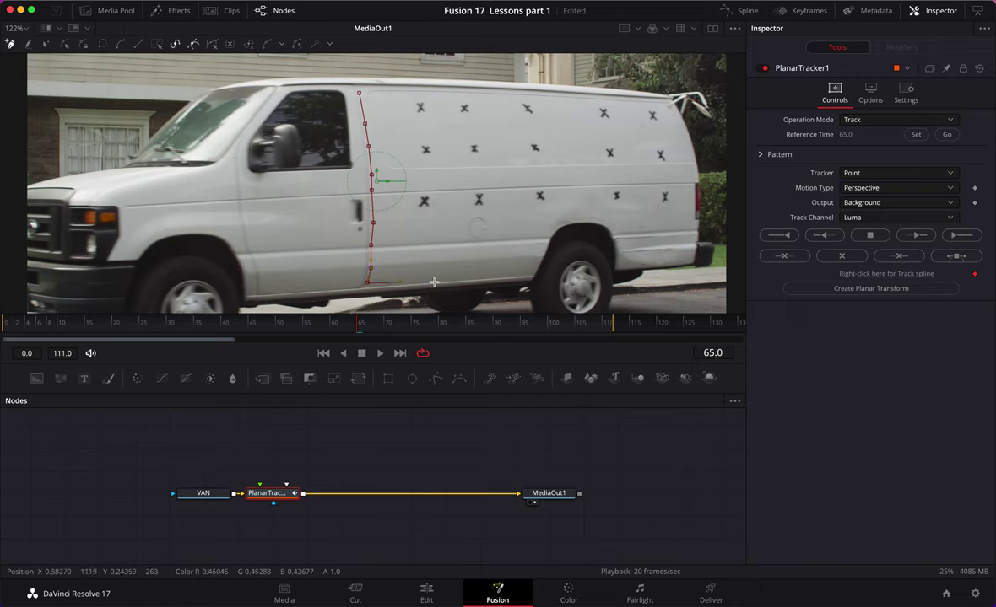
{"action": "left_click", "coordinate": [399, 282]}
{"action": "left_click", "coordinate": [437, 279]}
{"action": "left_click", "coordinate": [470, 279]}
{"action": "left_click", "coordinate": [533, 273]}
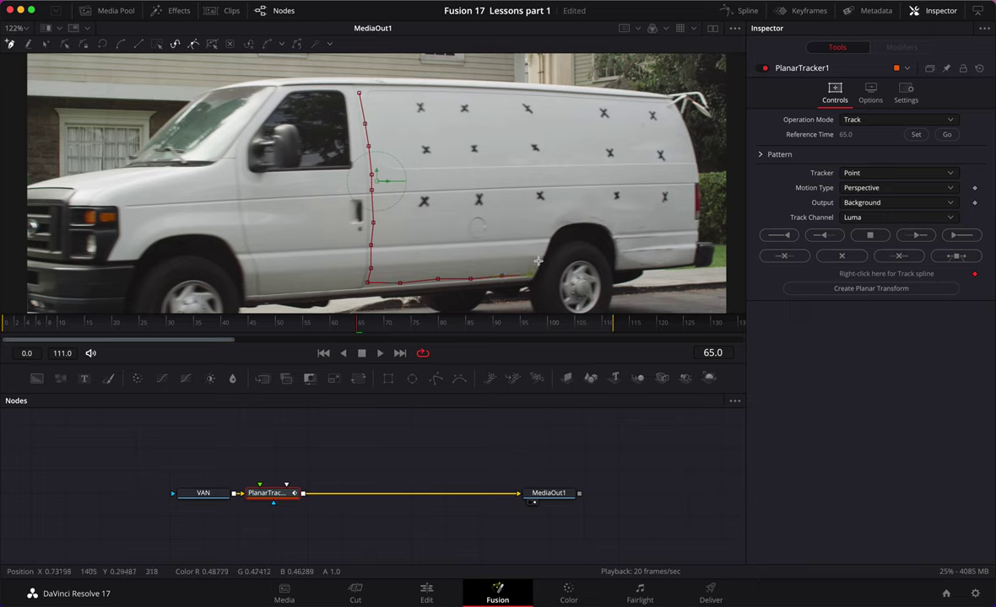
{"action": "left_click", "coordinate": [548, 237]}
{"action": "left_click", "coordinate": [558, 227]}
{"action": "left_click", "coordinate": [594, 220]}
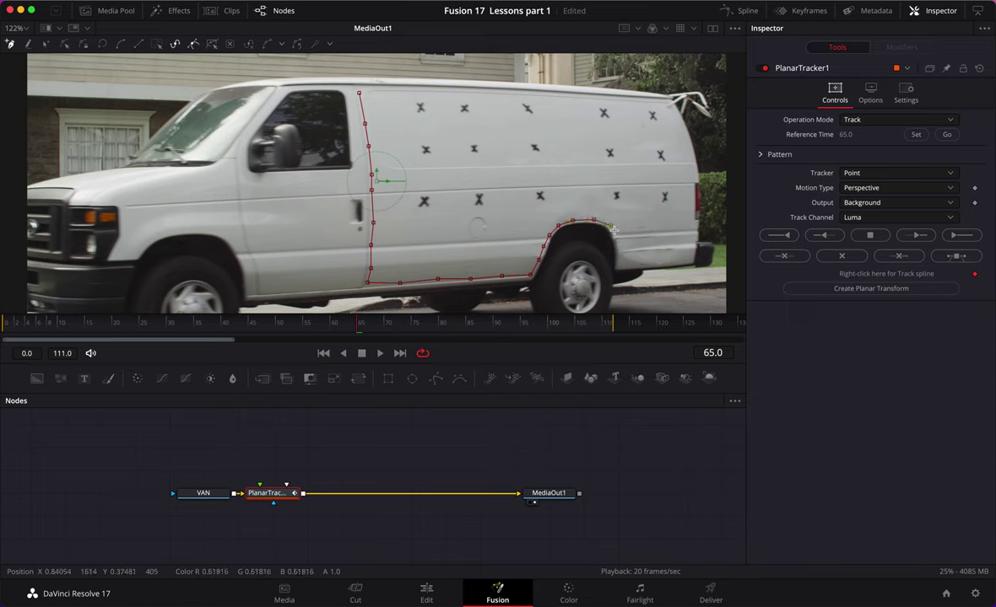
{"action": "left_click", "coordinate": [618, 246]}
{"action": "left_click", "coordinate": [618, 267]}
{"action": "left_click", "coordinate": [656, 262]}
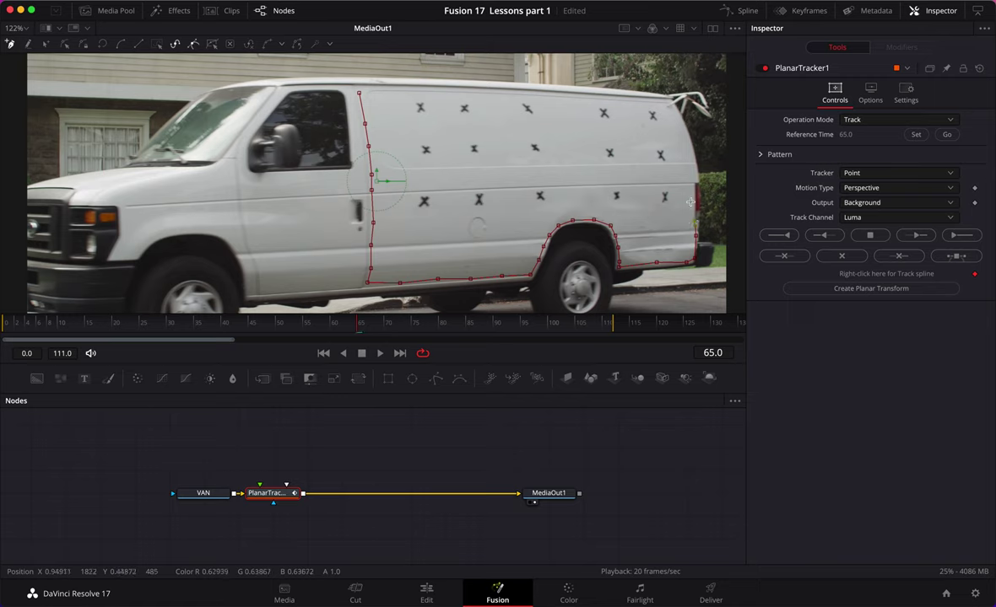
{"action": "left_click", "coordinate": [690, 167]}
{"action": "left_click", "coordinate": [663, 103]}
{"action": "left_click", "coordinate": [601, 99]}
{"action": "left_click", "coordinate": [546, 96]}
{"action": "left_click", "coordinate": [487, 94]}
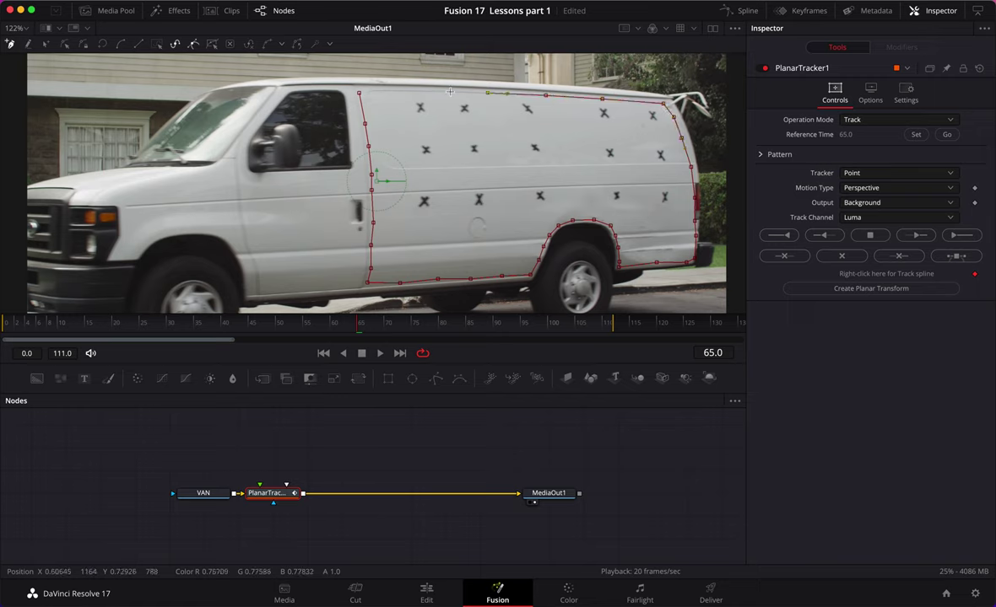
{"action": "left_click", "coordinate": [393, 90]}
{"action": "left_click", "coordinate": [359, 93]}
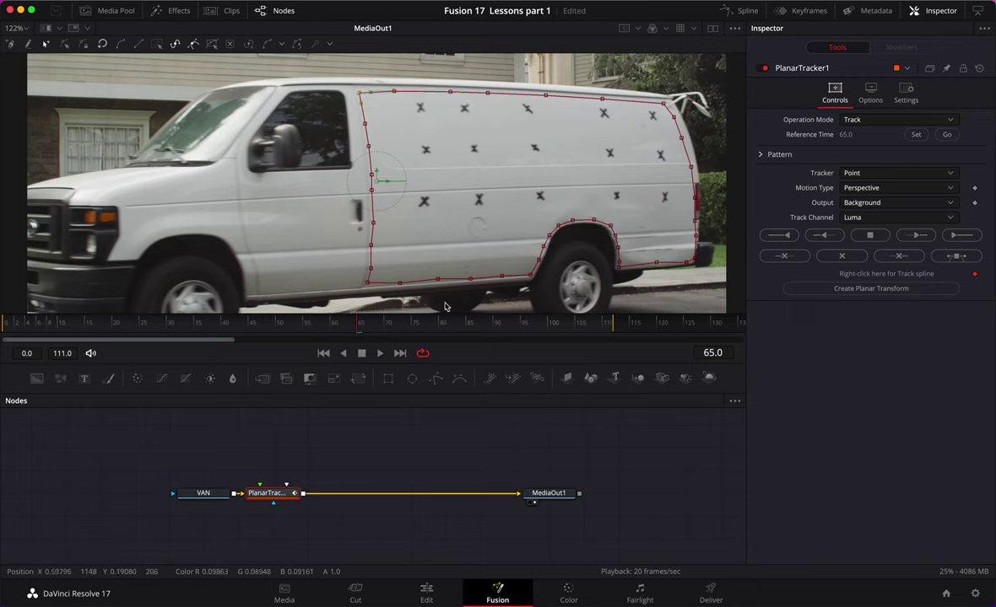
{"action": "left_click", "coordinate": [403, 283]}
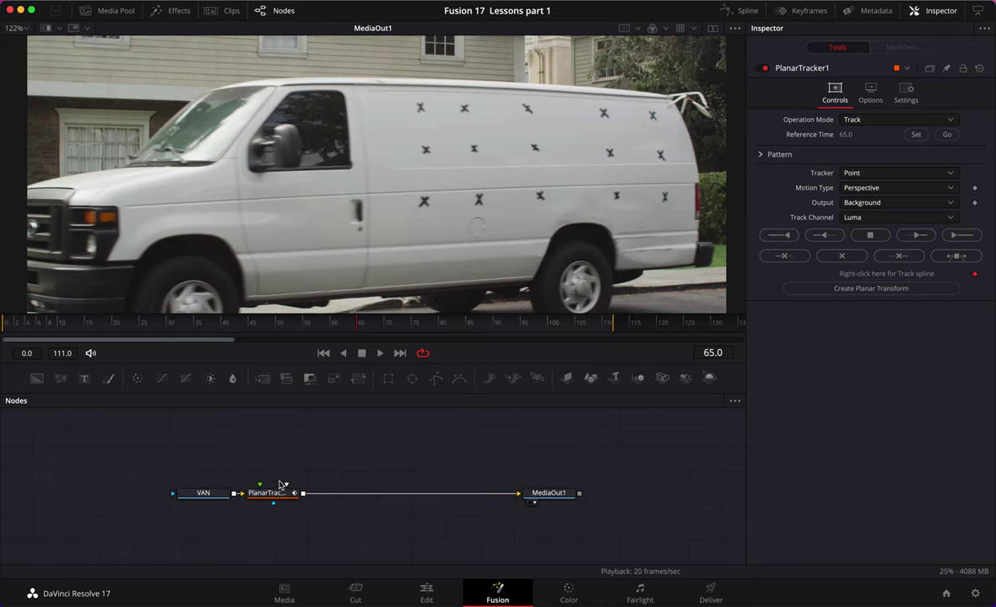
Track the side panel from reference frame 65 back to the start and forward to the end, returning to the reference frame after each pass
{"action": "left_click", "coordinate": [587, 182]}
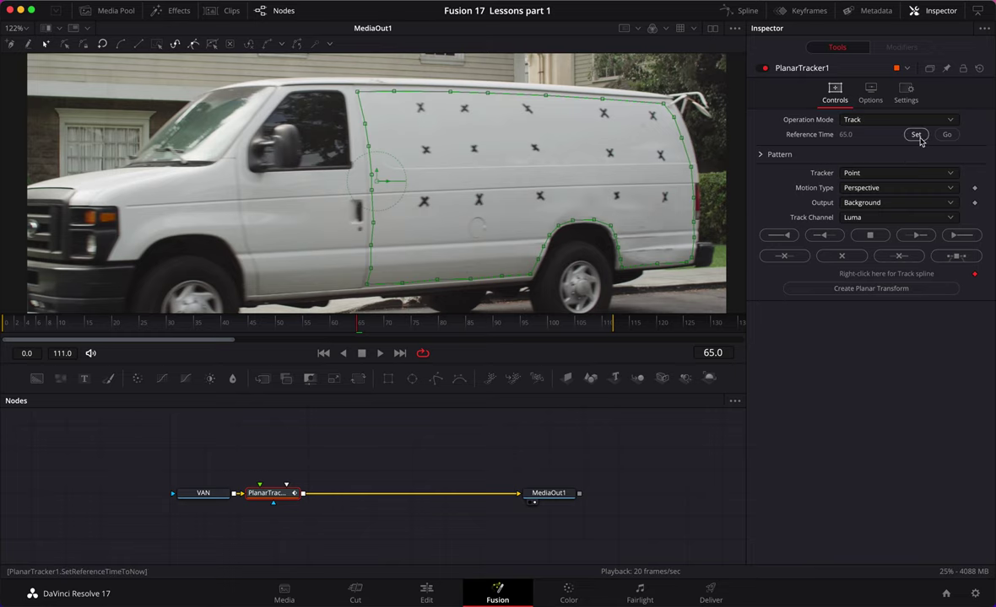
{"action": "left_click", "coordinate": [781, 236]}
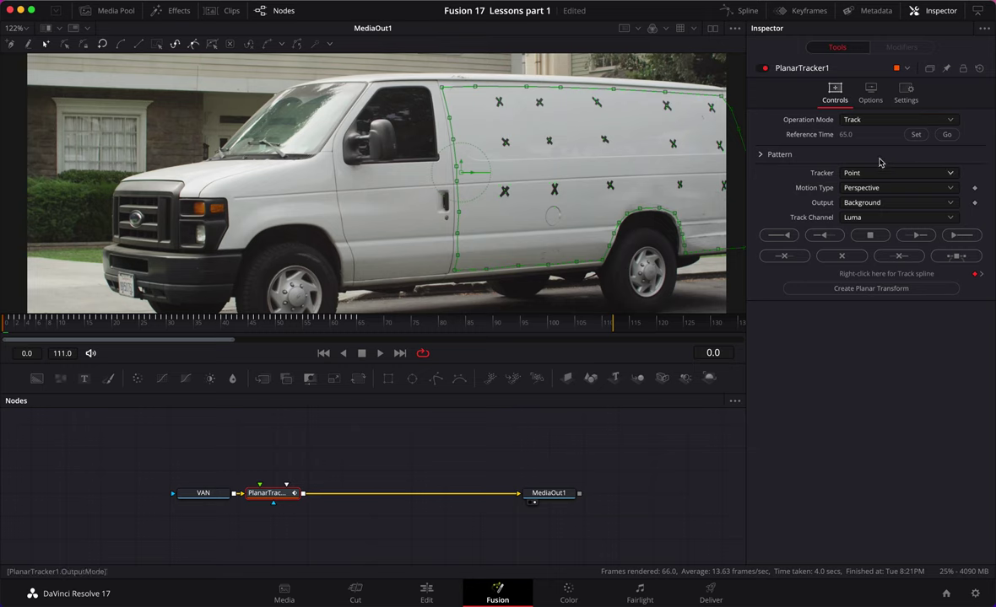
{"action": "left_click", "coordinate": [946, 135]}
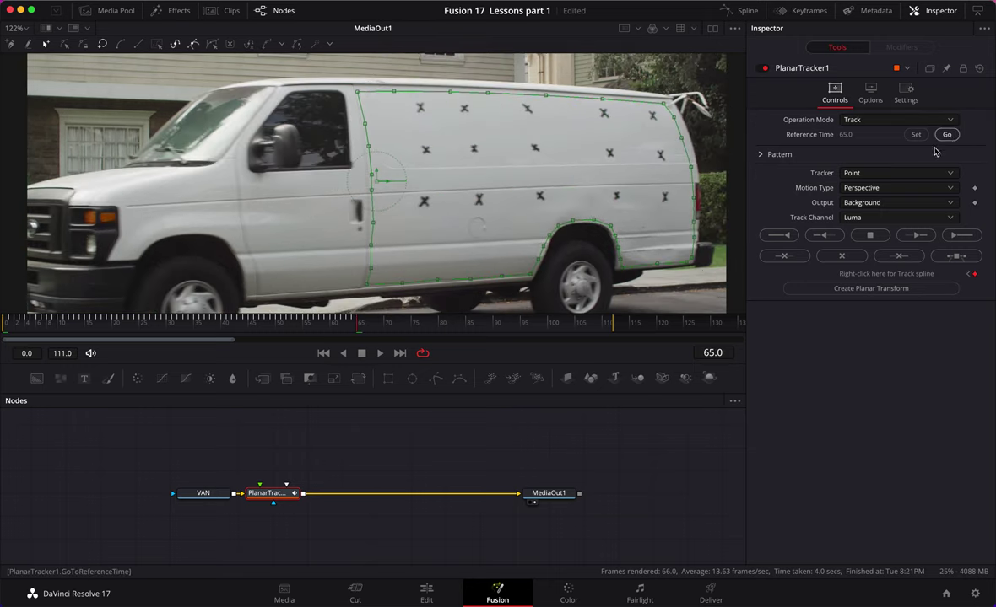
{"action": "left_click", "coordinate": [953, 237]}
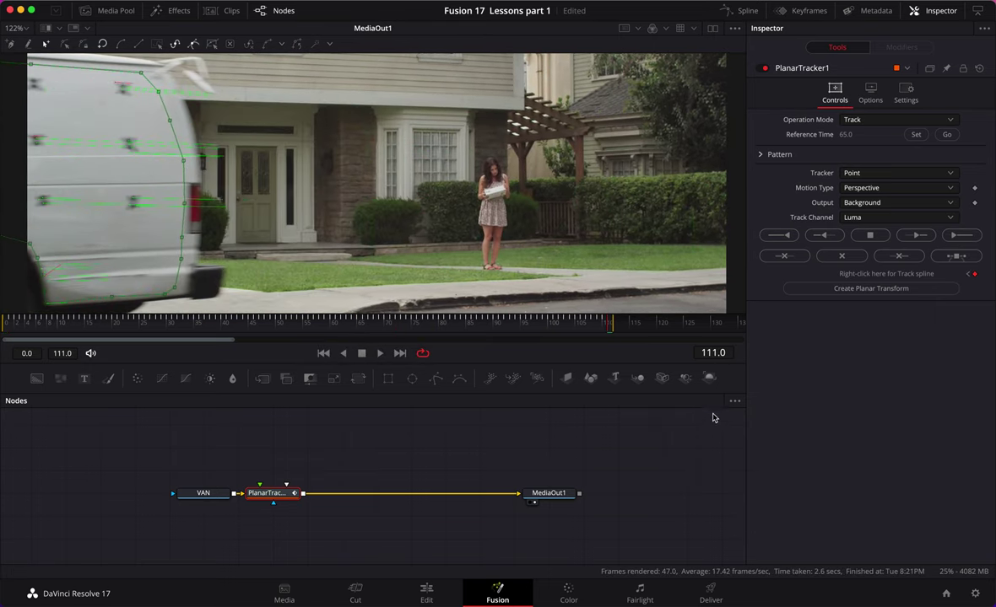
{"action": "left_click", "coordinate": [946, 135]}
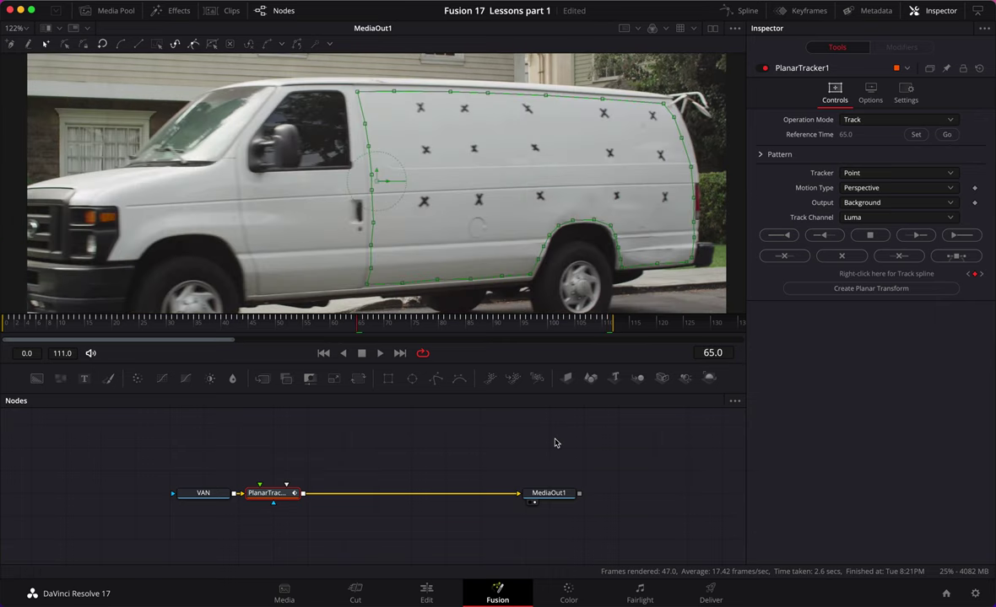
{"action": "left_click", "coordinate": [510, 448]}
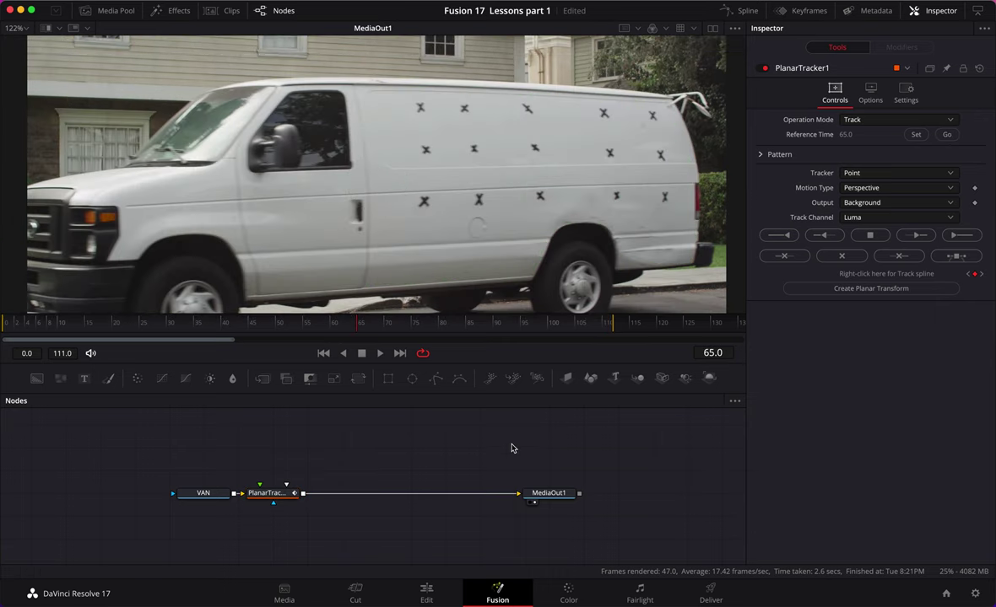
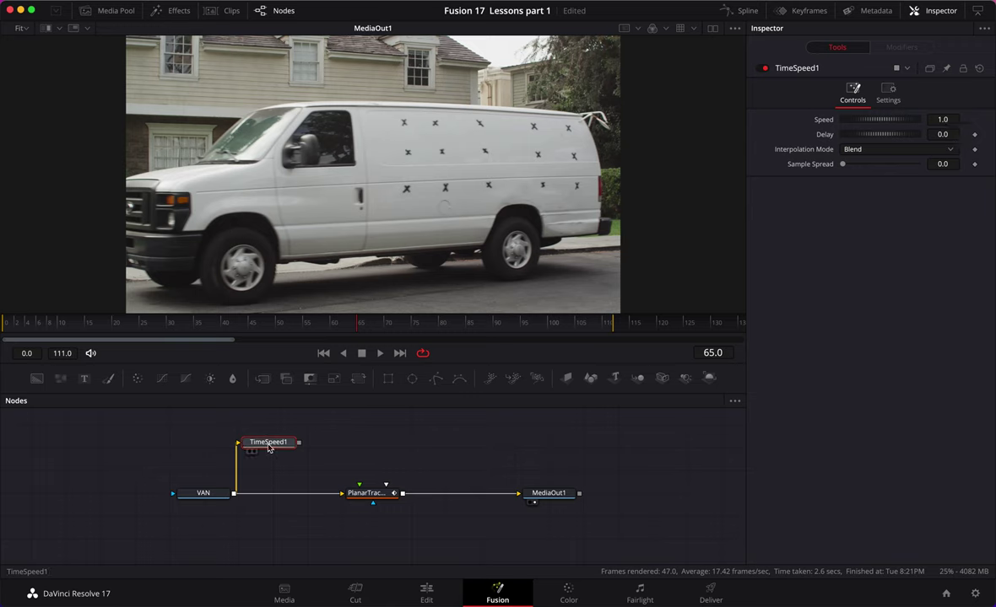
Delete the Time Speed node branched off the VAN node
{"action": "key", "text": "Delete"}
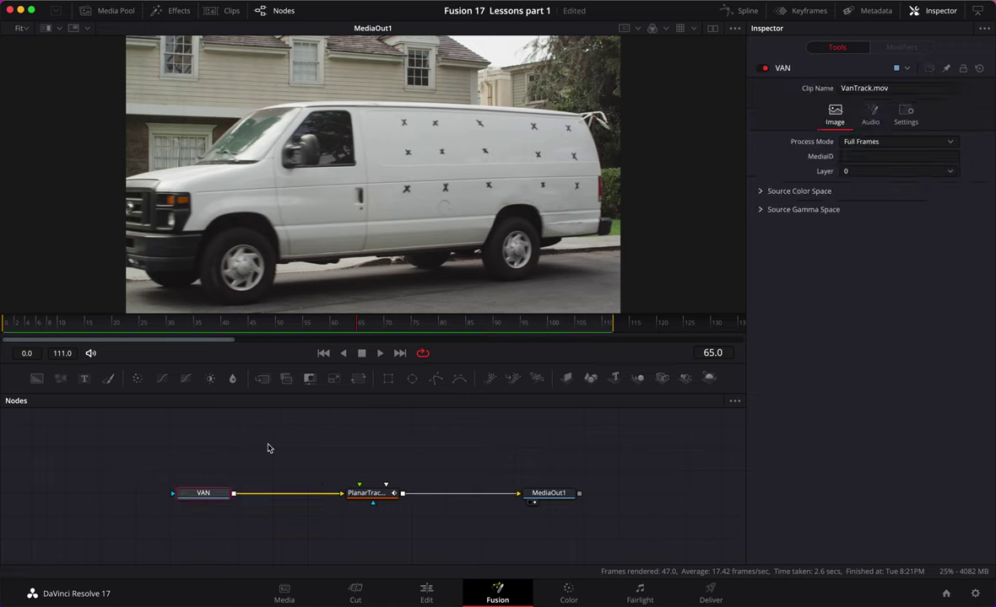
{"action": "key", "text": "shift+space"}
{"action": "type", "text": "time"}
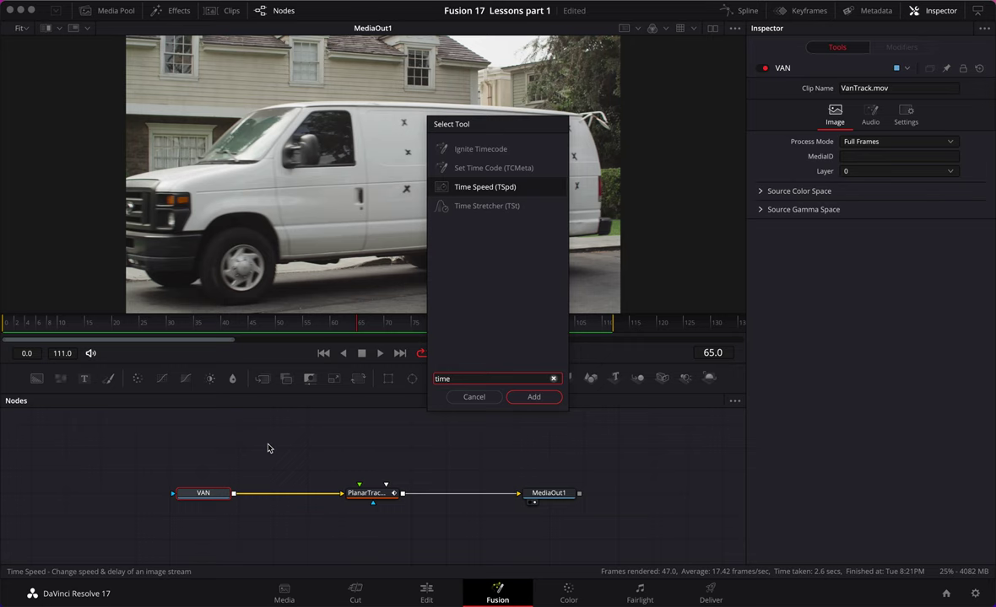
{"action": "key", "text": "Down"}
{"action": "key", "text": "Return"}
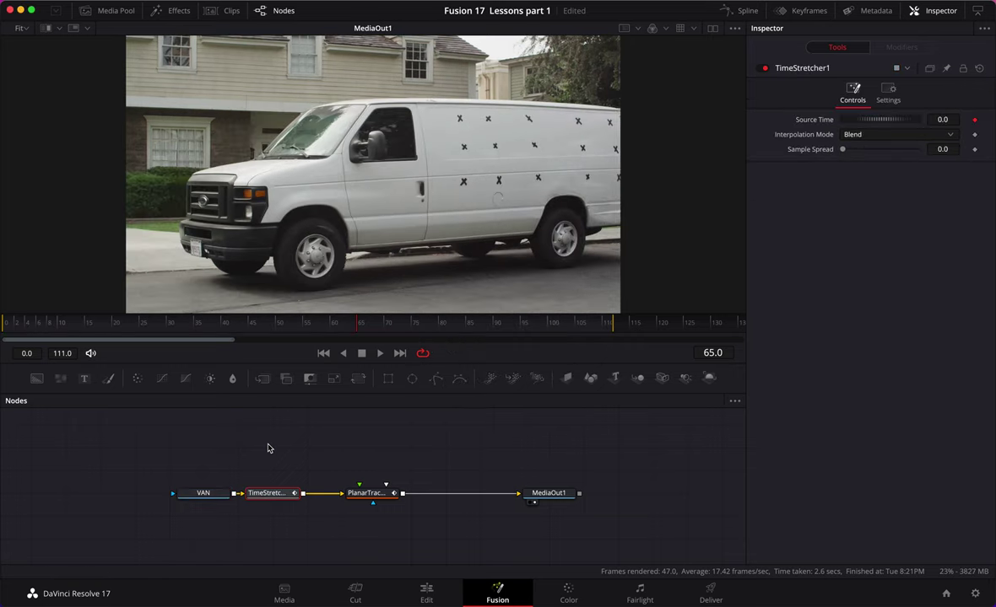
{"action": "key", "text": "Delete"}
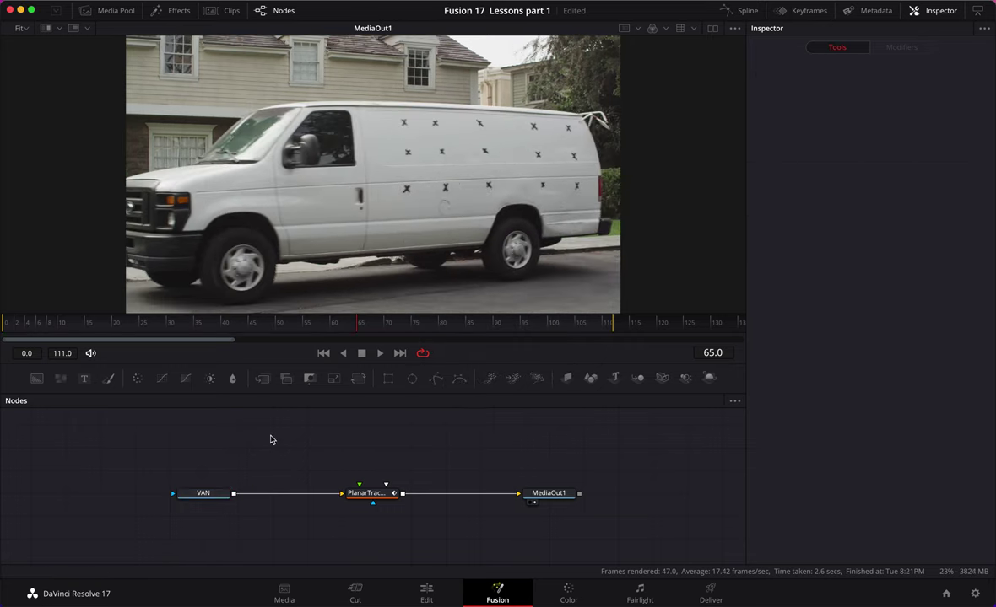
Add a Time Stretcher node on a separate branch, connect the VAN output to it and show it in the viewer
{"action": "key", "text": "shift+space"}
{"action": "type", "text": "time"}
{"action": "key", "text": "Down"}
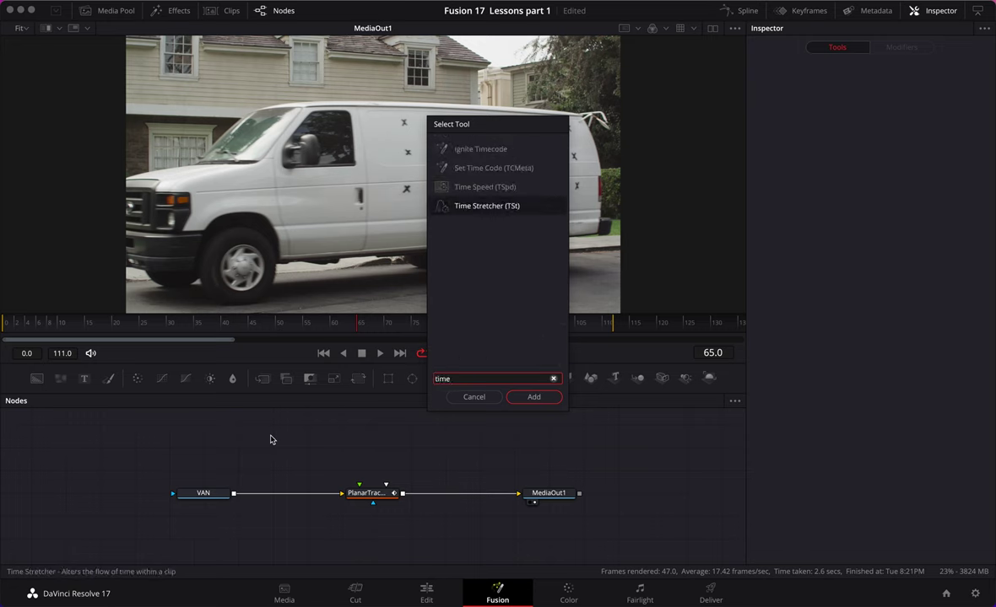
{"action": "key", "text": "Return"}
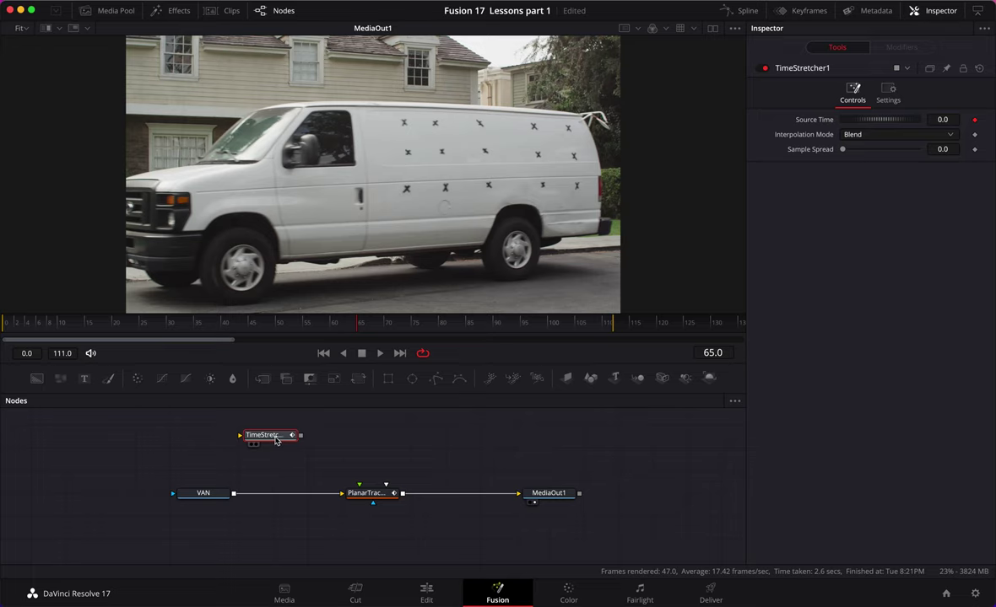
{"action": "left_click_drag", "start_coordinate": [276, 439], "coordinate": [265, 437]}
{"action": "left_click_drag", "start_coordinate": [234, 498], "coordinate": [277, 437]}
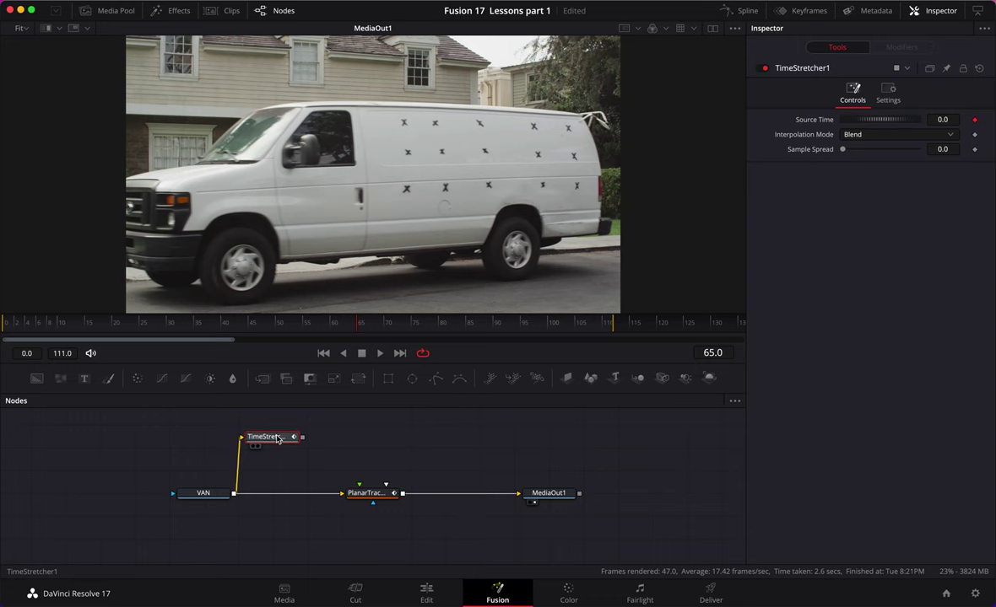
{"action": "key", "text": "1"}
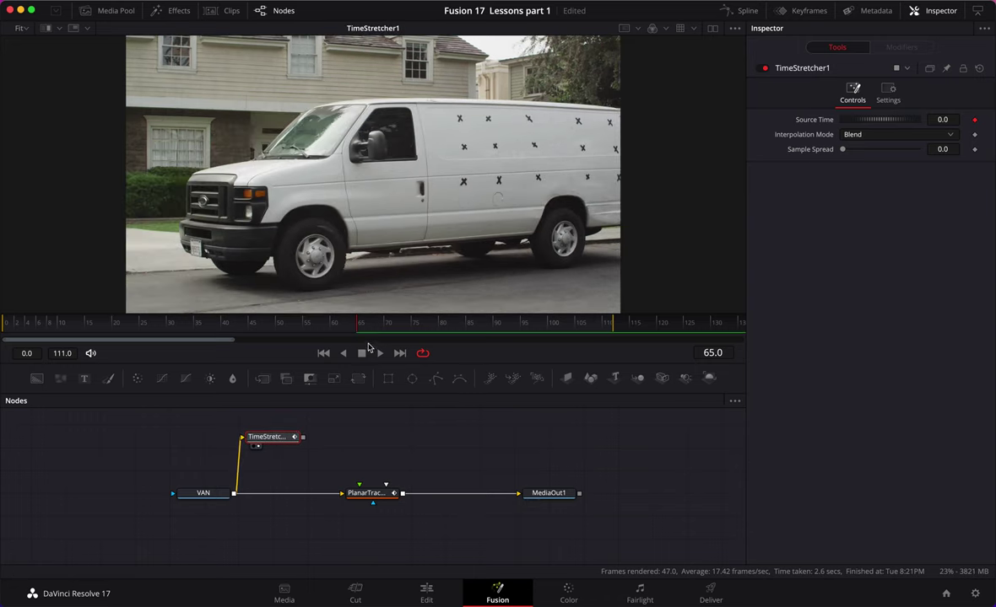
Remove the Source Time keyframe from the Time Stretcher and set Source Time to 65 to freeze that frame, checking it in playback
{"action": "left_click_drag", "start_coordinate": [355, 334], "coordinate": [318, 335]}
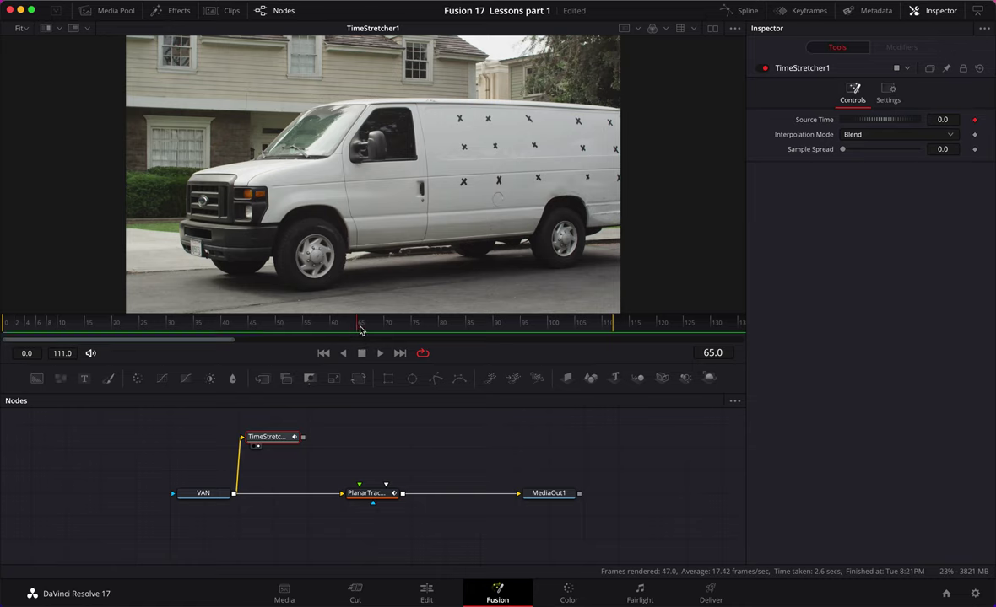
{"action": "left_click", "coordinate": [974, 120]}
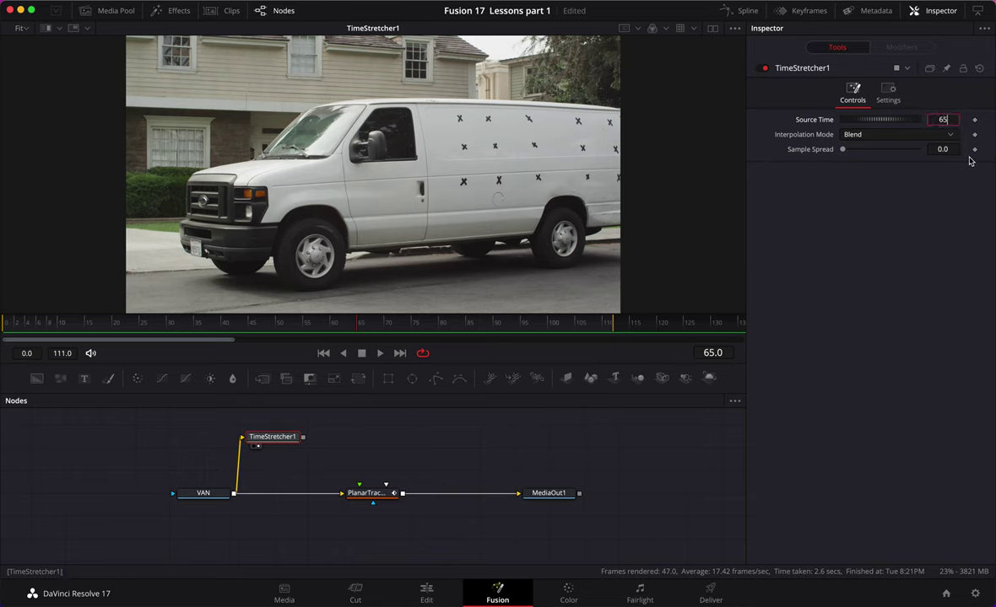
{"action": "key", "text": "Tab"}
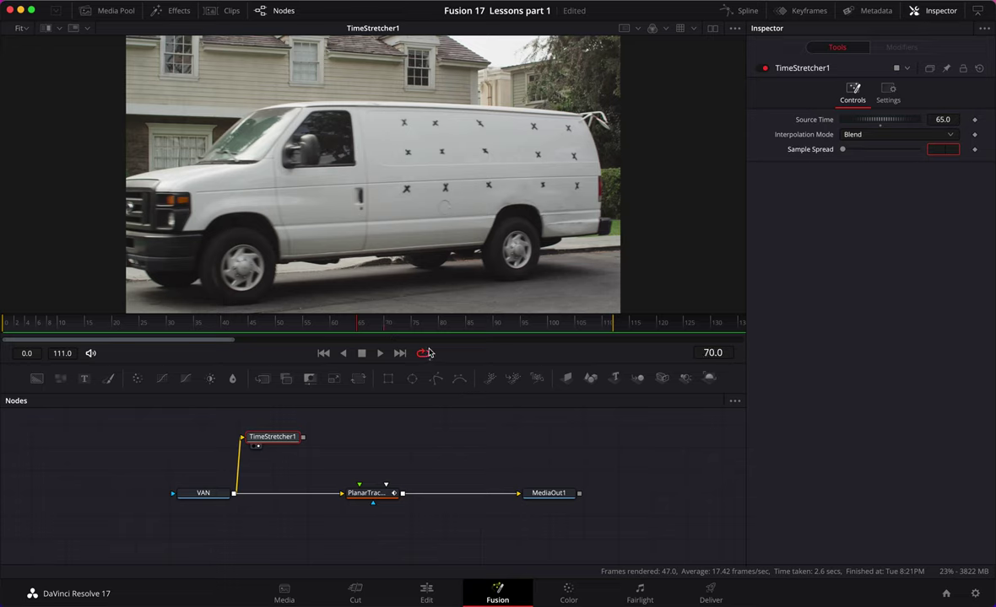
{"action": "key", "text": "Return"}
{"action": "key", "text": "space"}
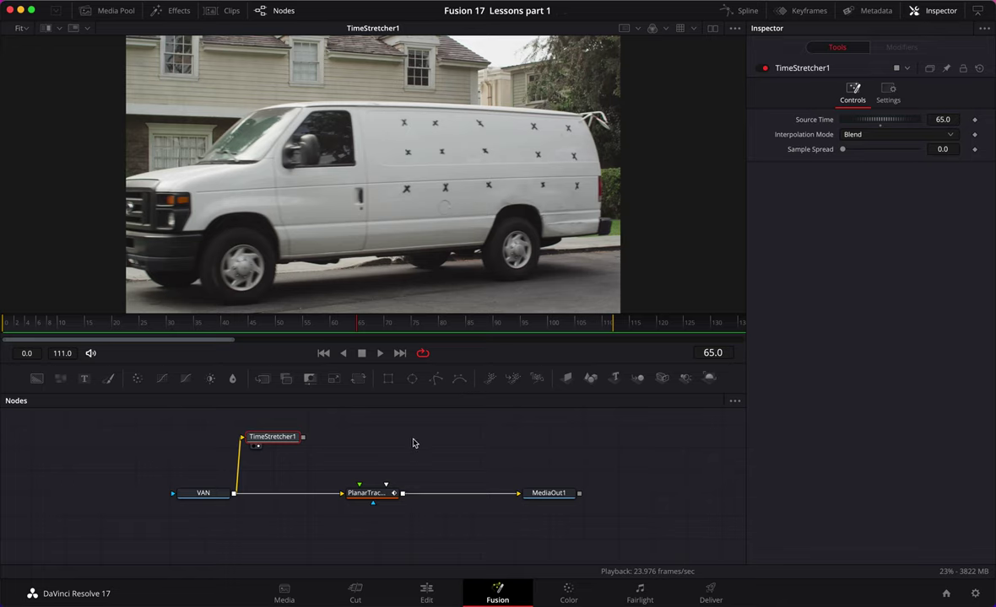
Add a Paint node after the Time Stretcher and choose the Stroke brush with the Clone apply mode
{"action": "left_click", "coordinate": [108, 378]}
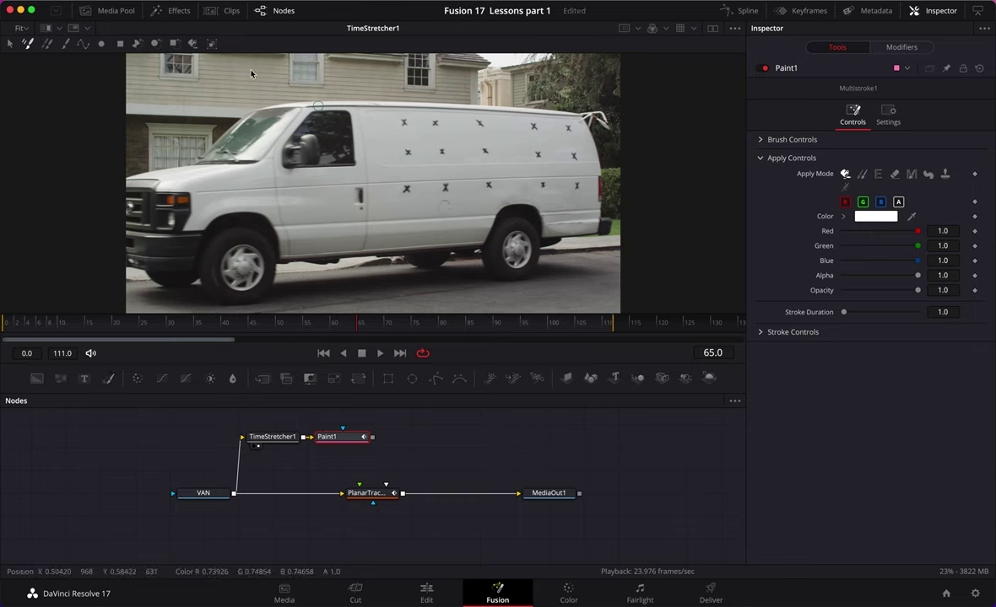
{"action": "left_click", "coordinate": [65, 44]}
{"action": "left_click", "coordinate": [861, 175]}
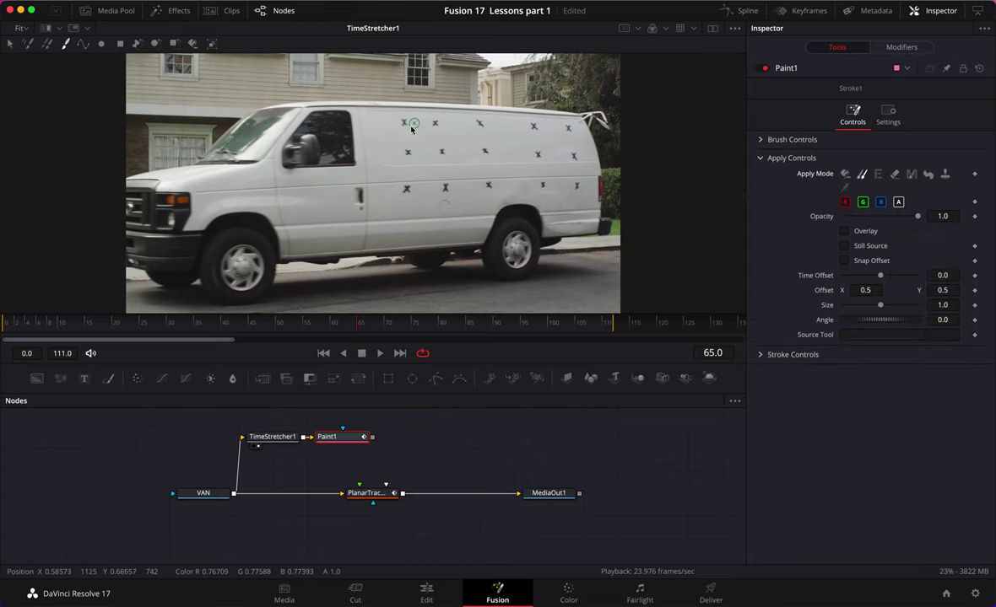
Clone clean bodywork over the top row of black X tracking markers on the van's side, with the Paint node shown in the viewer
{"action": "scroll", "coordinate": [401, 137], "scroll_direction": "up", "scroll_amount": 10}
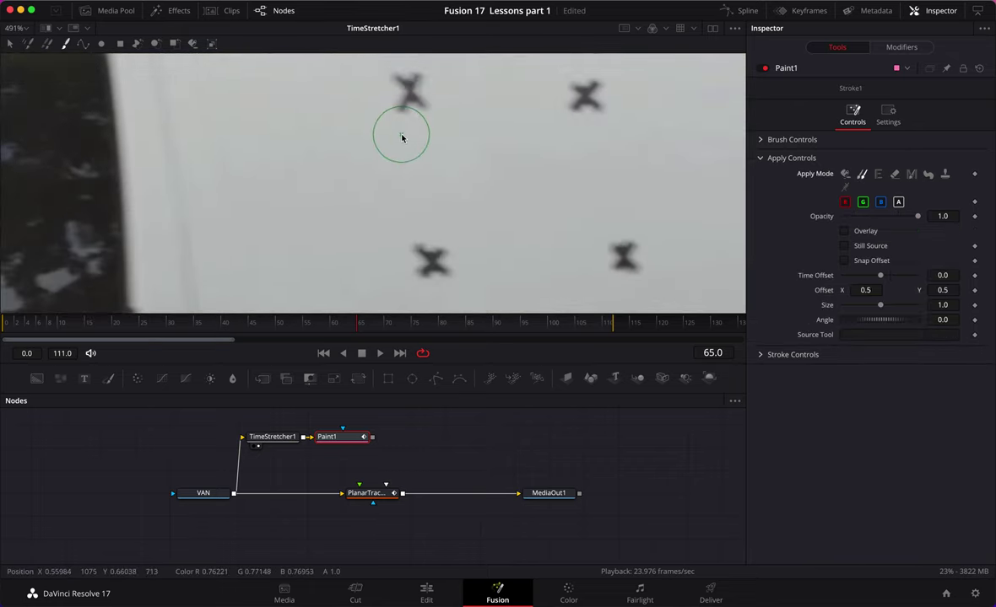
{"action": "scroll", "coordinate": [401, 137], "scroll_direction": "up", "scroll_amount": 3}
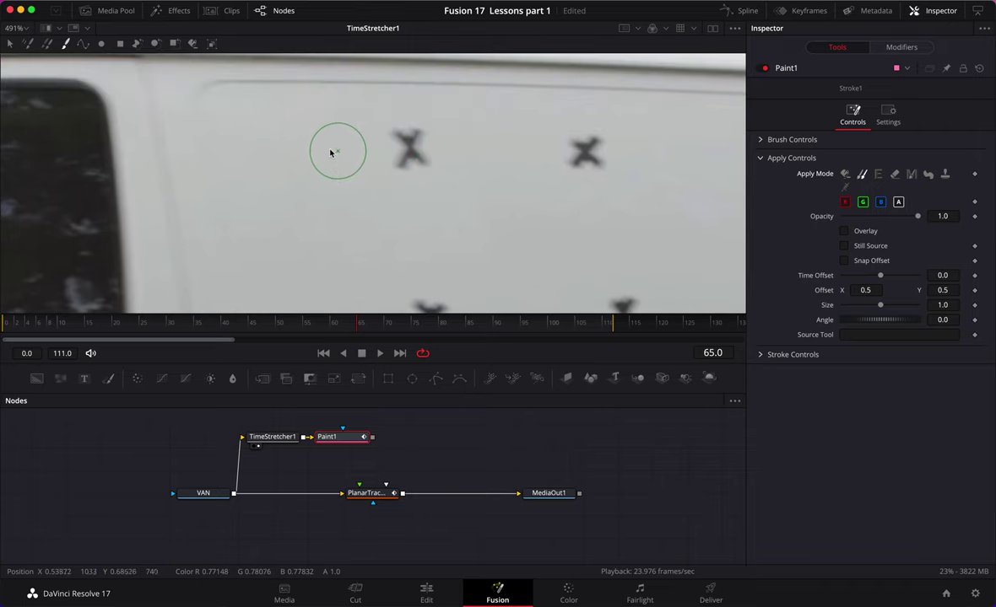
{"action": "left_click_drag", "start_coordinate": [325, 151], "coordinate": [409, 150]}
{"action": "key", "text": "1"}
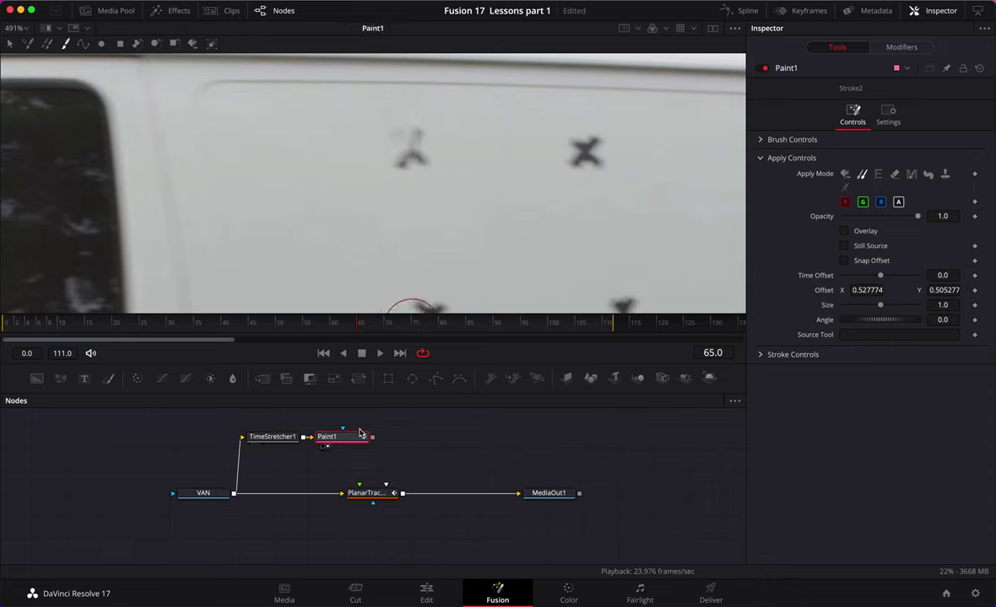
{"action": "mouse_move", "coordinate": [400, 151]}
{"action": "left_mouse_down"}
{"action": "mouse_move", "coordinate": [395, 123]}
{"action": "mouse_move", "coordinate": [409, 144]}
{"action": "mouse_move", "coordinate": [394, 161]}
{"action": "mouse_move", "coordinate": [415, 171]}
{"action": "mouse_move", "coordinate": [414, 142]}
{"action": "left_mouse_up"}
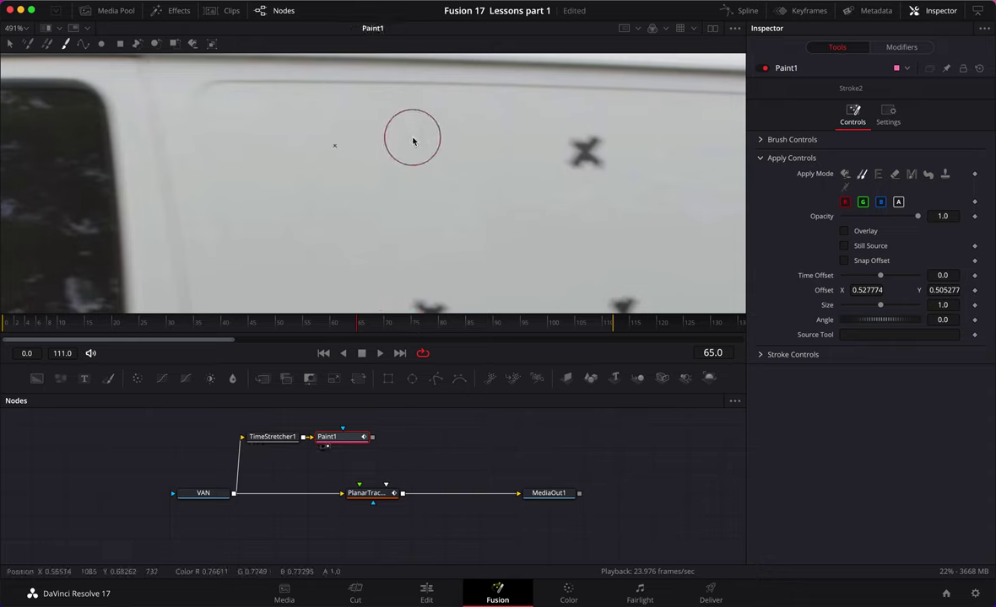
{"action": "mouse_move", "coordinate": [574, 146]}
{"action": "left_mouse_down"}
{"action": "mouse_move", "coordinate": [603, 140]}
{"action": "mouse_move", "coordinate": [580, 152]}
{"action": "mouse_move", "coordinate": [343, 136]}
{"action": "mouse_move", "coordinate": [648, 141]}
{"action": "mouse_move", "coordinate": [485, 184]}
{"action": "mouse_move", "coordinate": [403, 193]}
{"action": "mouse_move", "coordinate": [647, 182]}
{"action": "mouse_move", "coordinate": [667, 195]}
{"action": "mouse_move", "coordinate": [594, 193]}
{"action": "mouse_move", "coordinate": [562, 171]}
{"action": "mouse_move", "coordinate": [597, 196]}
{"action": "mouse_move", "coordinate": [556, 206]}
{"action": "left_mouse_up"}
{"action": "mouse_move", "coordinate": [596, 175]}
{"action": "left_mouse_down"}
{"action": "mouse_move", "coordinate": [662, 200]}
{"action": "mouse_move", "coordinate": [437, 188]}
{"action": "mouse_move", "coordinate": [525, 170]}
{"action": "mouse_move", "coordinate": [572, 198]}
{"action": "mouse_move", "coordinate": [467, 222]}
{"action": "mouse_move", "coordinate": [566, 224]}
{"action": "left_mouse_up"}
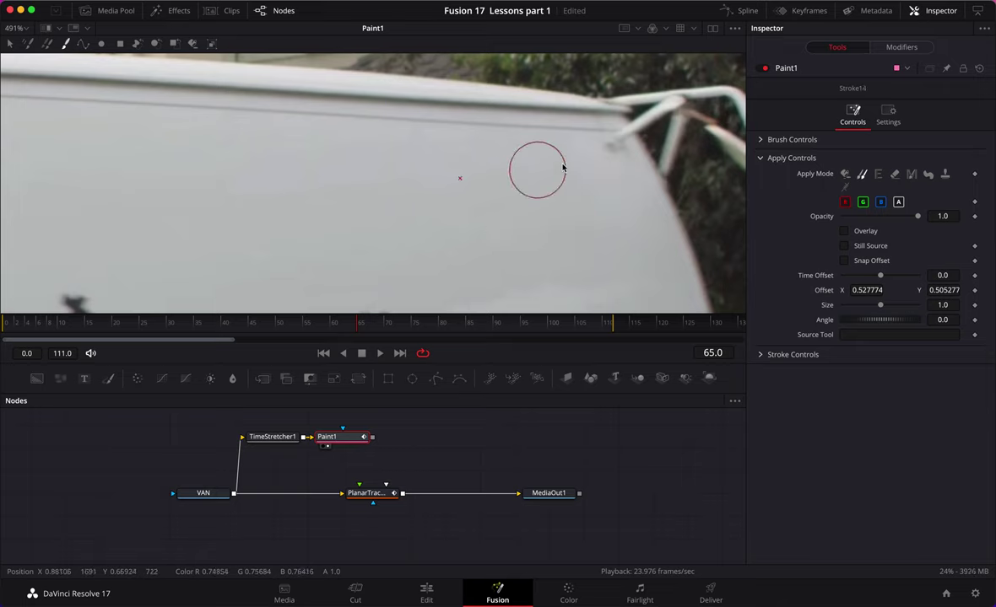
{"action": "mouse_move", "coordinate": [563, 167]}
{"action": "left_mouse_down"}
{"action": "mouse_move", "coordinate": [609, 178]}
{"action": "mouse_move", "coordinate": [614, 211]}
{"action": "left_mouse_up"}
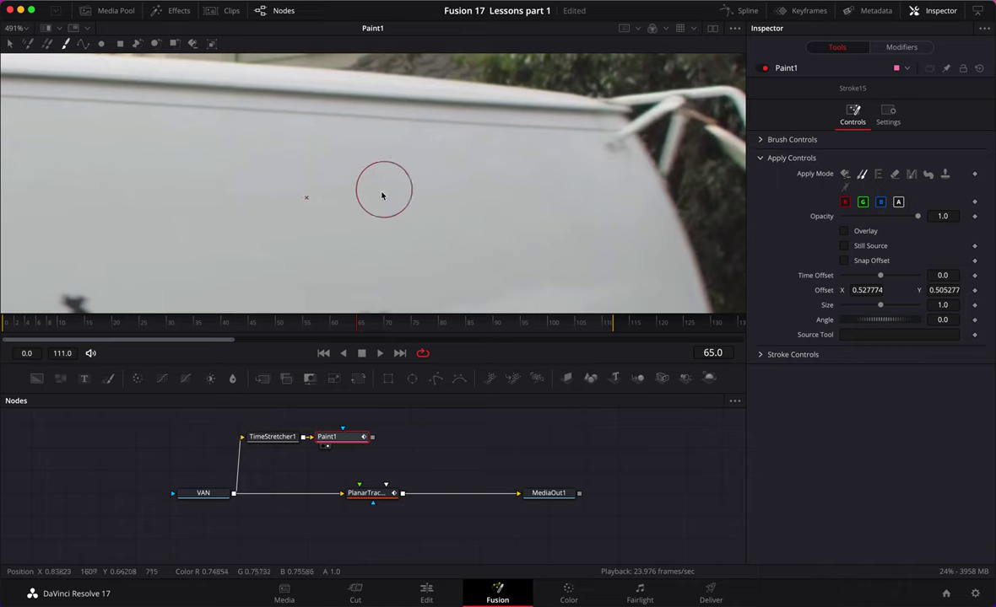
Clone out the middle row of X markers from the van's rear toward the cab, adjusting brush size and resampling the source as needed
{"action": "scroll", "coordinate": [382, 196], "scroll_direction": "down", "scroll_amount": 3}
{"action": "scroll", "coordinate": [405, 219], "scroll_direction": "down", "scroll_amount": 3}
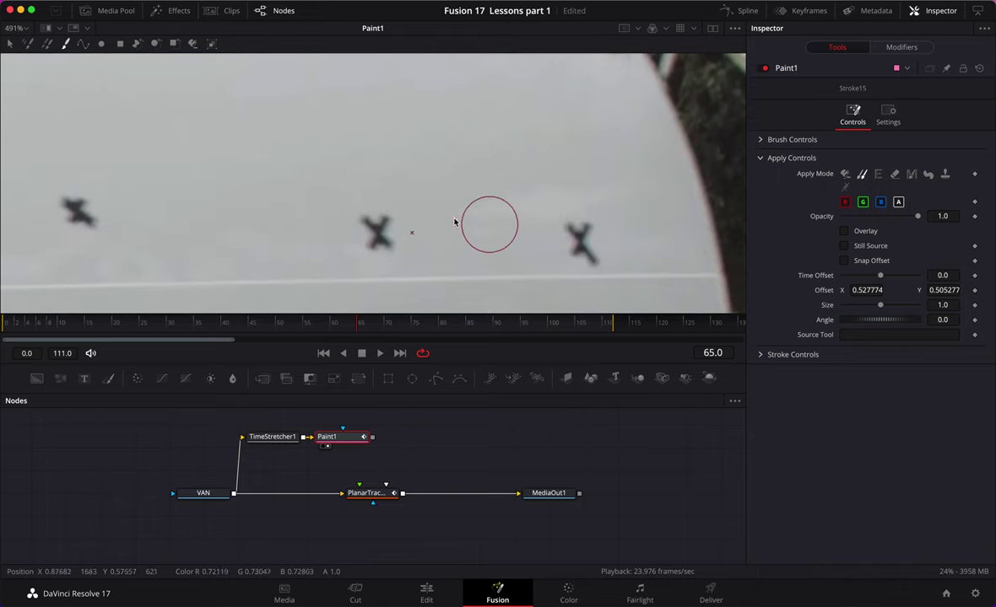
{"action": "mouse_move", "coordinate": [379, 233]}
{"action": "left_mouse_down"}
{"action": "mouse_move", "coordinate": [414, 228]}
{"action": "mouse_move", "coordinate": [352, 246]}
{"action": "mouse_move", "coordinate": [411, 241]}
{"action": "left_mouse_up"}
{"action": "mouse_move", "coordinate": [612, 246]}
{"action": "left_mouse_down"}
{"action": "mouse_move", "coordinate": [569, 239]}
{"action": "mouse_move", "coordinate": [573, 247]}
{"action": "mouse_move", "coordinate": [599, 239]}
{"action": "mouse_move", "coordinate": [543, 228]}
{"action": "mouse_move", "coordinate": [588, 243]}
{"action": "left_mouse_up"}
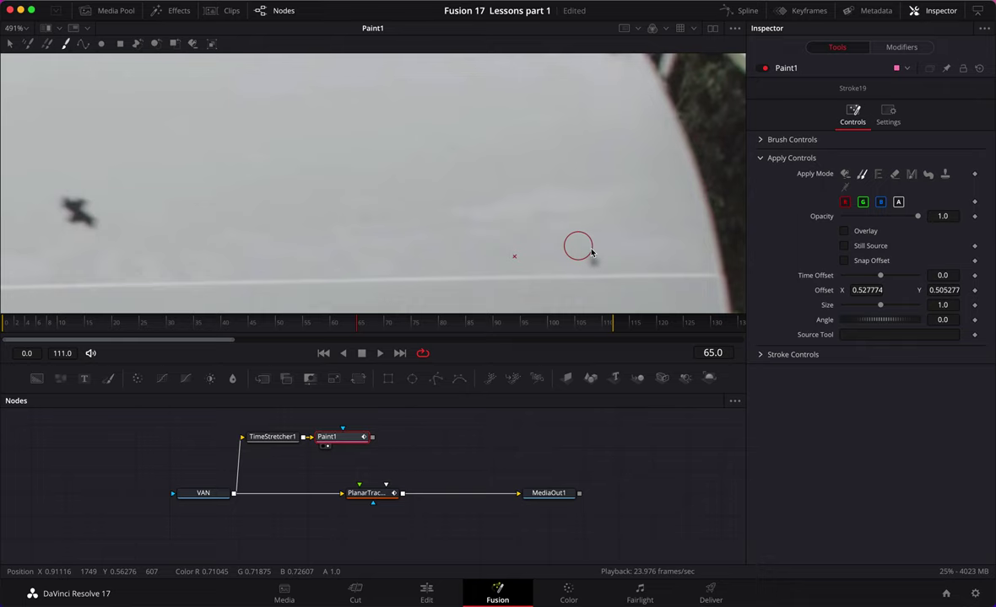
{"action": "left_click", "coordinate": [545, 242], "text": "alt"}
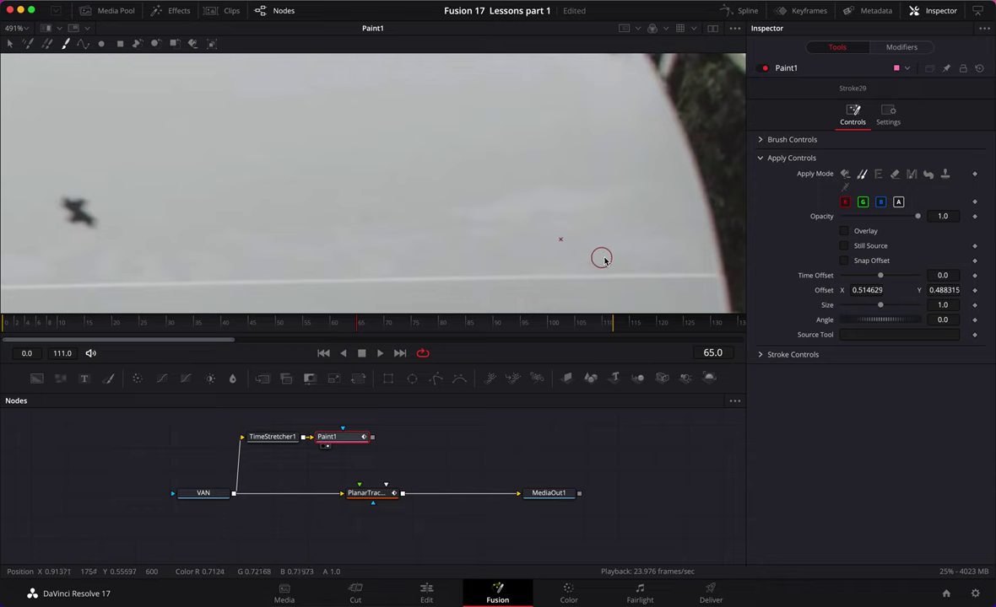
{"action": "scroll", "coordinate": [363, 211], "scroll_direction": "left", "scroll_amount": 10}
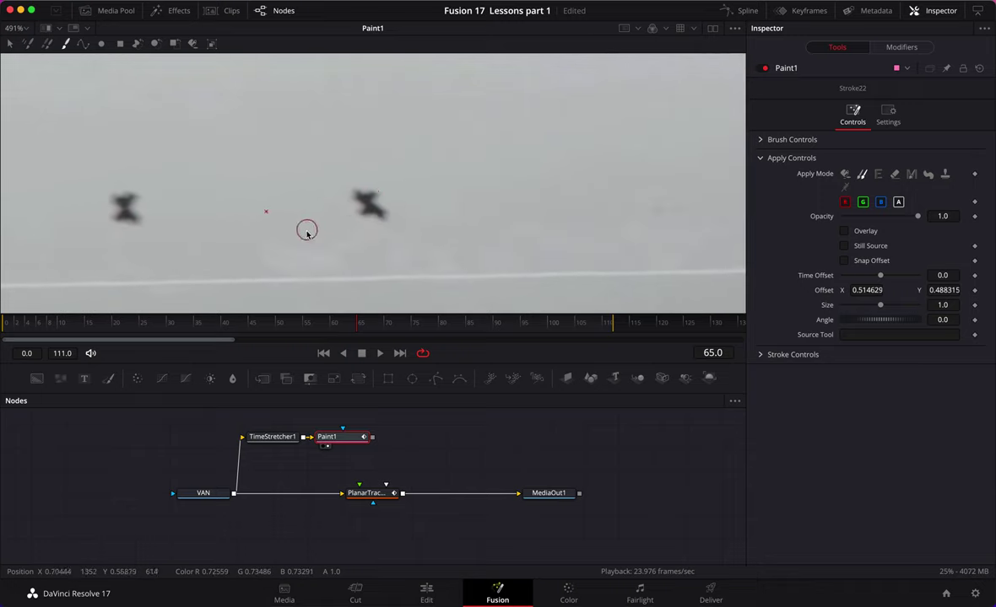
{"action": "mouse_move", "coordinate": [274, 239]}
{"action": "left_mouse_down"}
{"action": "mouse_move", "coordinate": [361, 216]}
{"action": "mouse_move", "coordinate": [293, 203]}
{"action": "mouse_move", "coordinate": [385, 210]}
{"action": "mouse_move", "coordinate": [360, 216]}
{"action": "mouse_move", "coordinate": [439, 213]}
{"action": "mouse_move", "coordinate": [399, 202]}
{"action": "mouse_move", "coordinate": [478, 214]}
{"action": "mouse_move", "coordinate": [439, 204]}
{"action": "mouse_move", "coordinate": [524, 203]}
{"action": "mouse_move", "coordinate": [407, 219]}
{"action": "mouse_move", "coordinate": [468, 221]}
{"action": "left_mouse_up"}
{"action": "mouse_move", "coordinate": [411, 193]}
{"action": "left_mouse_down"}
{"action": "mouse_move", "coordinate": [512, 201]}
{"action": "mouse_move", "coordinate": [459, 216]}
{"action": "mouse_move", "coordinate": [515, 218]}
{"action": "mouse_move", "coordinate": [477, 194]}
{"action": "mouse_move", "coordinate": [534, 211]}
{"action": "left_mouse_up"}
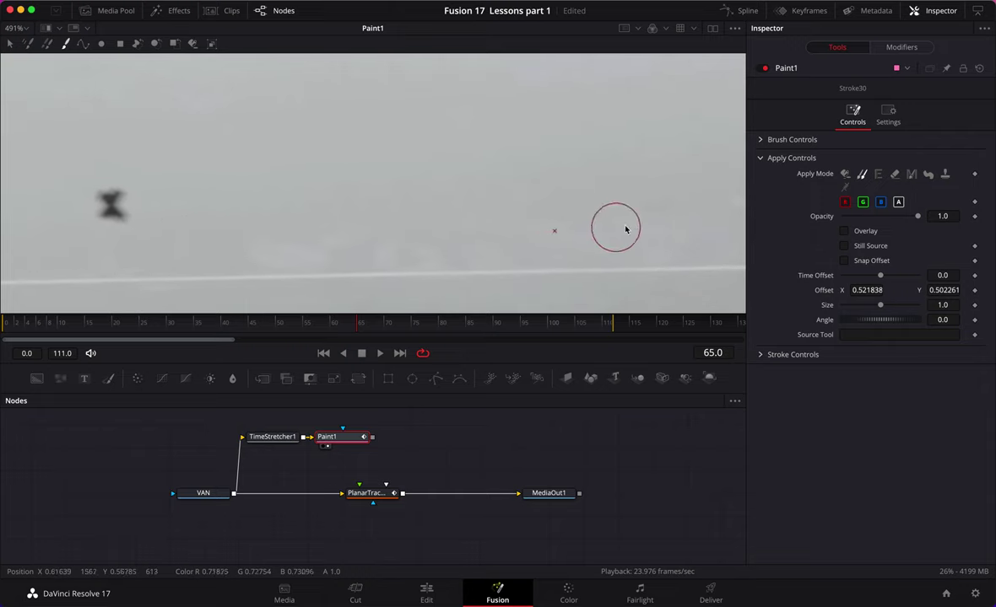
{"action": "mouse_move", "coordinate": [693, 210]}
{"action": "left_mouse_down"}
{"action": "mouse_move", "coordinate": [535, 220]}
{"action": "mouse_move", "coordinate": [662, 207]}
{"action": "left_mouse_up"}
{"action": "mouse_move", "coordinate": [327, 218]}
{"action": "left_mouse_down"}
{"action": "mouse_move", "coordinate": [214, 229]}
{"action": "mouse_move", "coordinate": [390, 226]}
{"action": "mouse_move", "coordinate": [248, 221]}
{"action": "mouse_move", "coordinate": [240, 203]}
{"action": "mouse_move", "coordinate": [267, 195]}
{"action": "mouse_move", "coordinate": [309, 192]}
{"action": "mouse_move", "coordinate": [263, 206]}
{"action": "mouse_move", "coordinate": [329, 216]}
{"action": "mouse_move", "coordinate": [281, 205]}
{"action": "mouse_move", "coordinate": [320, 202]}
{"action": "mouse_move", "coordinate": [363, 215]}
{"action": "mouse_move", "coordinate": [222, 213]}
{"action": "mouse_move", "coordinate": [434, 203]}
{"action": "mouse_move", "coordinate": [292, 184]}
{"action": "mouse_move", "coordinate": [331, 194]}
{"action": "mouse_move", "coordinate": [291, 214]}
{"action": "mouse_move", "coordinate": [422, 206]}
{"action": "left_mouse_up"}
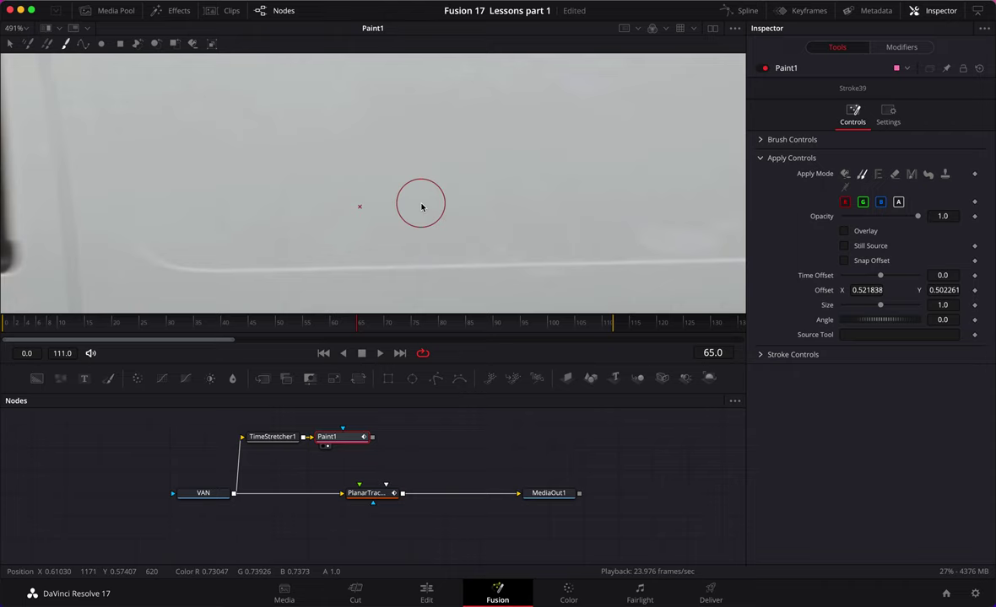
Clone out the bottom row of X markers below the body line, from behind the cab door to the rear of the van
{"action": "scroll", "coordinate": [422, 207], "scroll_direction": "down", "scroll_amount": 2}
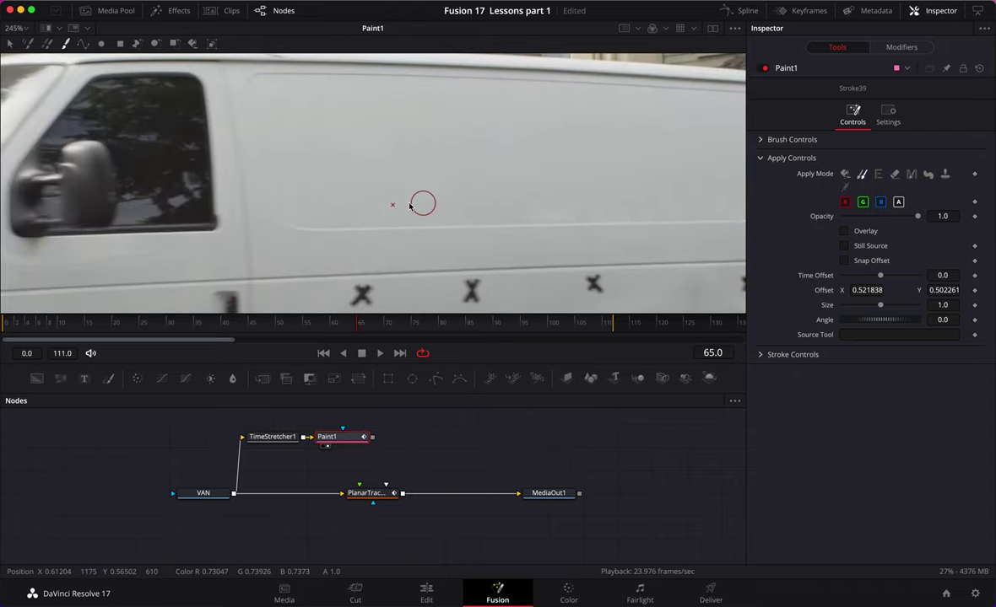
{"action": "left_click_drag", "start_coordinate": [410, 205], "coordinate": [284, 245]}
{"action": "scroll", "coordinate": [284, 246], "scroll_direction": "up", "scroll_amount": 5}
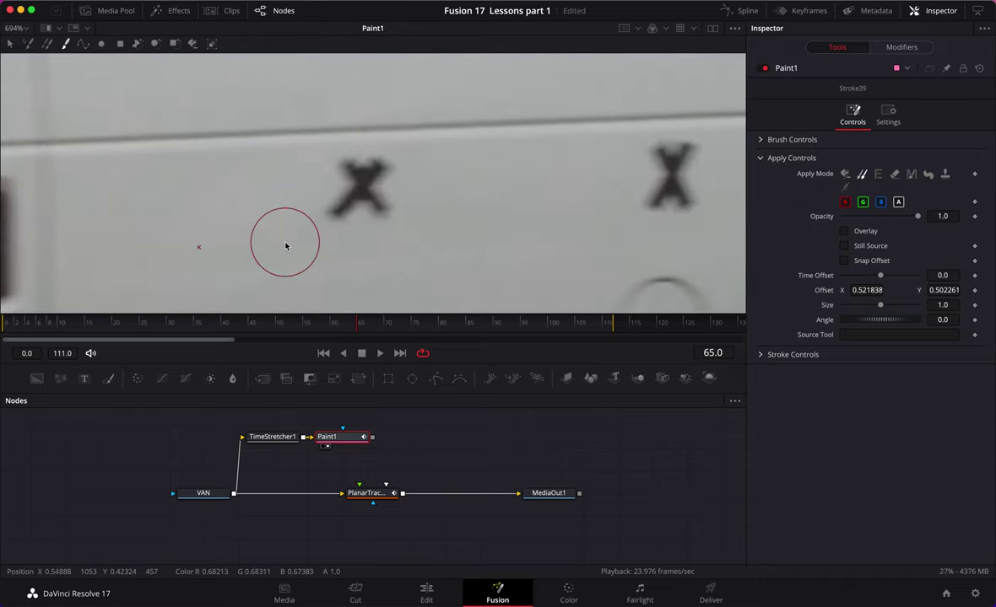
{"action": "mouse_move", "coordinate": [337, 205]}
{"action": "left_mouse_down"}
{"action": "mouse_move", "coordinate": [366, 209]}
{"action": "mouse_move", "coordinate": [327, 188]}
{"action": "mouse_move", "coordinate": [344, 175]}
{"action": "mouse_move", "coordinate": [387, 192]}
{"action": "mouse_move", "coordinate": [342, 196]}
{"action": "mouse_move", "coordinate": [400, 214]}
{"action": "mouse_move", "coordinate": [351, 191]}
{"action": "mouse_move", "coordinate": [353, 178]}
{"action": "mouse_move", "coordinate": [397, 186]}
{"action": "mouse_move", "coordinate": [347, 187]}
{"action": "mouse_move", "coordinate": [574, 222]}
{"action": "left_mouse_up"}
{"action": "scroll", "coordinate": [574, 221], "scroll_direction": "right", "scroll_amount": 5}
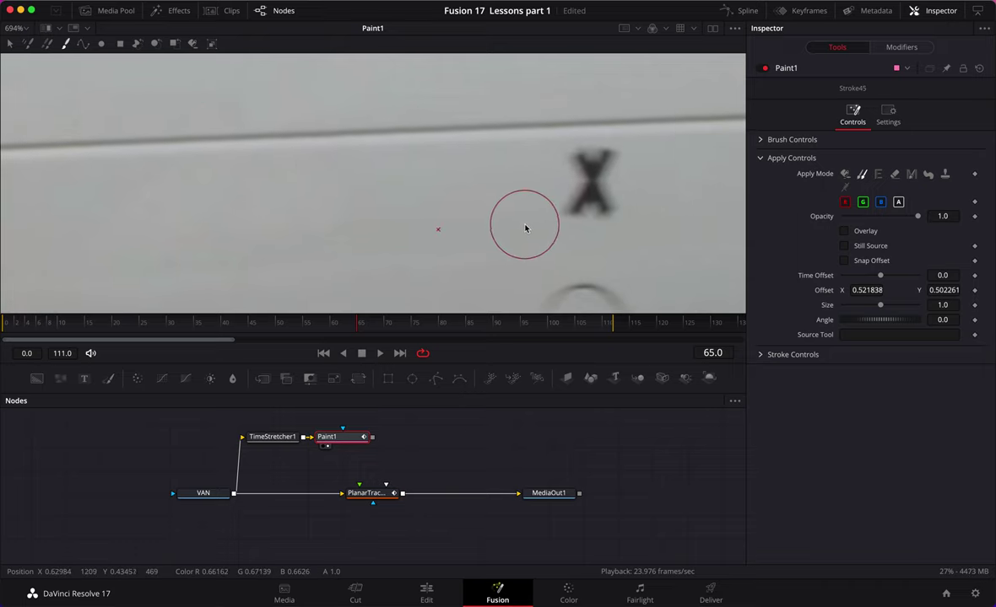
{"action": "mouse_move", "coordinate": [445, 211]}
{"action": "left_mouse_down"}
{"action": "mouse_move", "coordinate": [459, 178]}
{"action": "mouse_move", "coordinate": [478, 171]}
{"action": "mouse_move", "coordinate": [539, 186]}
{"action": "mouse_move", "coordinate": [456, 200]}
{"action": "mouse_move", "coordinate": [509, 205]}
{"action": "mouse_move", "coordinate": [483, 161]}
{"action": "mouse_move", "coordinate": [587, 203]}
{"action": "mouse_move", "coordinate": [441, 187]}
{"action": "mouse_move", "coordinate": [546, 190]}
{"action": "mouse_move", "coordinate": [513, 192]}
{"action": "mouse_move", "coordinate": [541, 180]}
{"action": "mouse_move", "coordinate": [580, 190]}
{"action": "mouse_move", "coordinate": [405, 207]}
{"action": "mouse_move", "coordinate": [508, 221]}
{"action": "mouse_move", "coordinate": [367, 227]}
{"action": "left_mouse_up"}
{"action": "key", "text": "minus"}
{"action": "mouse_move", "coordinate": [179, 245]}
{"action": "left_mouse_down"}
{"action": "mouse_move", "coordinate": [340, 218]}
{"action": "mouse_move", "coordinate": [111, 252]}
{"action": "left_mouse_up"}
{"action": "mouse_move", "coordinate": [424, 200]}
{"action": "left_mouse_down"}
{"action": "mouse_move", "coordinate": [447, 217]}
{"action": "mouse_move", "coordinate": [409, 193]}
{"action": "mouse_move", "coordinate": [443, 204]}
{"action": "mouse_move", "coordinate": [420, 194]}
{"action": "mouse_move", "coordinate": [582, 226]}
{"action": "mouse_move", "coordinate": [402, 234]}
{"action": "mouse_move", "coordinate": [451, 200]}
{"action": "mouse_move", "coordinate": [470, 209]}
{"action": "mouse_move", "coordinate": [440, 204]}
{"action": "left_mouse_up"}
{"action": "scroll", "coordinate": [550, 221], "scroll_direction": "right", "scroll_amount": 5}
{"action": "left_click_drag", "start_coordinate": [593, 211], "coordinate": [575, 196]}
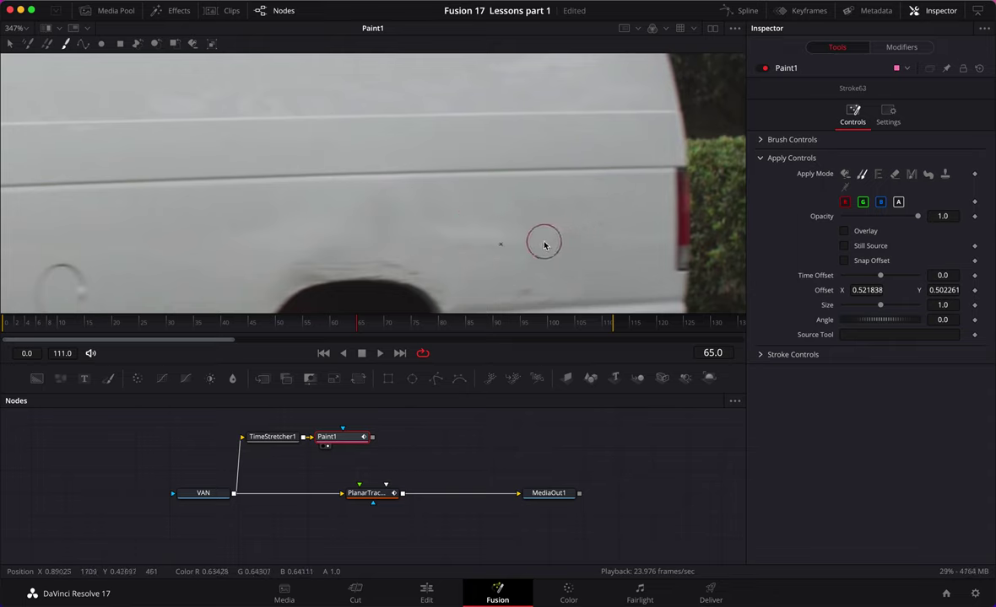
{"action": "mouse_move", "coordinate": [616, 242]}
{"action": "left_mouse_down"}
{"action": "mouse_move", "coordinate": [619, 275]}
{"action": "mouse_move", "coordinate": [519, 266]}
{"action": "mouse_move", "coordinate": [542, 274]}
{"action": "mouse_move", "coordinate": [530, 246]}
{"action": "mouse_move", "coordinate": [607, 254]}
{"action": "mouse_move", "coordinate": [640, 267]}
{"action": "left_mouse_up"}
{"action": "scroll", "coordinate": [523, 267], "scroll_direction": "down", "scroll_amount": 1}
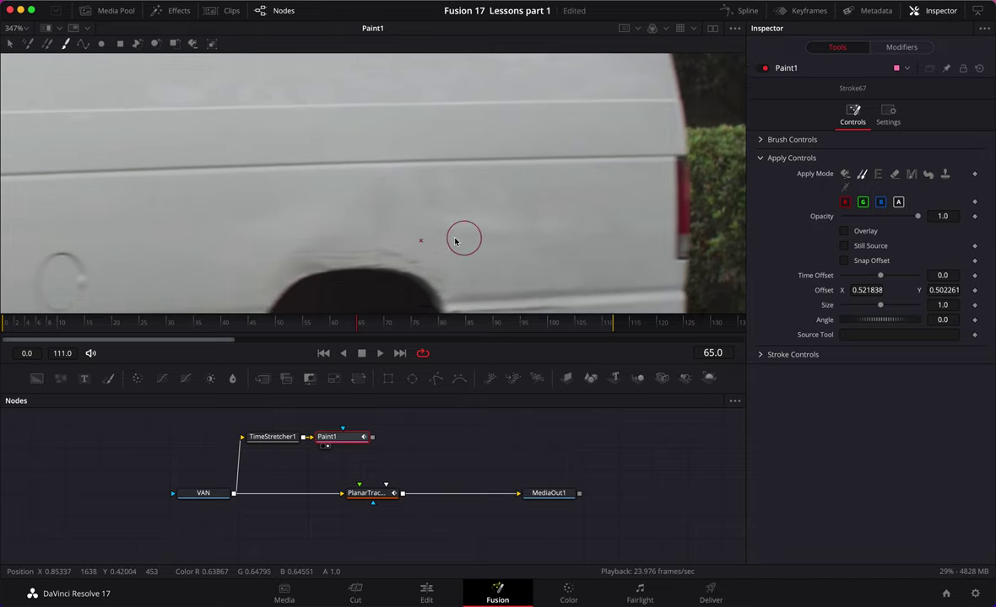
Fit the whole frame in the viewer and inspect the van's painted side panel for leftover markers
{"action": "scroll", "coordinate": [415, 239], "scroll_direction": "down", "scroll_amount": 5}
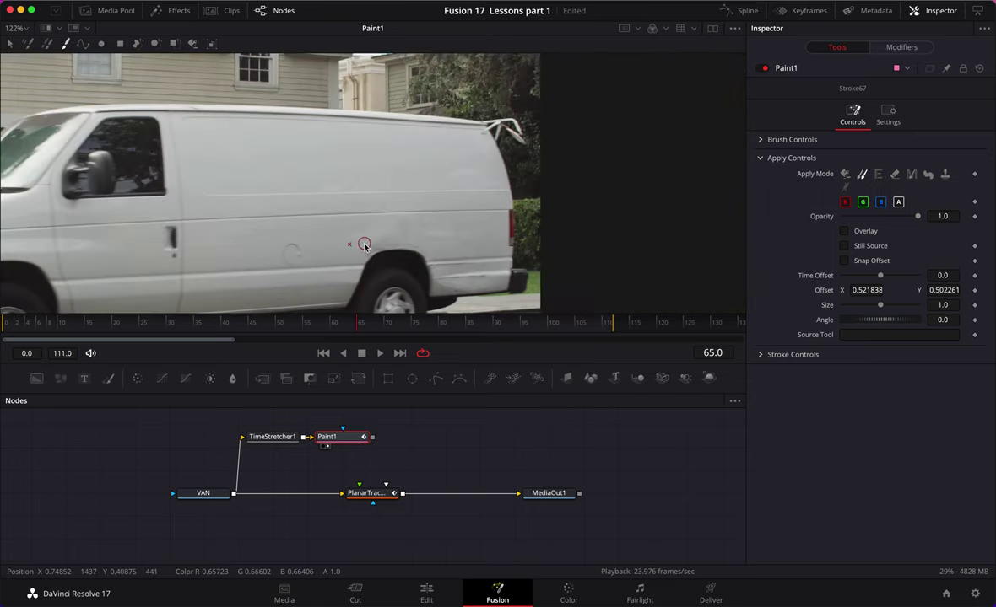
{"action": "scroll", "coordinate": [343, 222], "scroll_direction": "left", "scroll_amount": 3}
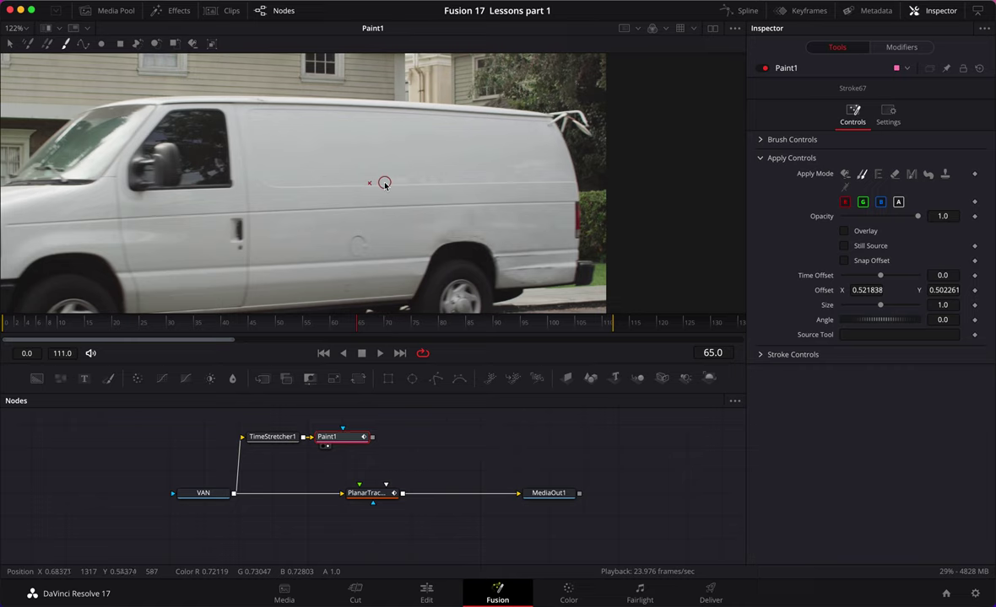
{"action": "left_click", "coordinate": [440, 448]}
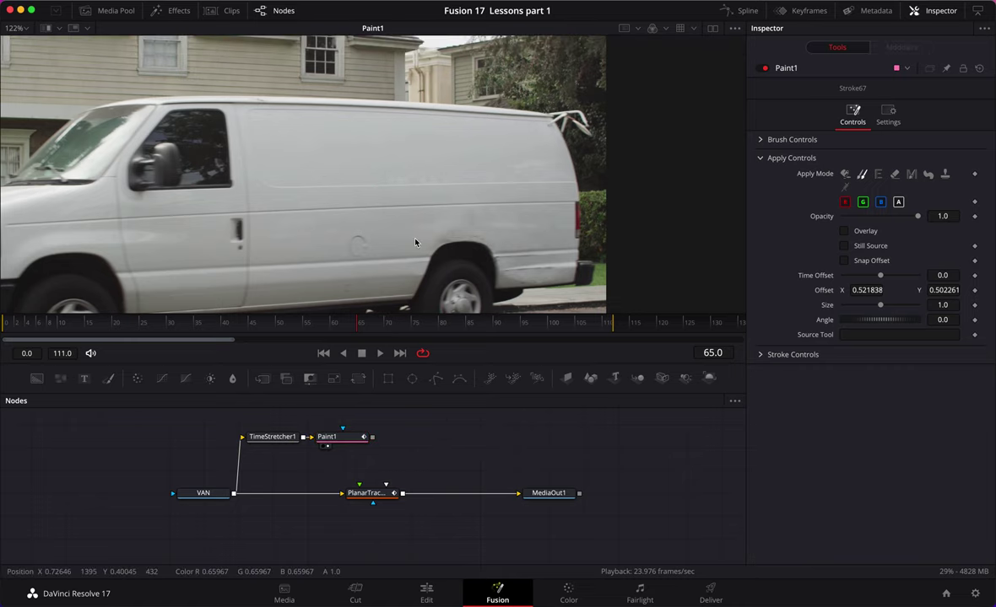
{"action": "key", "text": "ctrl+f"}
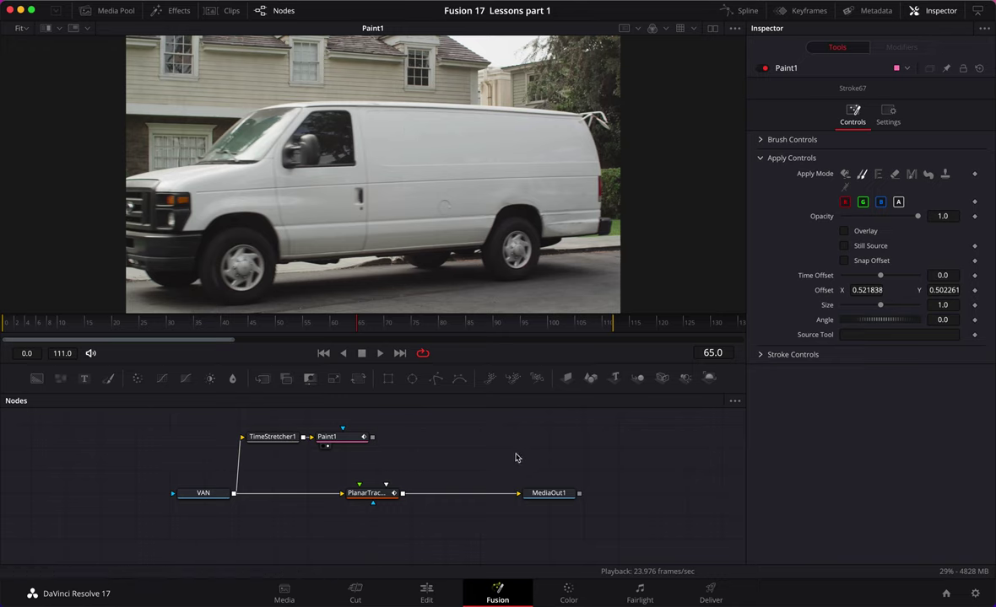
{"action": "left_click", "coordinate": [326, 437]}
{"action": "scroll", "coordinate": [422, 452], "scroll_direction": "up", "scroll_amount": 2}
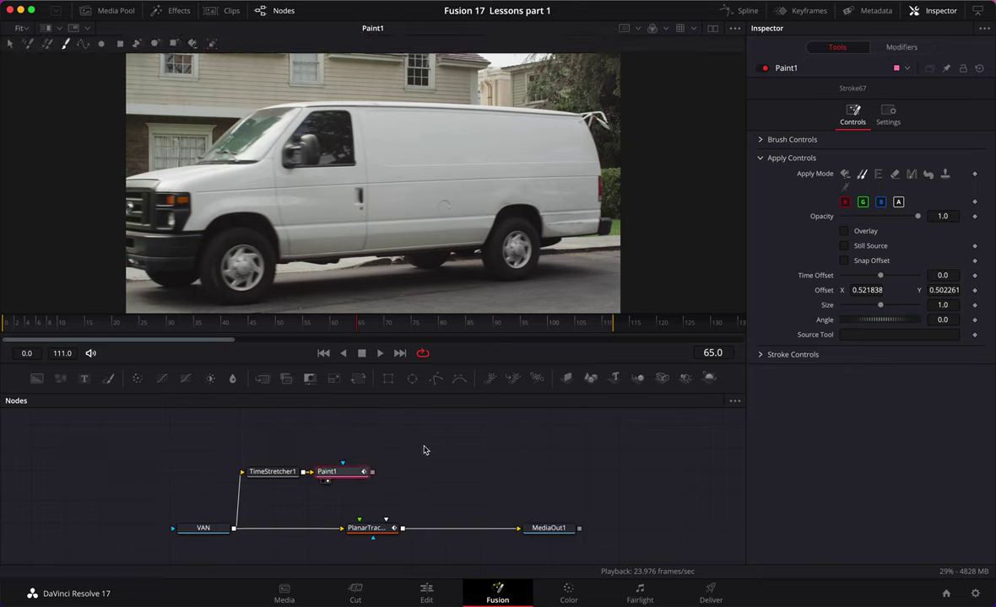
{"action": "left_click", "coordinate": [460, 471]}
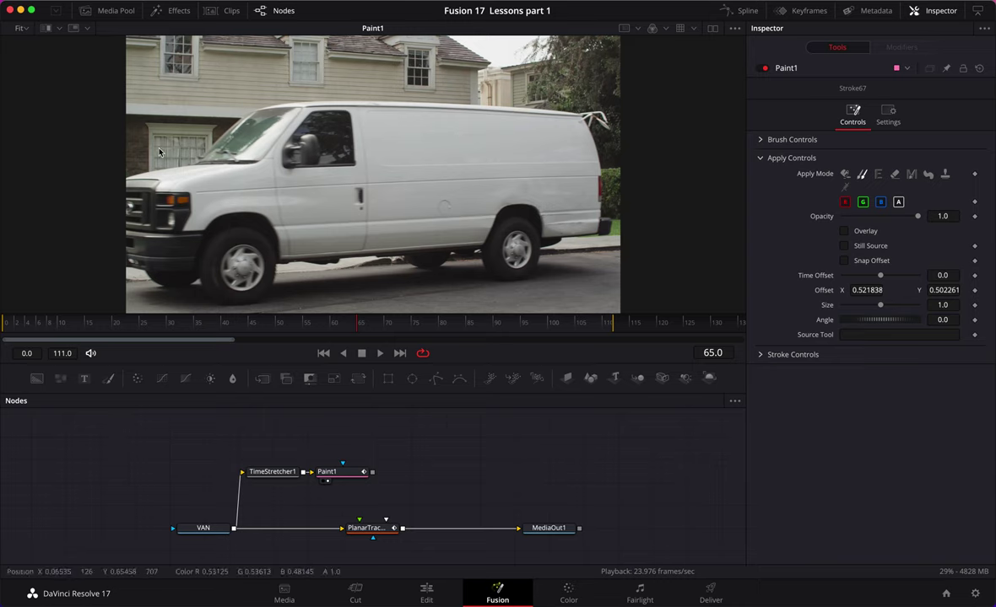
Import EatAtJoes.psd as layered nodes from the Fusion files folder inside the R17 Fusion Guide Lessons folder
{"action": "left_click", "coordinate": [359, 2]}
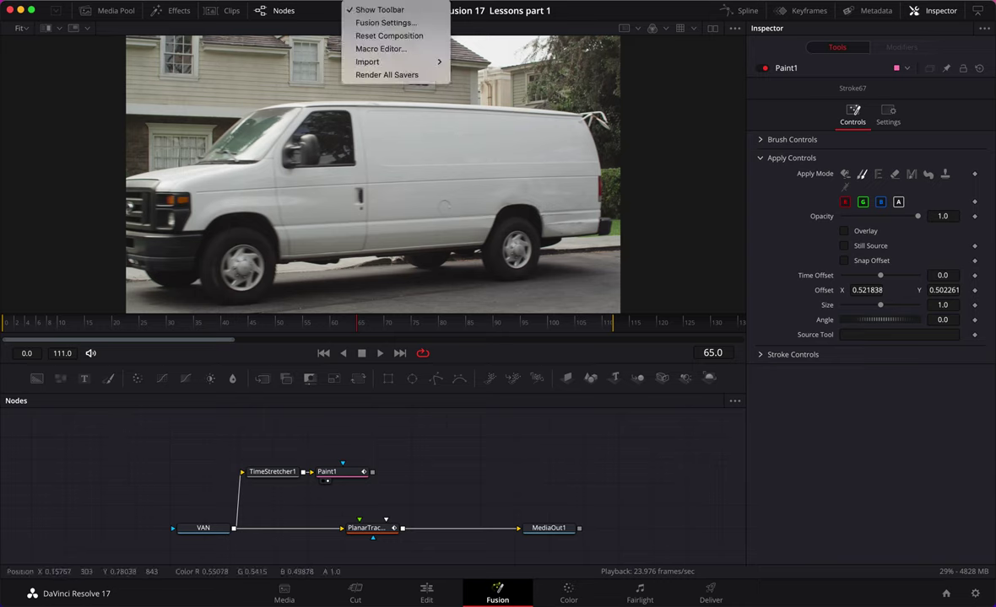
{"action": "mouse_move", "coordinate": [388, 62]}
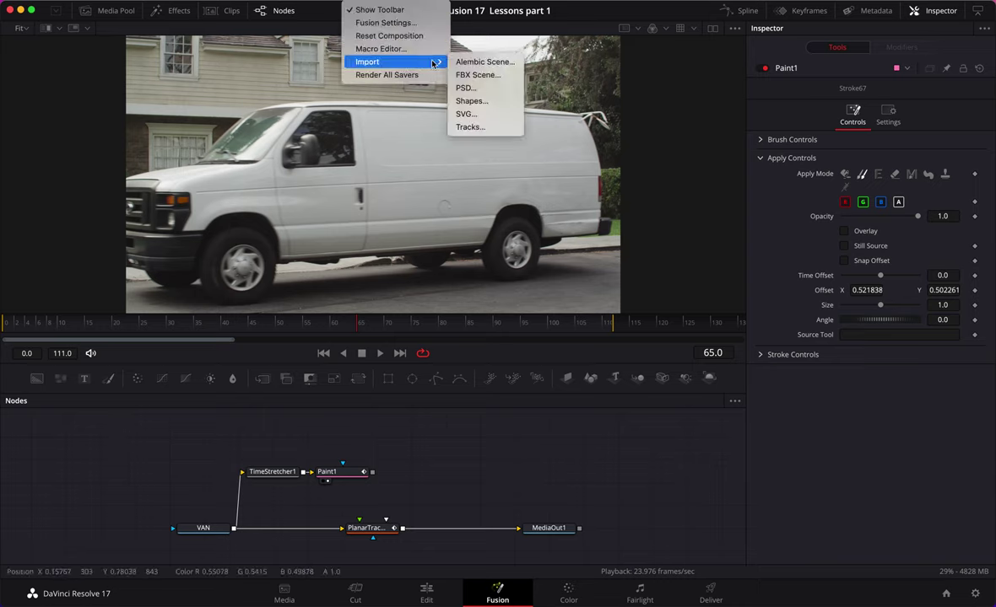
{"action": "left_click", "coordinate": [481, 87]}
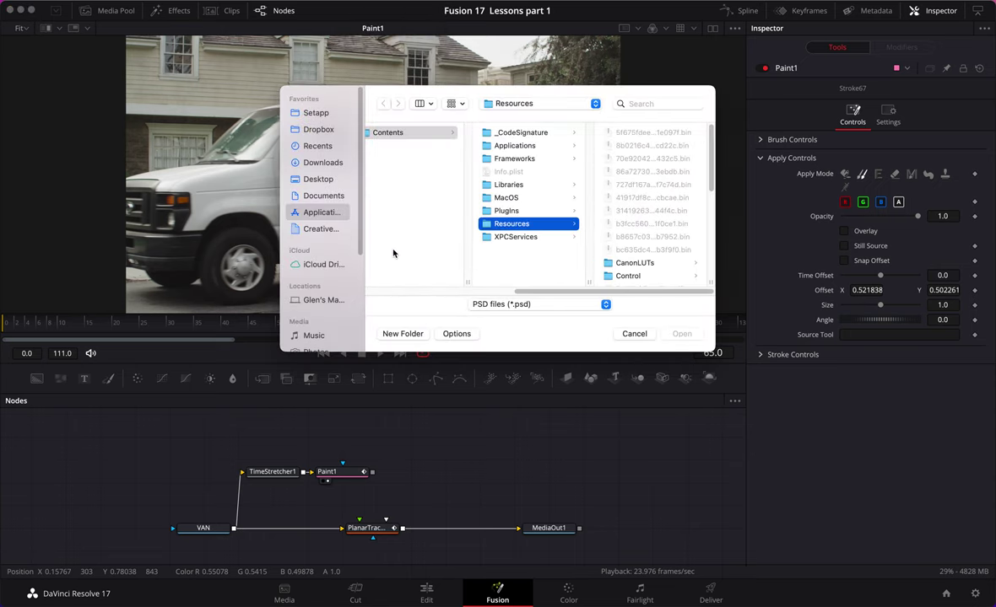
{"action": "left_click", "coordinate": [319, 216]}
{"action": "left_click", "coordinate": [318, 179]}
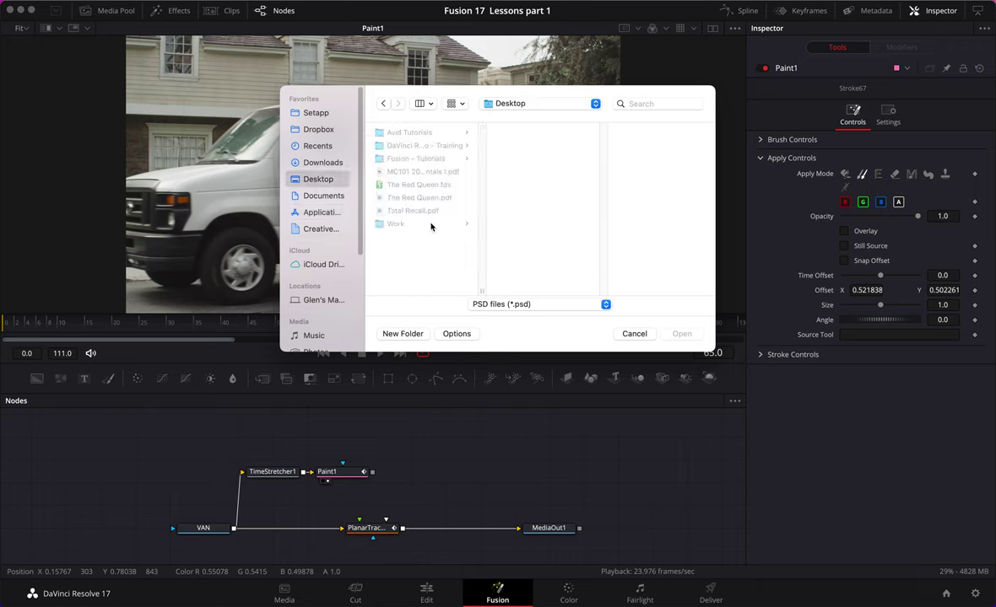
{"action": "left_click", "coordinate": [426, 145]}
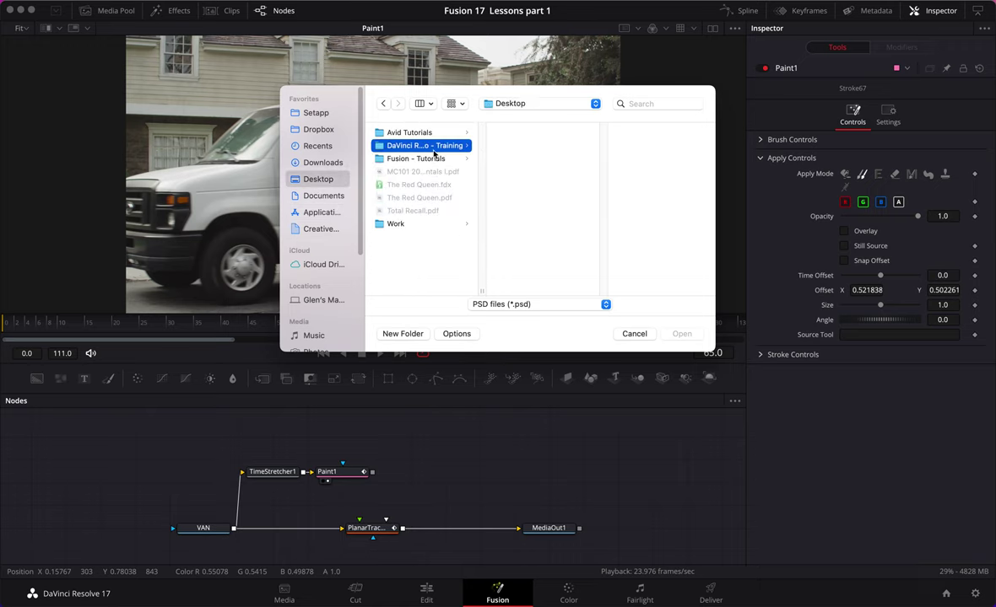
{"action": "scroll", "coordinate": [544, 245], "scroll_direction": "down", "scroll_amount": 2}
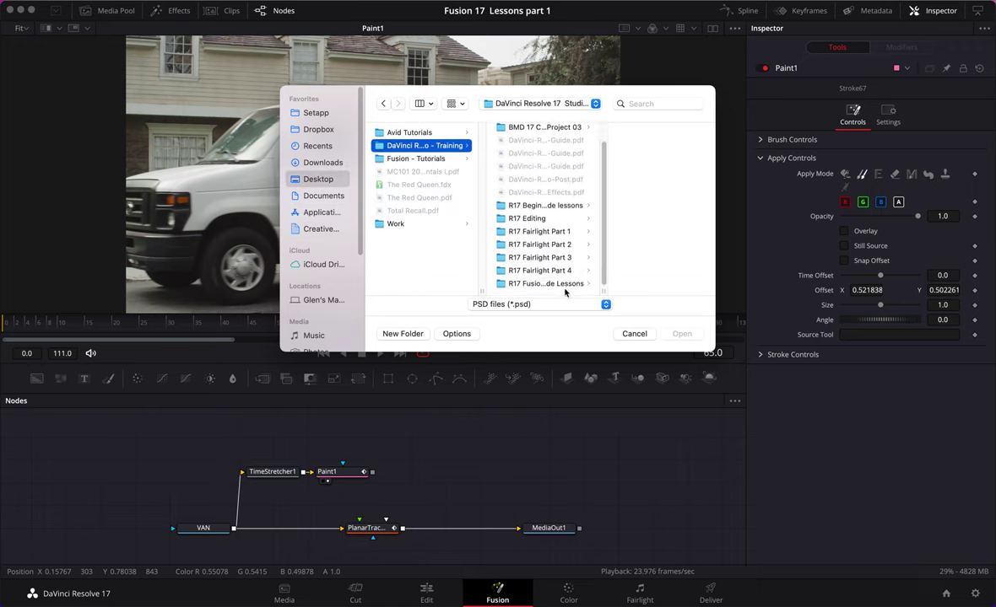
{"action": "left_click", "coordinate": [561, 276]}
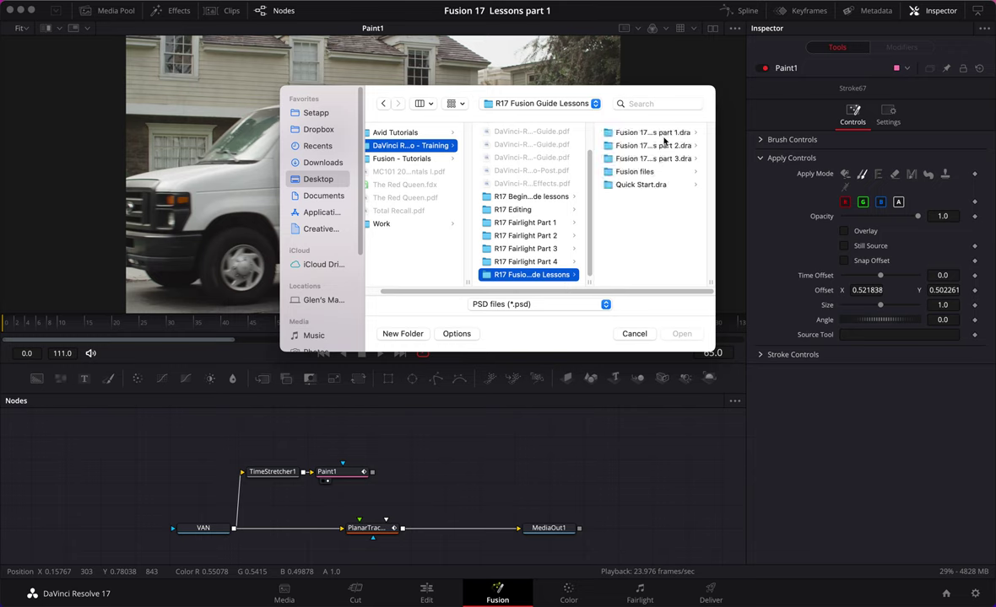
{"action": "left_click", "coordinate": [663, 171]}
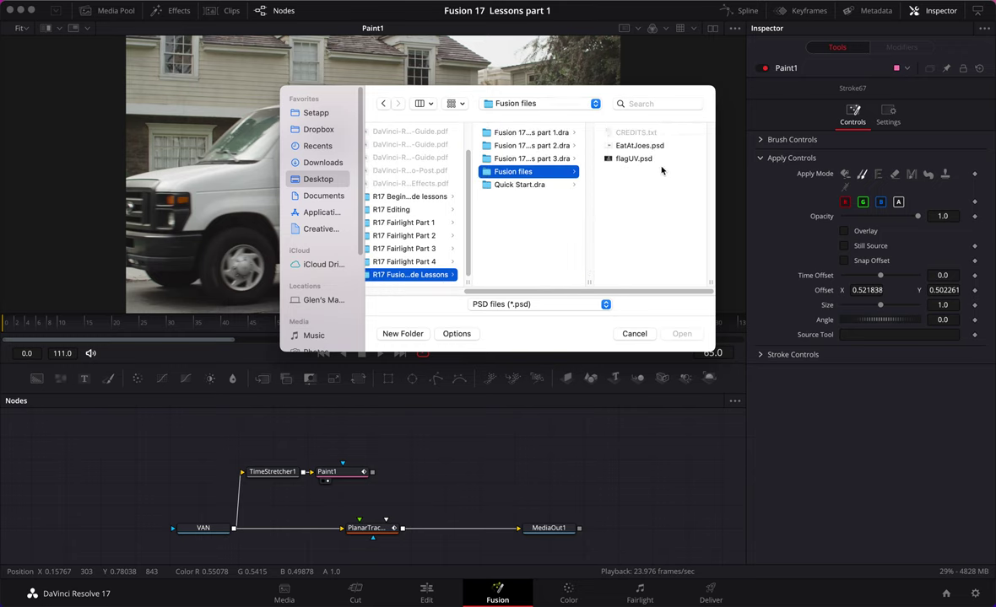
{"action": "left_click", "coordinate": [641, 146]}
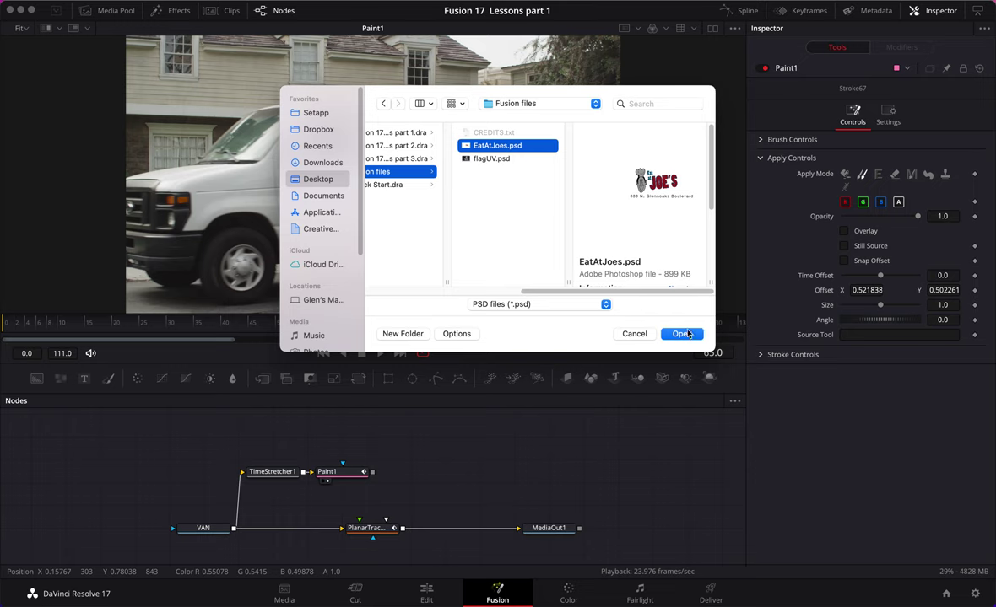
{"action": "left_click", "coordinate": [691, 336]}
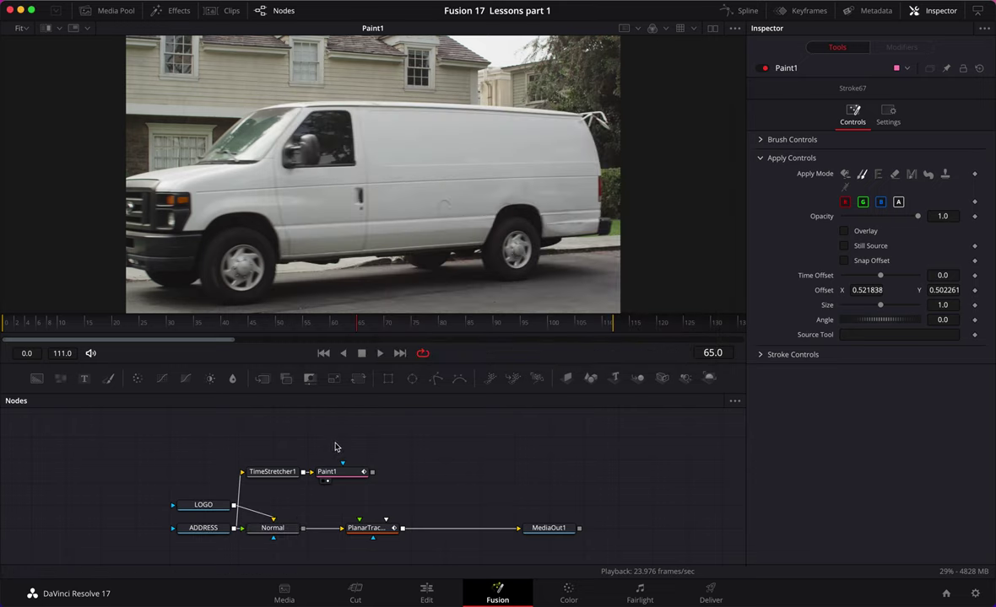
Pull the LOGO node away from the merge, and undo that move together with the whole PSD import
{"action": "mouse_move", "coordinate": [216, 504]}
{"action": "left_mouse_down"}
{"action": "mouse_move", "coordinate": [201, 478]}
{"action": "mouse_move", "coordinate": [174, 466]}
{"action": "left_mouse_up"}
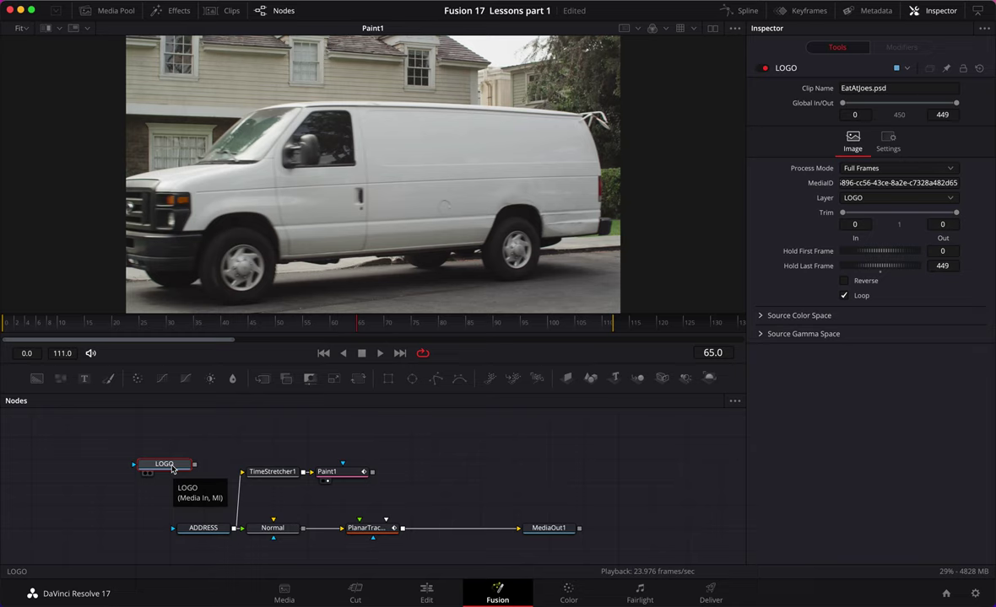
{"action": "key", "text": "super+z"}
{"action": "key", "text": "super+z"}
{"action": "key", "text": "super+z"}
{"action": "key", "text": "super+z"}
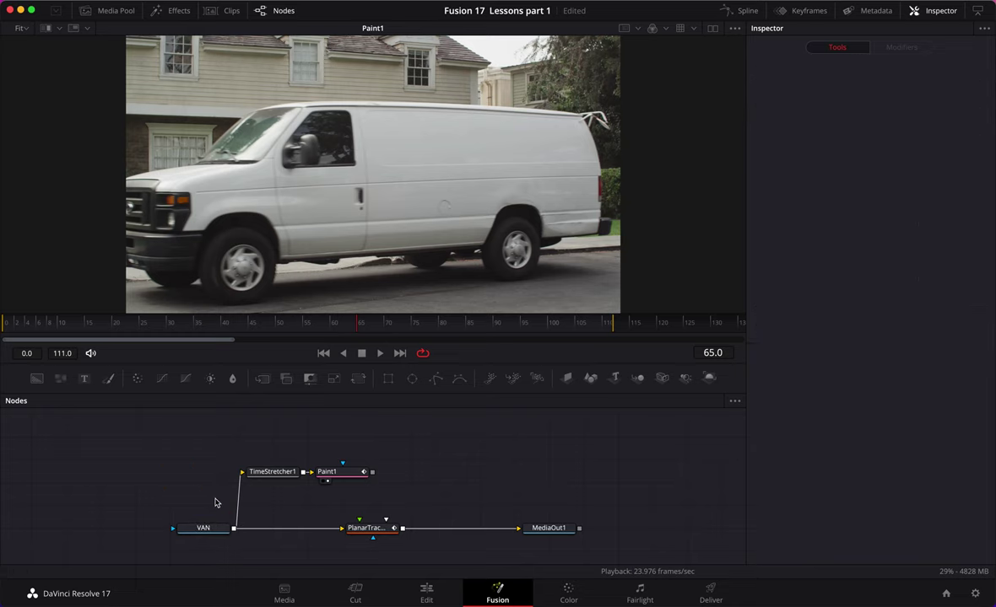
{"action": "key", "text": "super+z"}
Import the layered EatAtJoes.psd into the composition again from the Fusion files folder
{"action": "scroll", "coordinate": [279, 453], "scroll_direction": "down", "scroll_amount": 3}
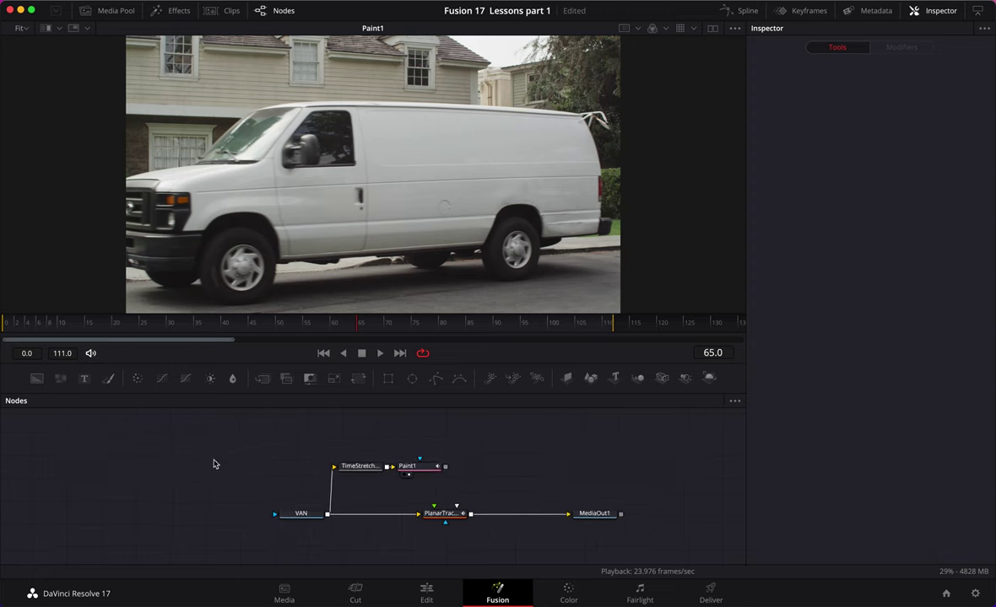
{"action": "scroll", "coordinate": [214, 464], "scroll_direction": "up", "scroll_amount": 2}
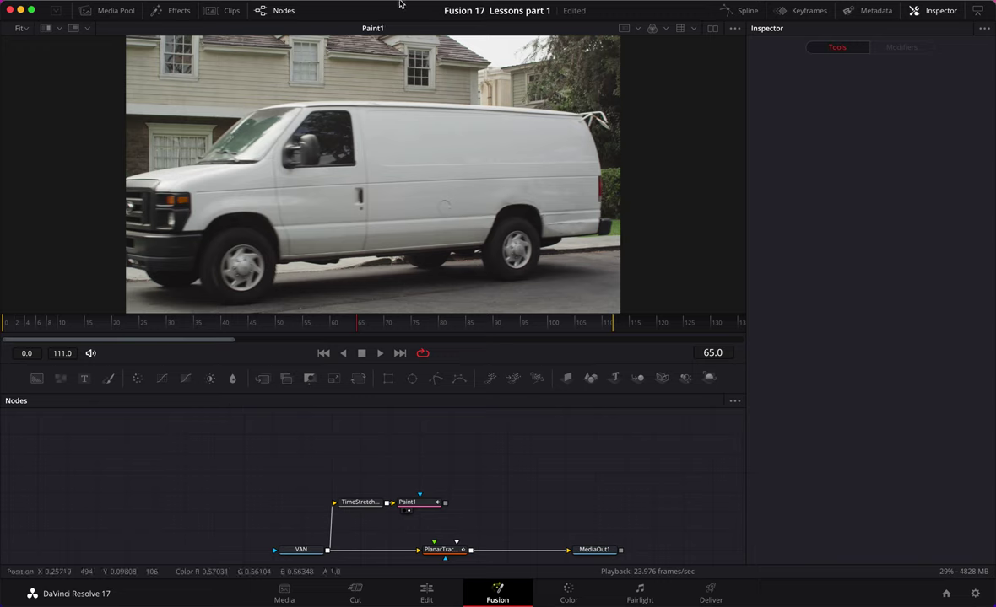
{"action": "left_click", "coordinate": [344, 5]}
{"action": "mouse_move", "coordinate": [389, 63]}
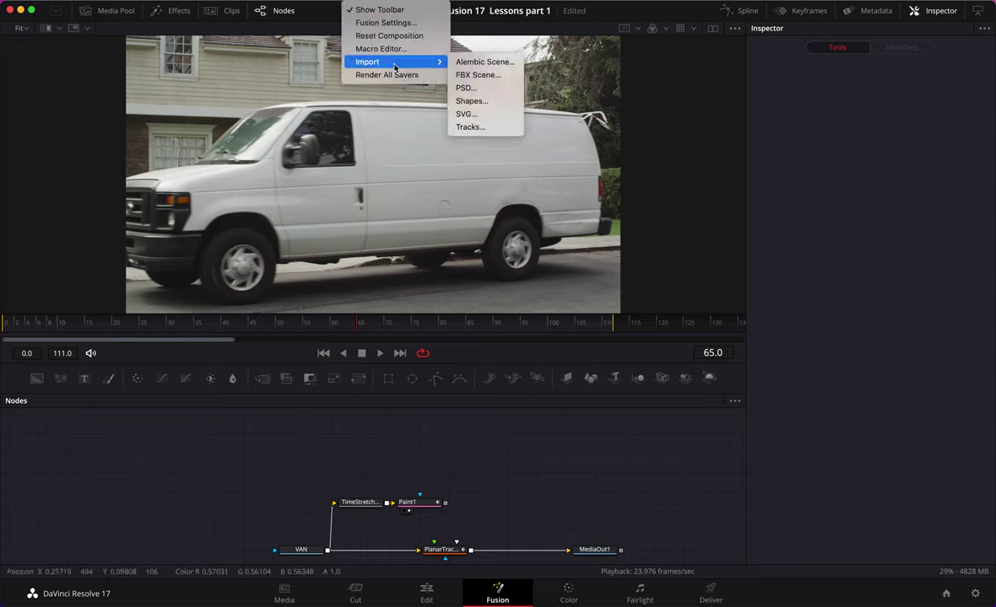
{"action": "left_click", "coordinate": [502, 88]}
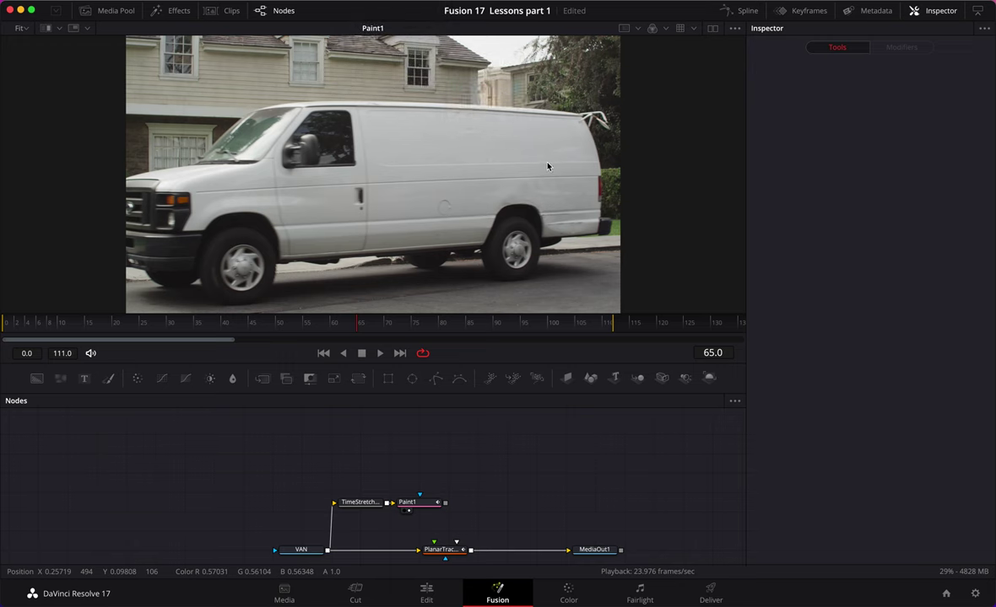
{"action": "left_click", "coordinate": [432, 145]}
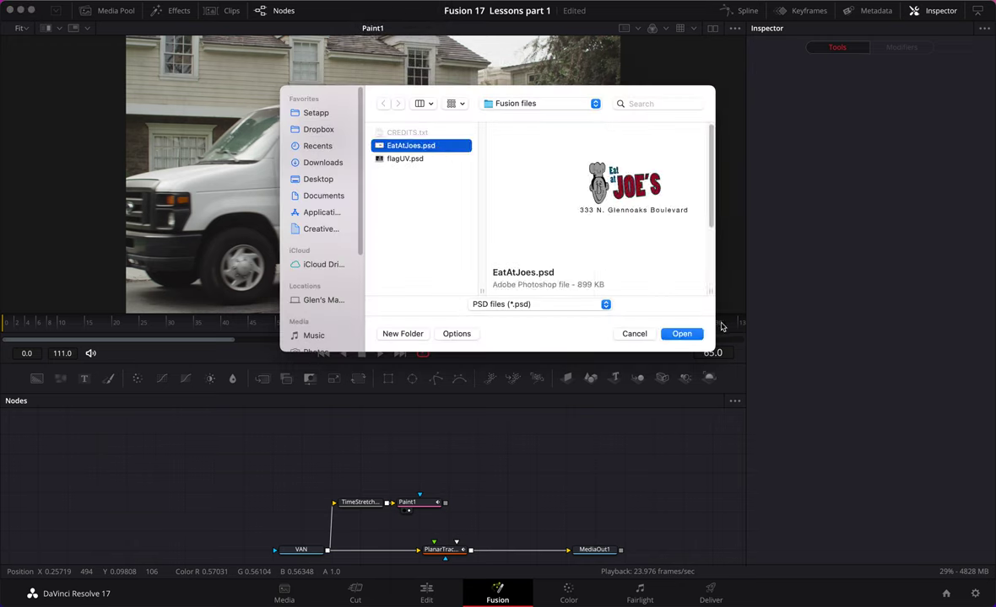
{"action": "left_click", "coordinate": [696, 334]}
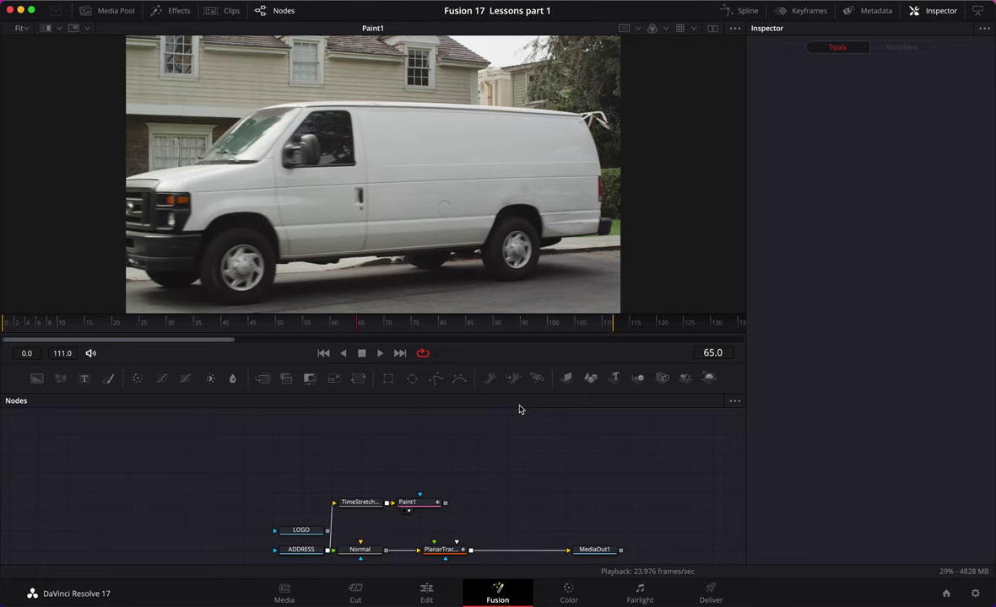
Remove the LOGO, ADDRESS and Normal nodes so only the van, paint and tracker nodes are left
{"action": "key", "text": "Delete"}
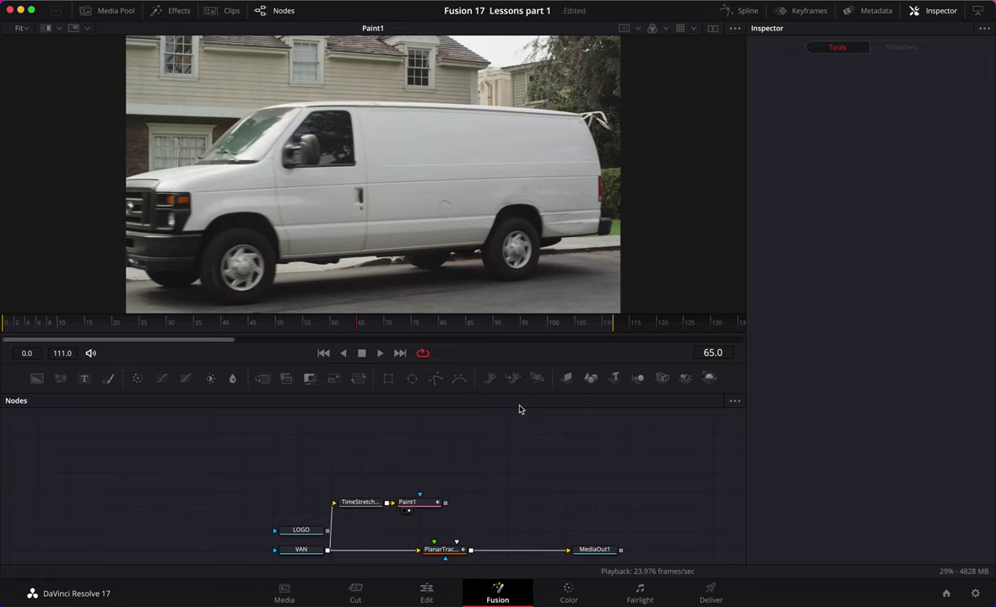
{"action": "key", "text": "Delete"}
{"action": "scroll", "coordinate": [534, 413], "scroll_direction": "down", "scroll_amount": 3}
{"action": "scroll", "coordinate": [514, 429], "scroll_direction": "right", "scroll_amount": 5}
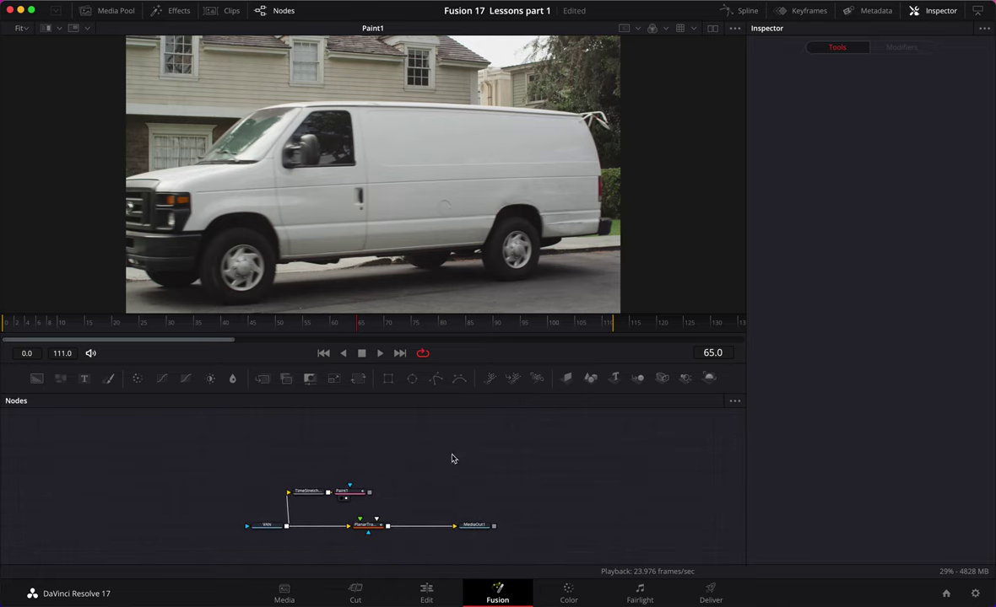
Space the Paint1 node away from the time stretcher, and compare MediaOut1 with Paint1 in the viewer
{"action": "left_click_drag", "start_coordinate": [353, 495], "coordinate": [365, 495]}
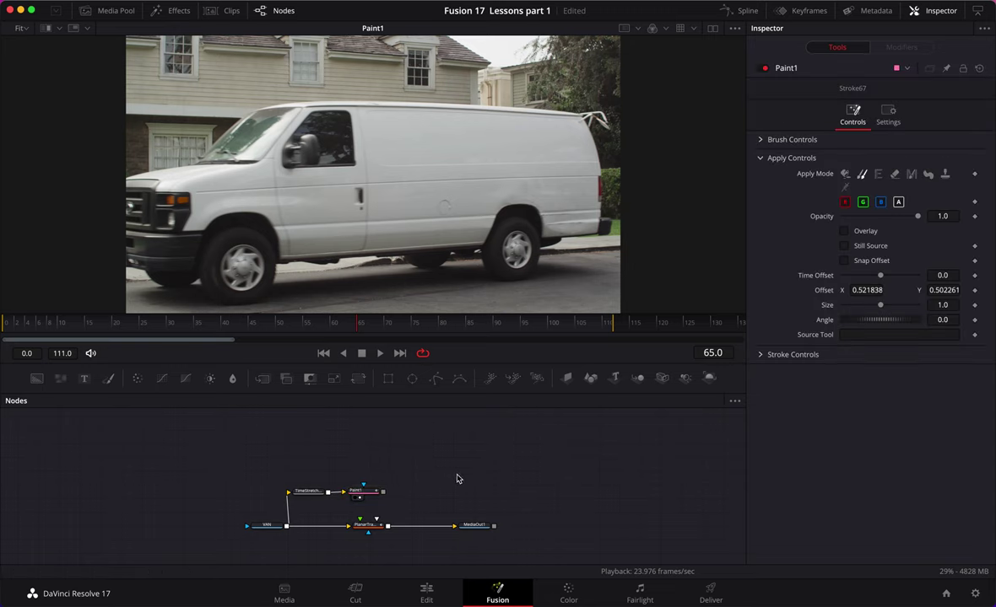
{"action": "left_click", "coordinate": [474, 525]}
{"action": "key", "text": "1"}
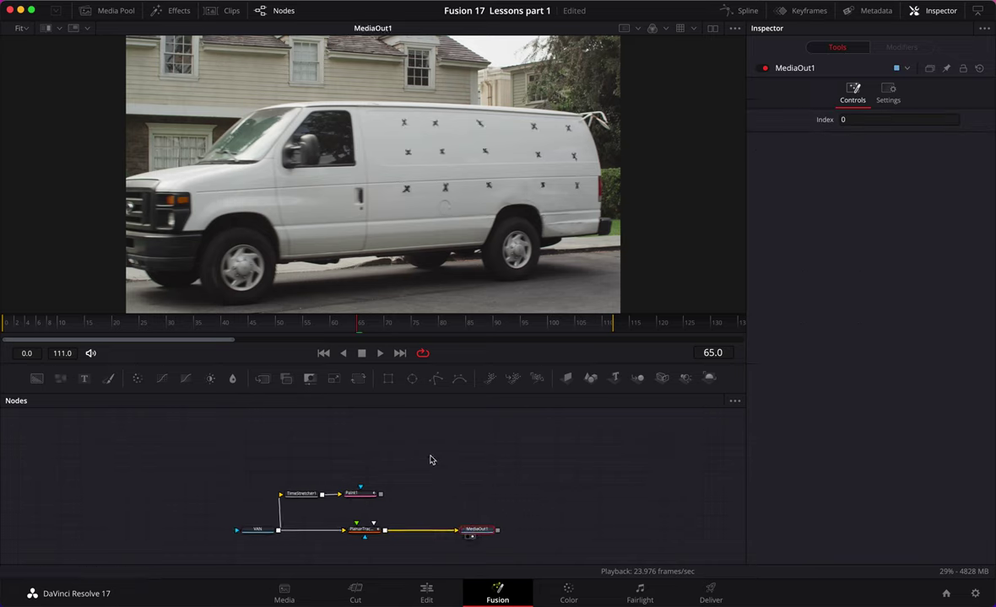
{"action": "scroll", "coordinate": [429, 458], "scroll_direction": "up", "scroll_amount": 3}
{"action": "left_click", "coordinate": [341, 504]}
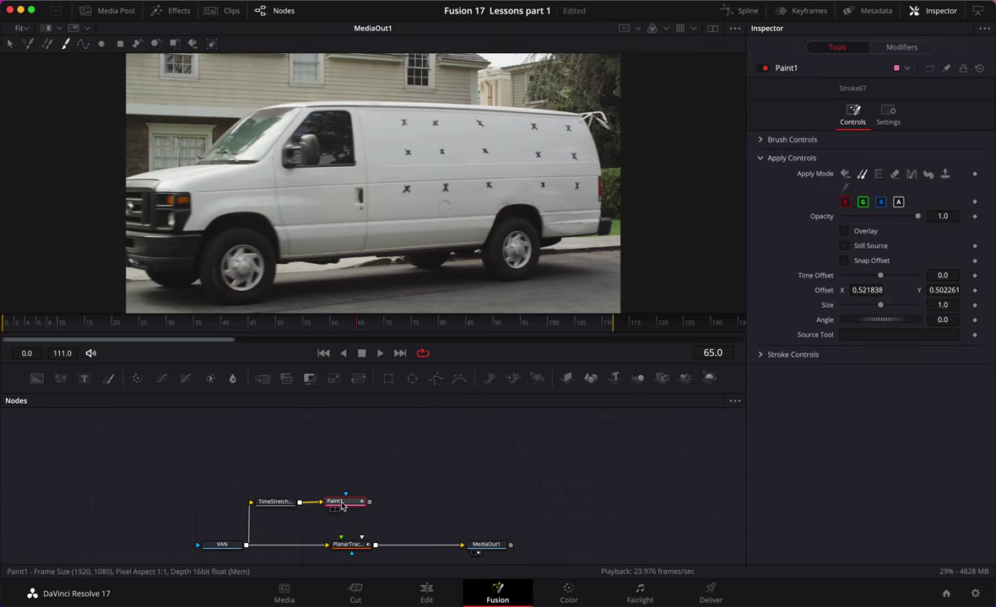
{"action": "key", "text": "1"}
{"action": "scroll", "coordinate": [411, 472], "scroll_direction": "left", "scroll_amount": 3}
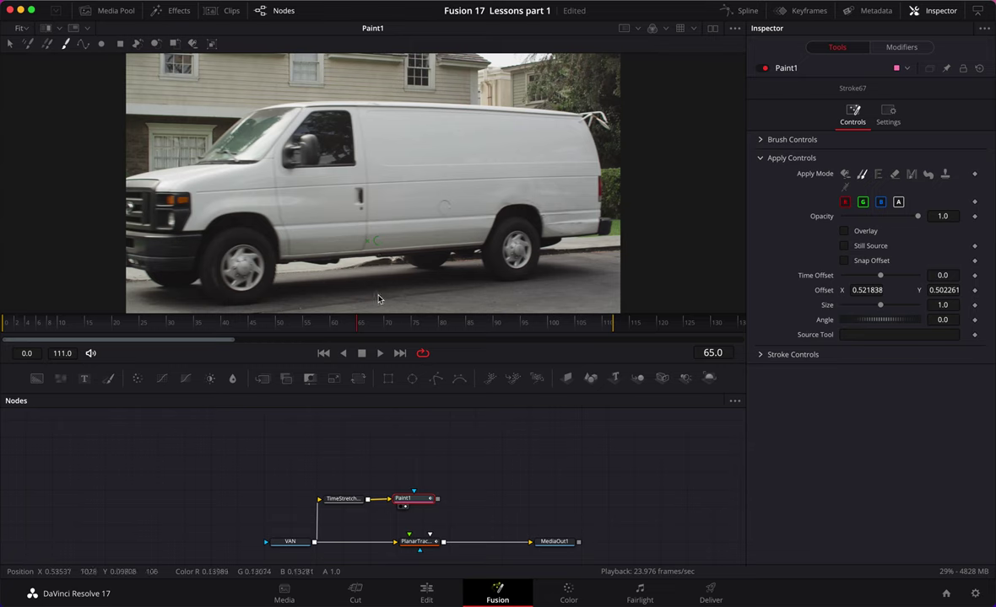
Switch to Finder and add EatAtJoes.psd from the Fusion files folder to an empty area of the node graph
{"action": "mouse_move", "coordinate": [333, 604]}
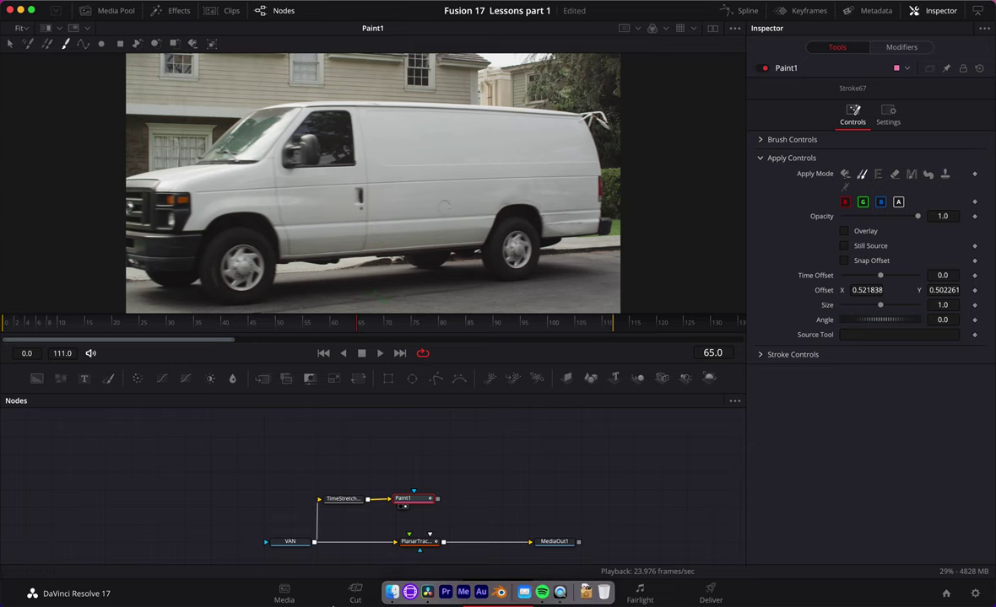
{"action": "left_click", "coordinate": [391, 593]}
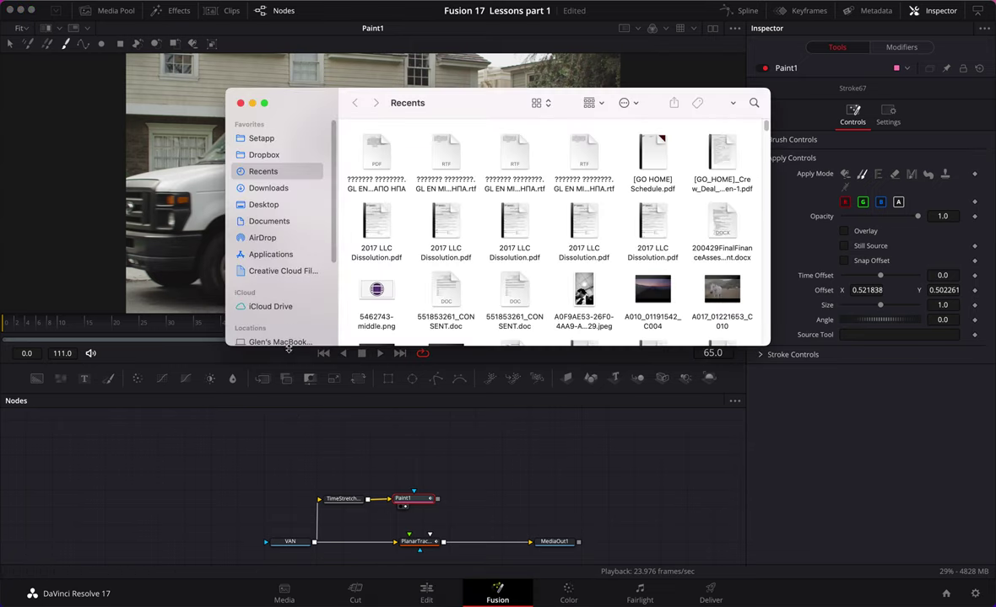
{"action": "left_click", "coordinate": [297, 205]}
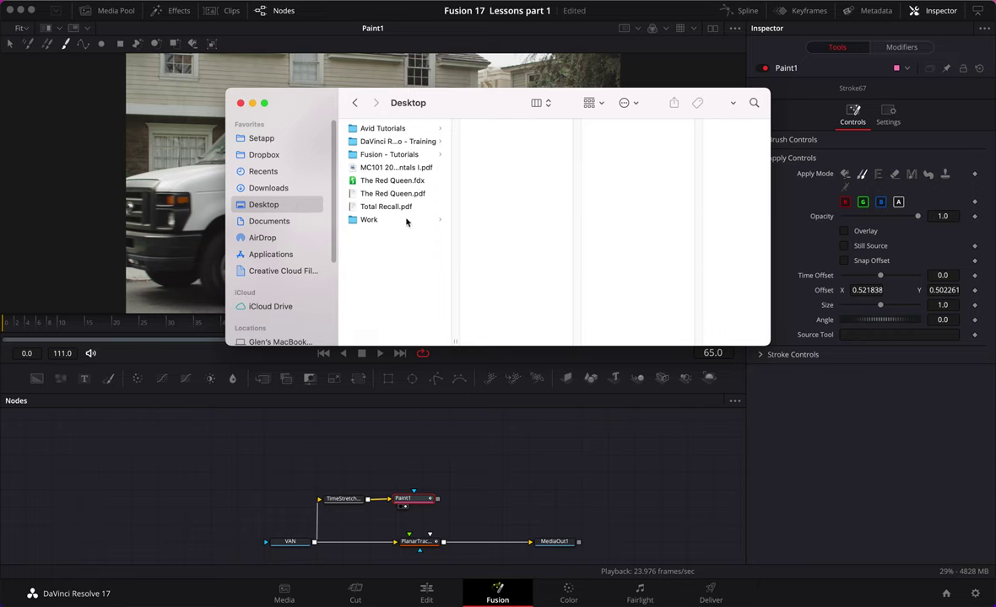
{"action": "left_click", "coordinate": [371, 128]}
{"action": "left_click", "coordinate": [367, 141]}
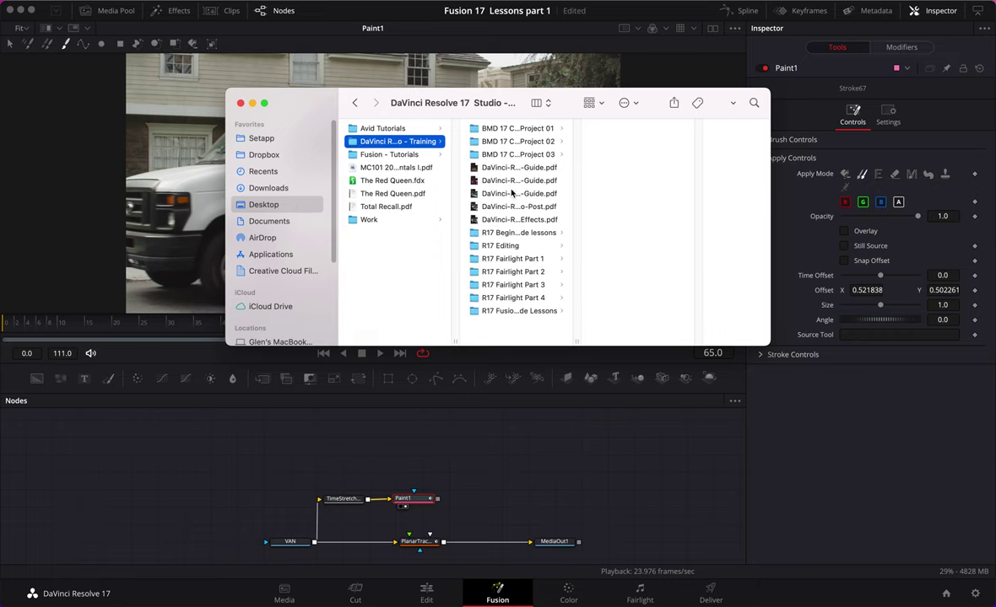
{"action": "left_click", "coordinate": [541, 310]}
{"action": "left_click", "coordinate": [603, 166]}
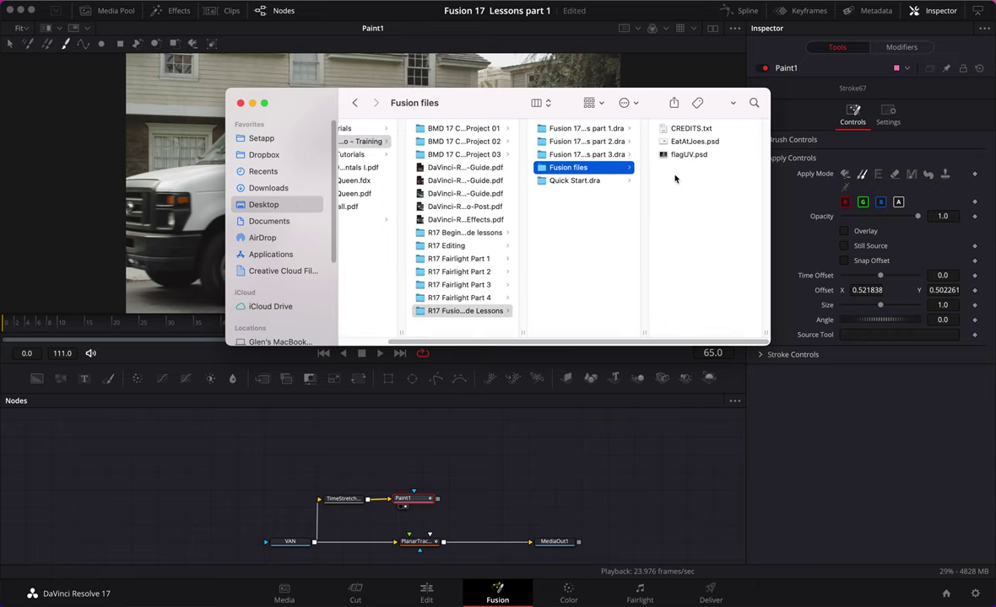
{"action": "left_click", "coordinate": [680, 142]}
{"action": "left_click_drag", "start_coordinate": [523, 141], "coordinate": [135, 448]}
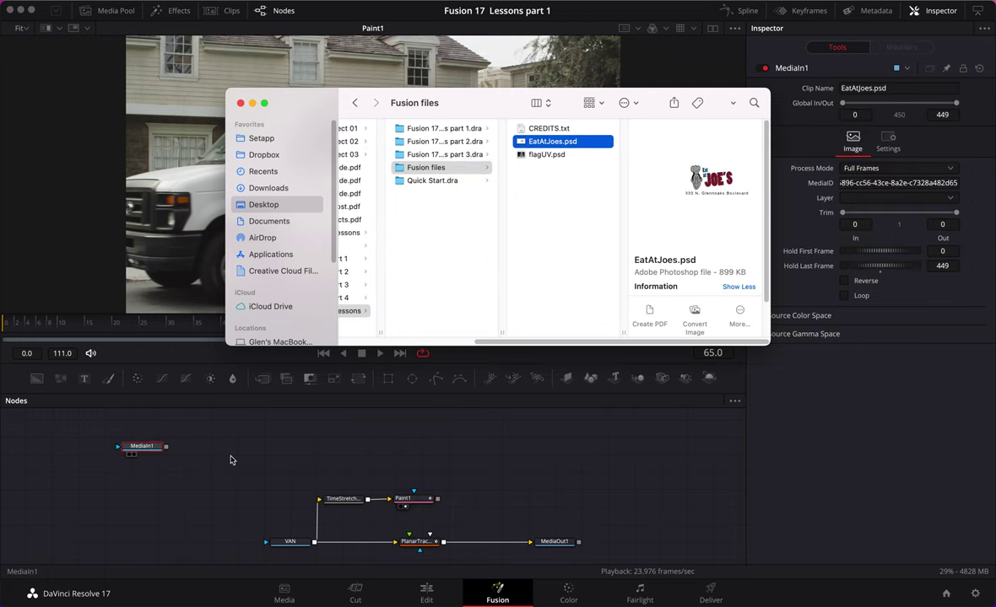
Close the Finder window and delete the EatAtJoes.psd media node from the node graph
{"action": "left_click", "coordinate": [239, 103]}
{"action": "left_click_drag", "start_coordinate": [141, 447], "coordinate": [369, 445]}
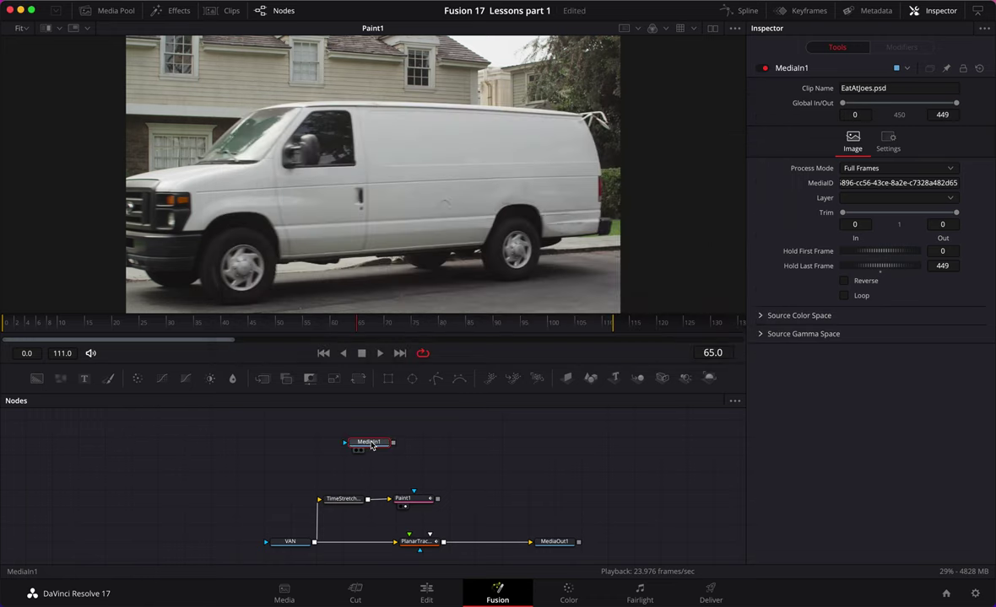
{"action": "key", "text": "Delete"}
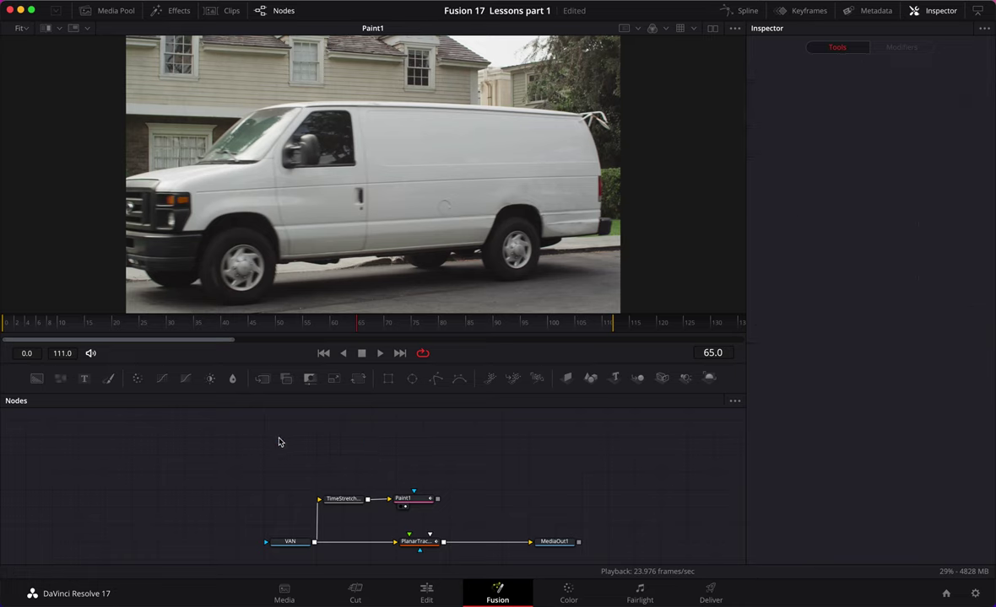
Import EatAtJoes.psd from the Fusion files folder as a PSD so its layers become separate nodes
{"action": "left_click", "coordinate": [355, 3]}
{"action": "mouse_move", "coordinate": [405, 62]}
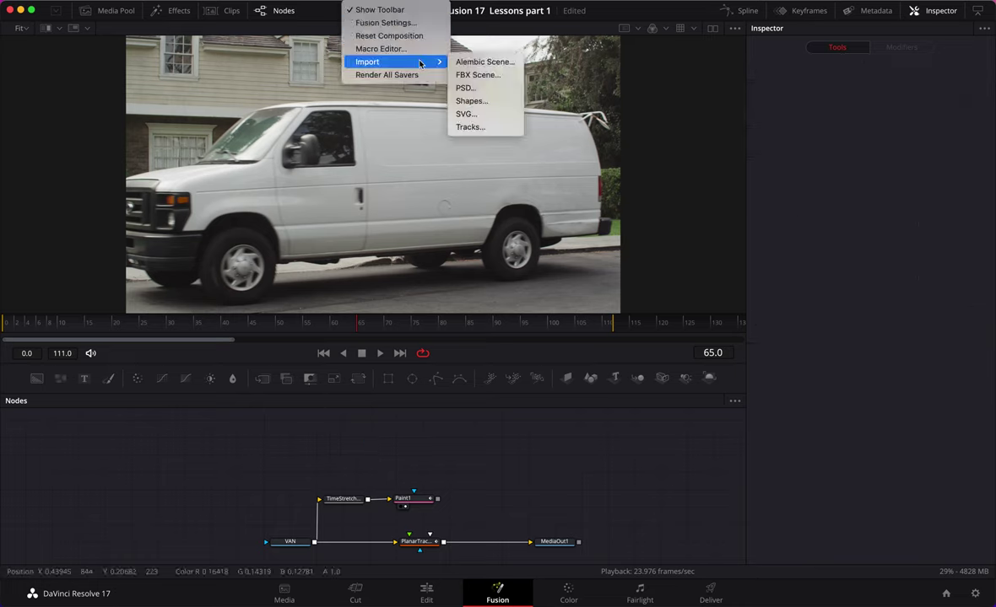
{"action": "left_click", "coordinate": [467, 88]}
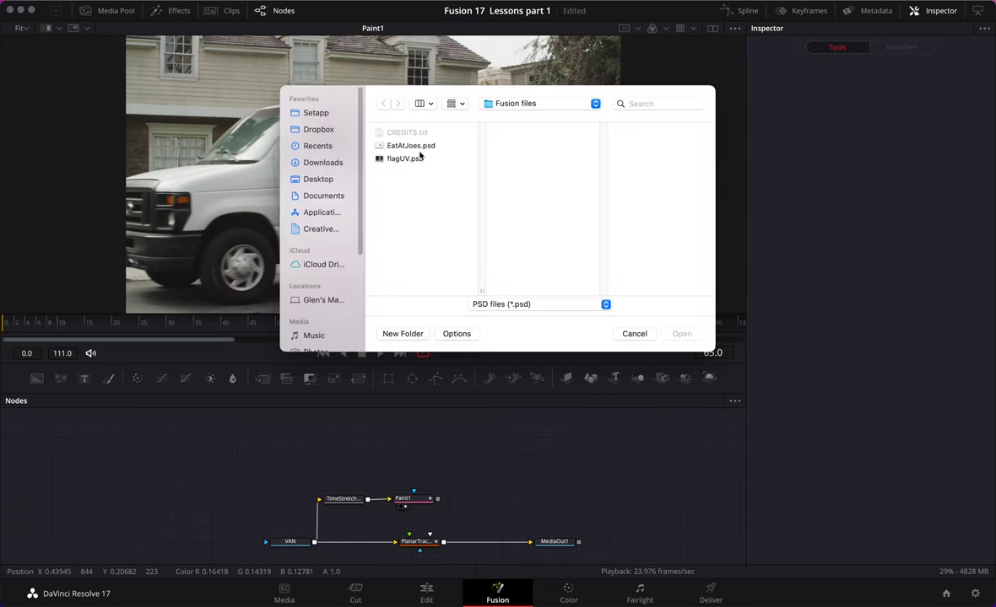
{"action": "left_click", "coordinate": [413, 147]}
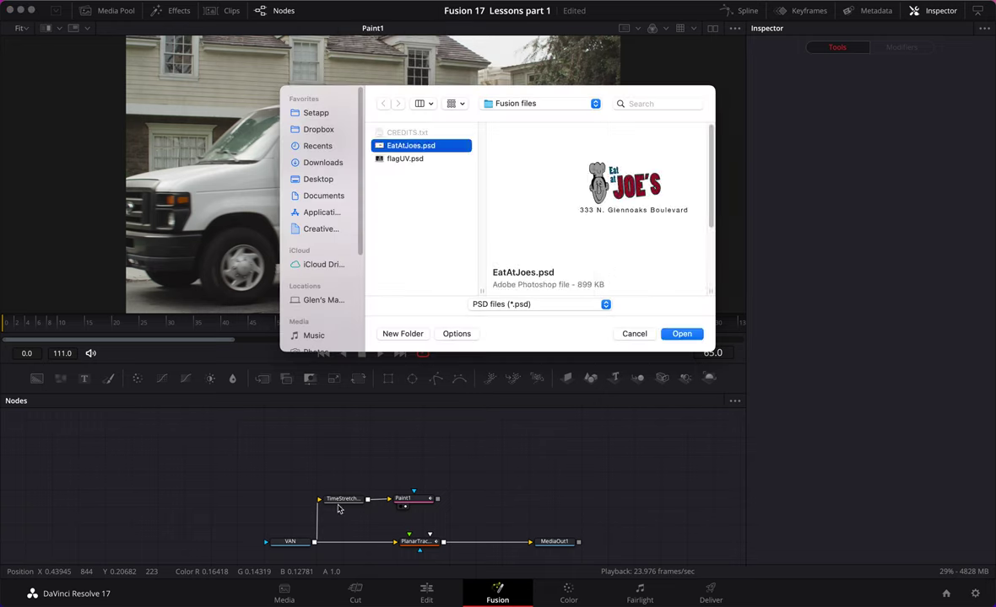
{"action": "left_click", "coordinate": [682, 334]}
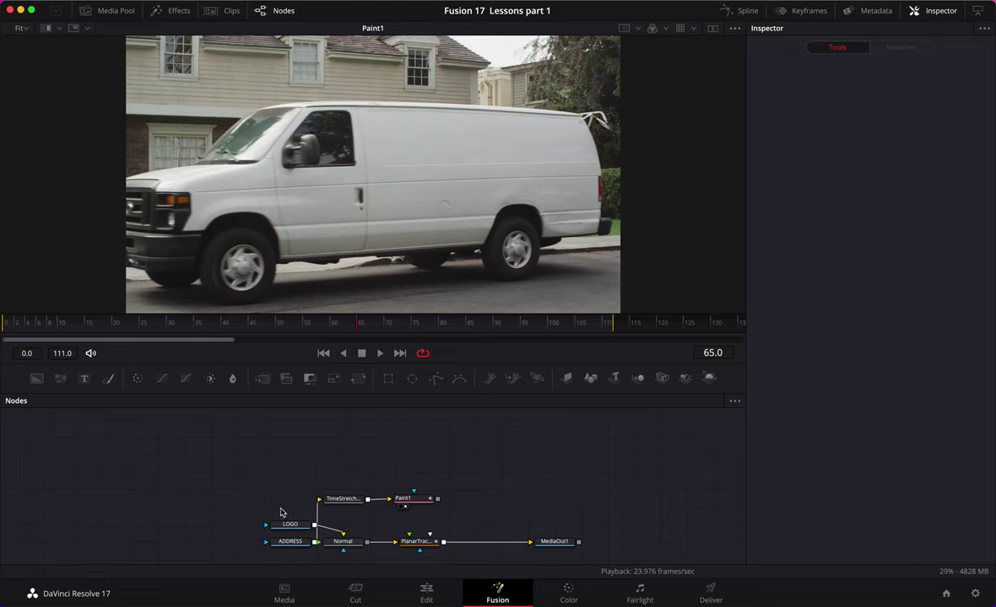
Pull the LOGO node clear of the van's connection and delete the ADDRESS and Normal nodes
{"action": "left_click_drag", "start_coordinate": [275, 512], "coordinate": [353, 516]}
{"action": "left_click", "coordinate": [306, 525]}
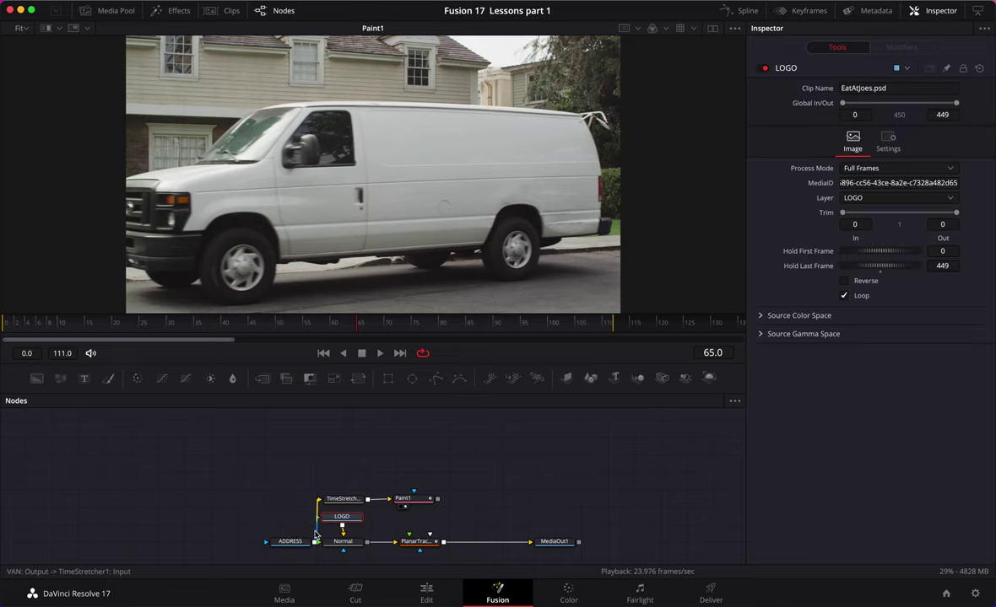
{"action": "left_click_drag", "start_coordinate": [304, 540], "coordinate": [279, 487]}
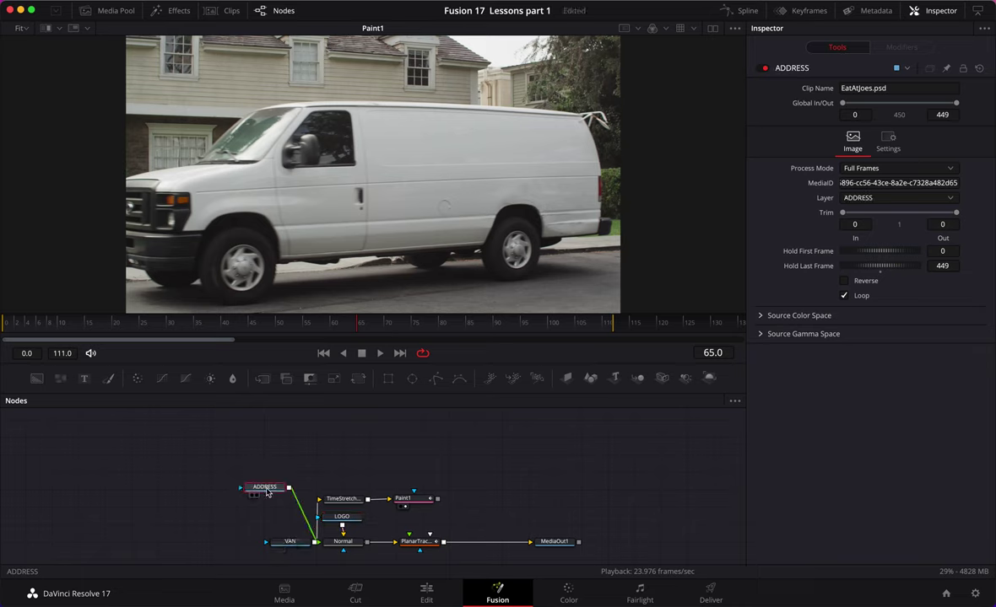
{"action": "key", "text": "Delete"}
{"action": "left_click", "coordinate": [350, 543]}
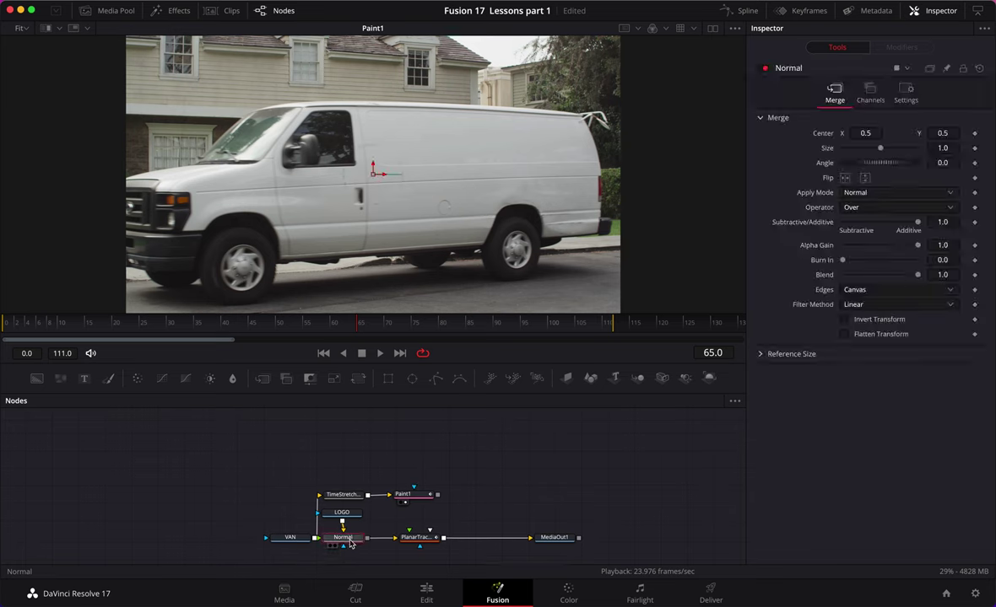
{"action": "key", "text": "Delete"}
Place the unconnected LOGO node in open space above and beyond the Paint1 node
{"action": "left_click", "coordinate": [341, 513]}
{"action": "left_click_drag", "start_coordinate": [341, 513], "coordinate": [230, 455]}
{"action": "scroll", "coordinate": [252, 478], "scroll_direction": "up", "scroll_amount": 1}
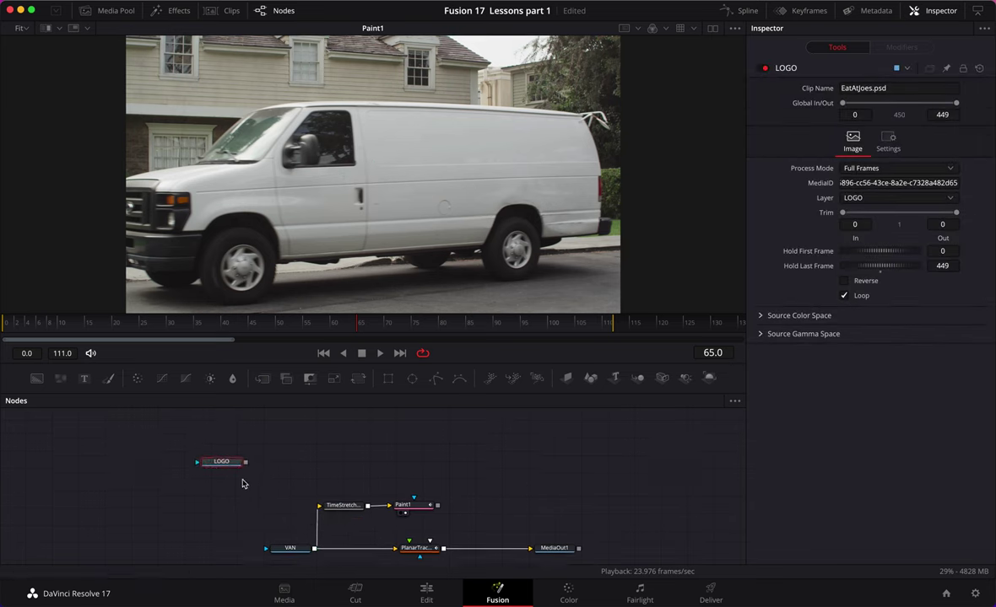
{"action": "mouse_move", "coordinate": [245, 467]}
{"action": "left_mouse_down"}
{"action": "mouse_move", "coordinate": [276, 450]}
{"action": "mouse_move", "coordinate": [507, 458]}
{"action": "left_mouse_up"}
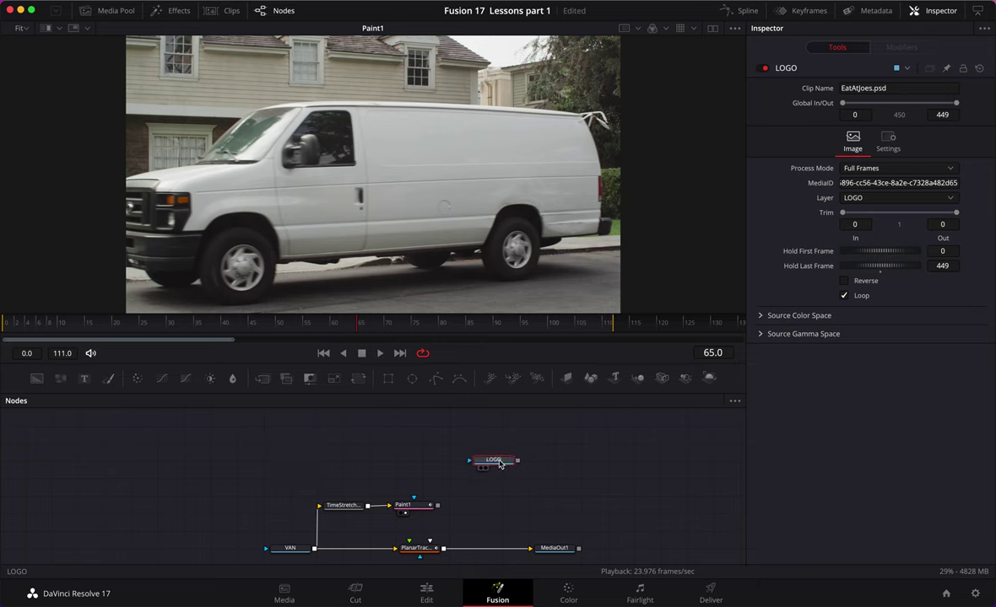
{"action": "left_click", "coordinate": [414, 508]}
{"action": "scroll", "coordinate": [426, 506], "scroll_direction": "down", "scroll_amount": 2}
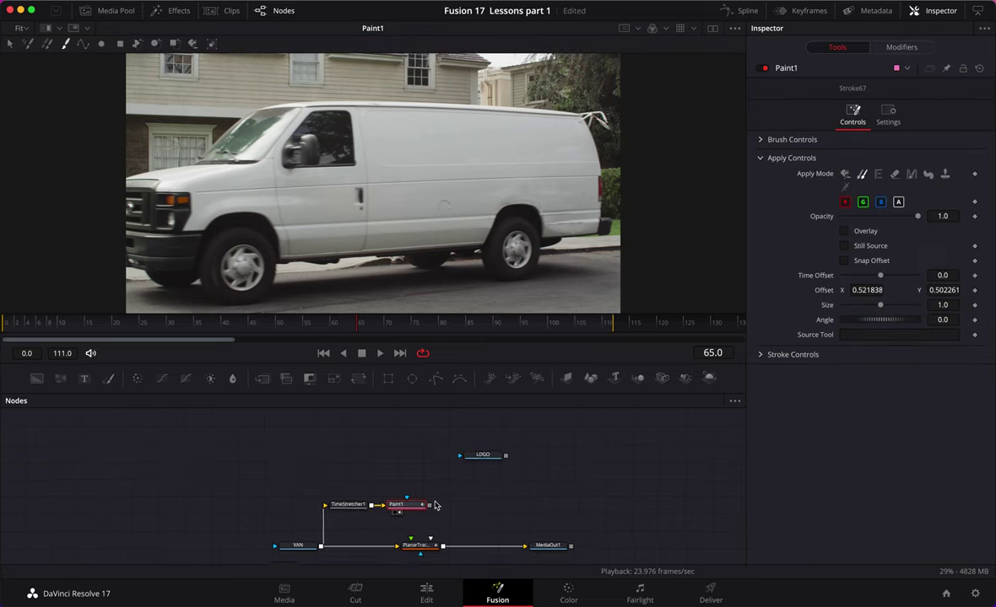
{"action": "scroll", "coordinate": [435, 505], "scroll_direction": "up", "scroll_amount": 3}
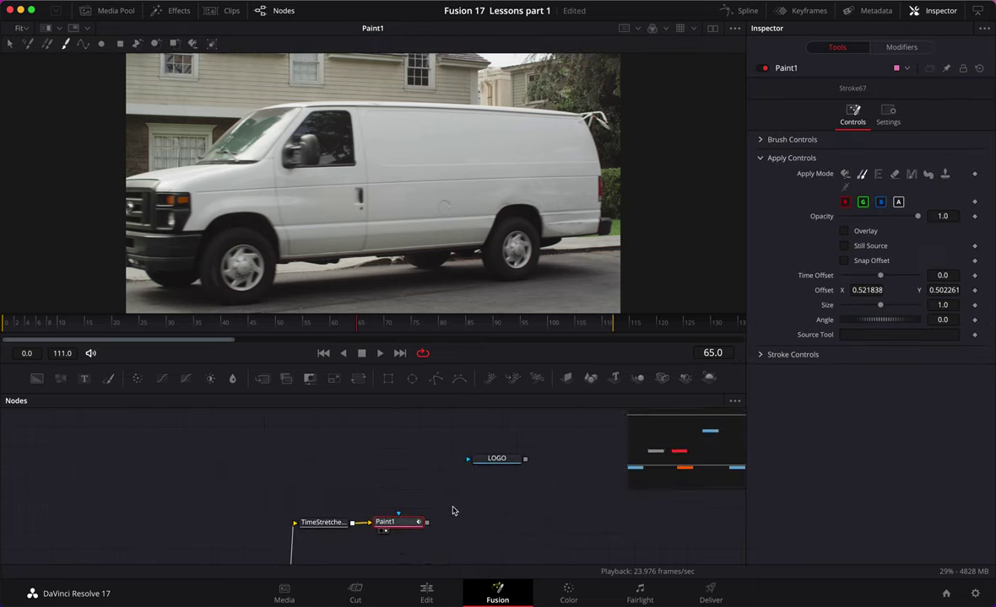
{"action": "scroll", "coordinate": [454, 509], "scroll_direction": "right", "scroll_amount": 3}
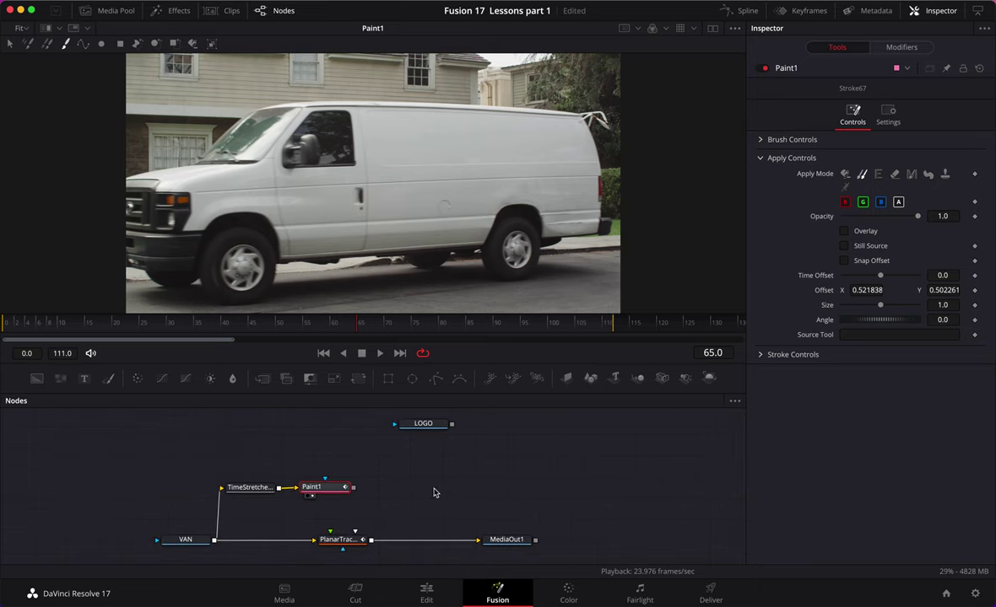
{"action": "left_click_drag", "start_coordinate": [423, 423], "coordinate": [431, 427]}
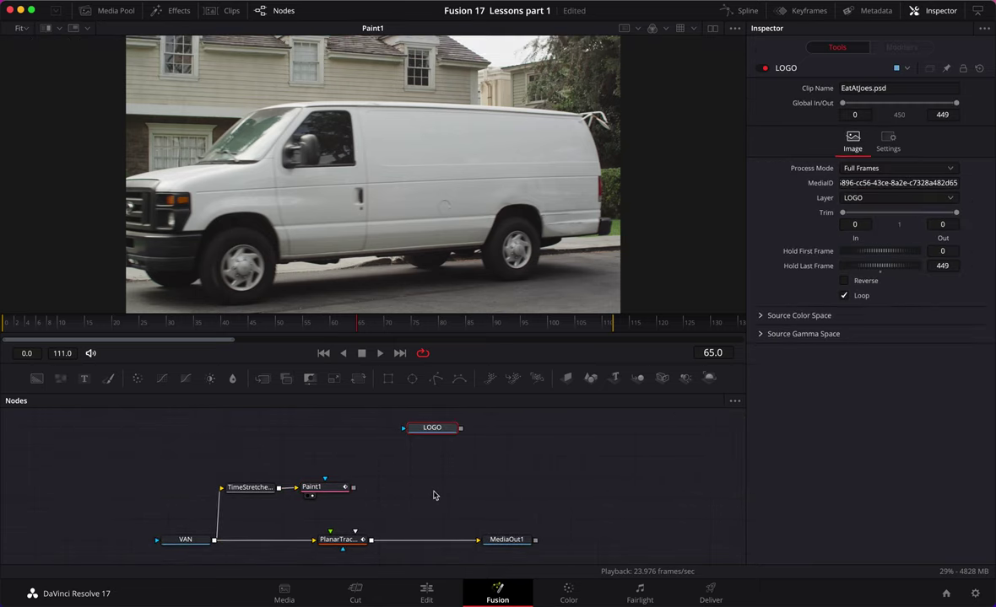
Add a Merge node beyond Paint1, connect Paint1 as its background, and show the merge in the viewer
{"action": "left_click_drag", "start_coordinate": [286, 378], "coordinate": [441, 485]}
{"action": "left_click_drag", "start_coordinate": [352, 486], "coordinate": [409, 489]}
{"action": "left_click_drag", "start_coordinate": [427, 429], "coordinate": [397, 432]}
{"action": "left_click", "coordinate": [422, 491]}
{"action": "key", "text": "1"}
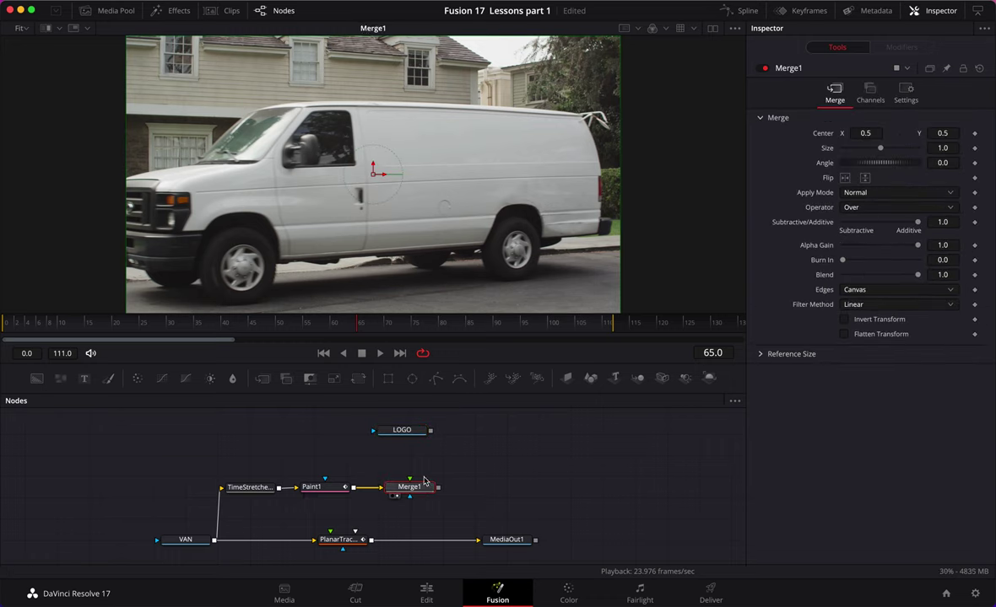
Connect LOGO to the foreground input of Merge1 and align it directly above the merge
{"action": "left_click", "coordinate": [415, 432]}
{"action": "left_click_drag", "start_coordinate": [433, 430], "coordinate": [410, 486]}
{"action": "left_click_drag", "start_coordinate": [413, 433], "coordinate": [419, 426]}
{"action": "scroll", "coordinate": [472, 487], "scroll_direction": "up", "scroll_amount": 2}
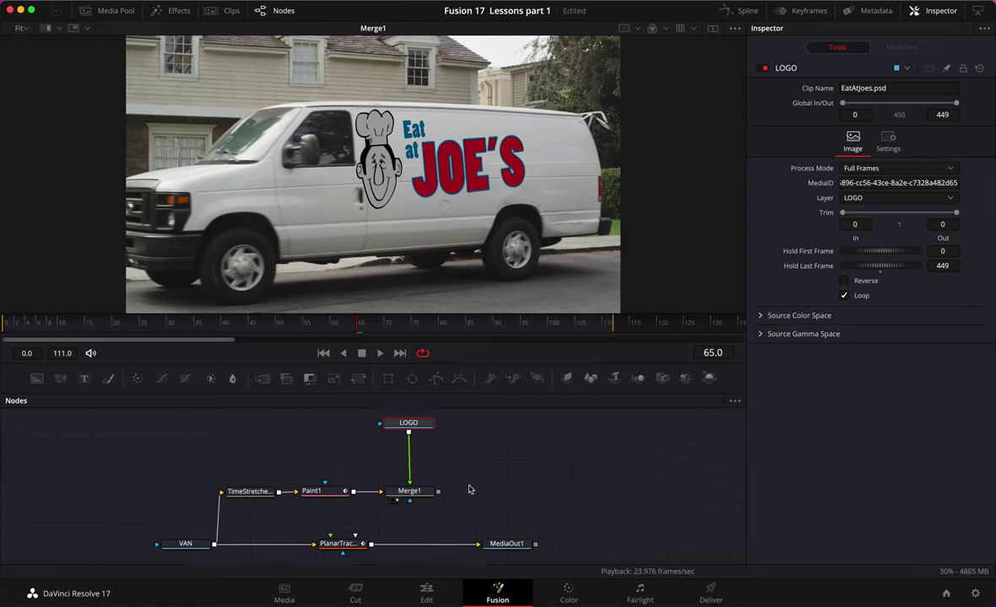
Move VAN, PlanarTracker1 and MediaOut1 together closer to the paint branch, and raise LOGO further above Merge1
{"action": "left_click_drag", "start_coordinate": [578, 539], "coordinate": [172, 557]}
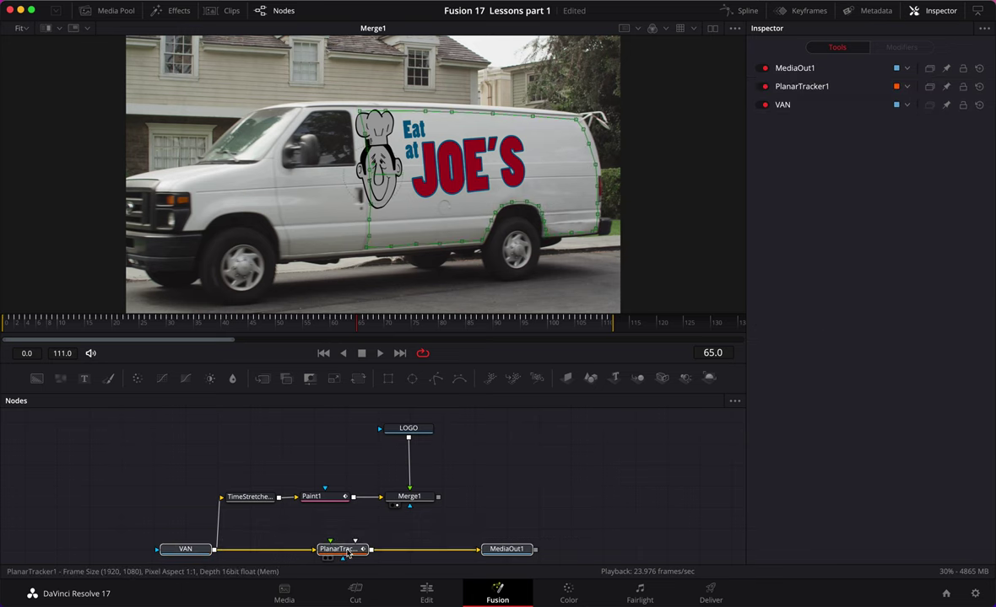
{"action": "left_click_drag", "start_coordinate": [337, 550], "coordinate": [339, 532]}
{"action": "scroll", "coordinate": [455, 522], "scroll_direction": "up", "scroll_amount": 3}
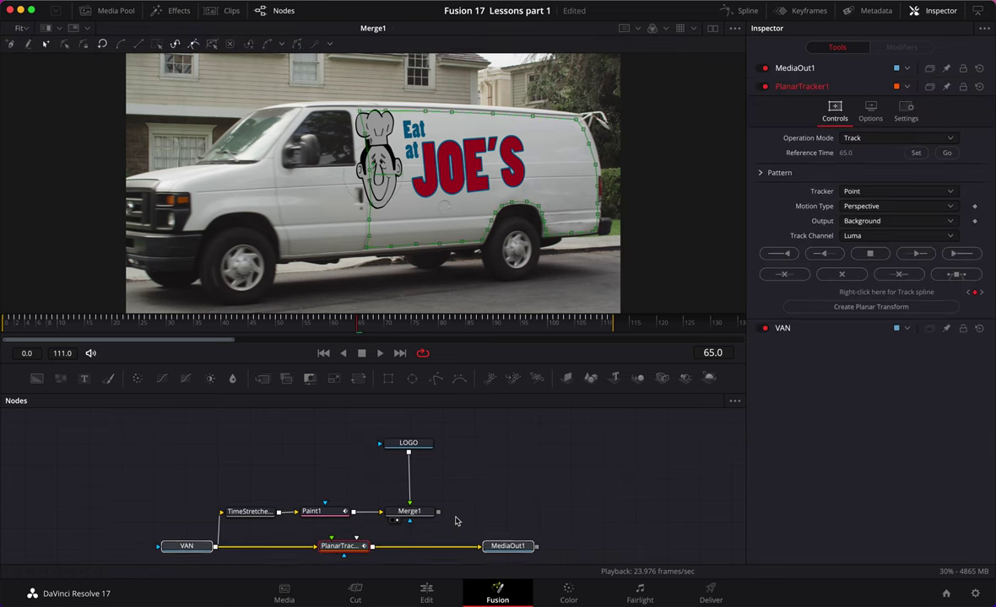
{"action": "left_click_drag", "start_coordinate": [425, 446], "coordinate": [426, 422]}
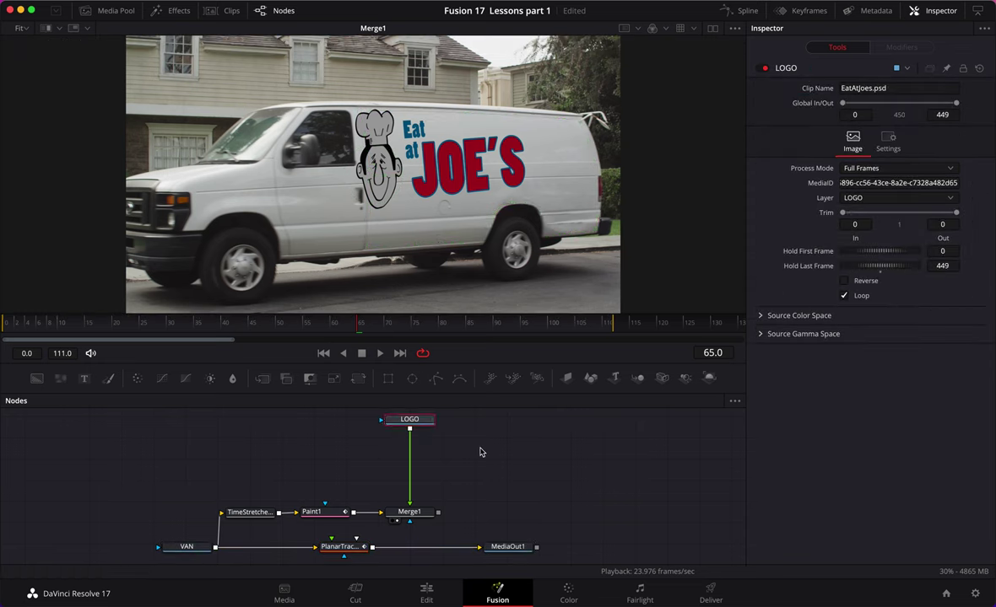
Set Merge1's apply mode to Soft Light and check the logo on the van up close
{"action": "left_click", "coordinate": [422, 511]}
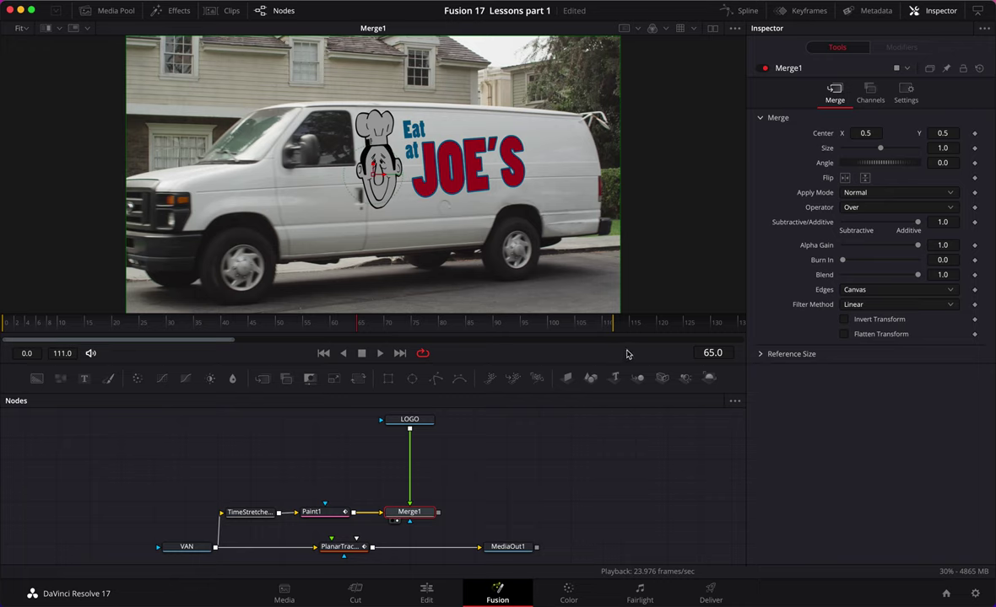
{"action": "left_click", "coordinate": [865, 193]}
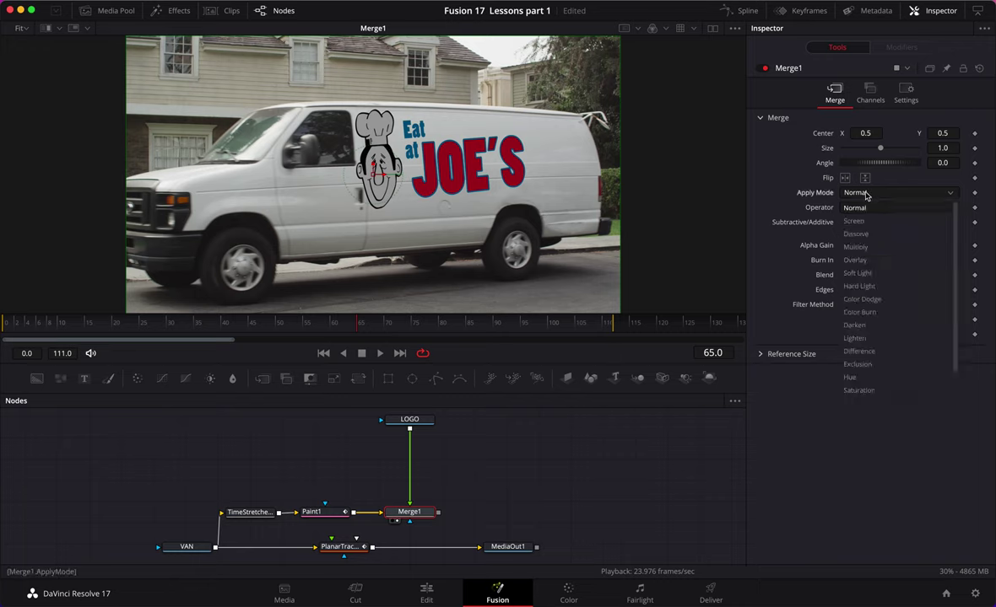
{"action": "left_click", "coordinate": [857, 273]}
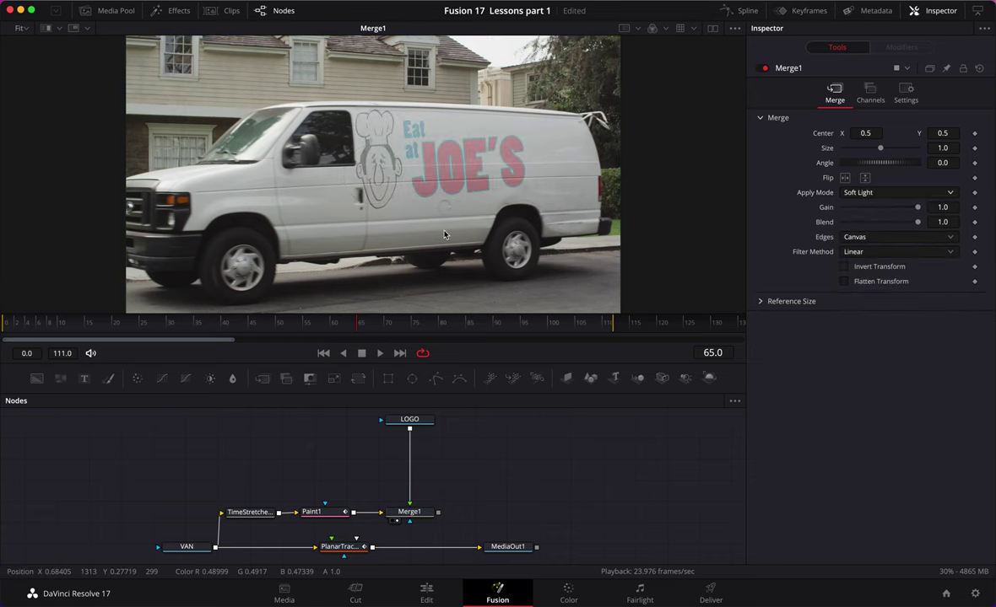
{"action": "scroll", "coordinate": [407, 231], "scroll_direction": "up", "scroll_amount": 5}
{"action": "scroll", "coordinate": [409, 230], "scroll_direction": "down", "scroll_amount": 5}
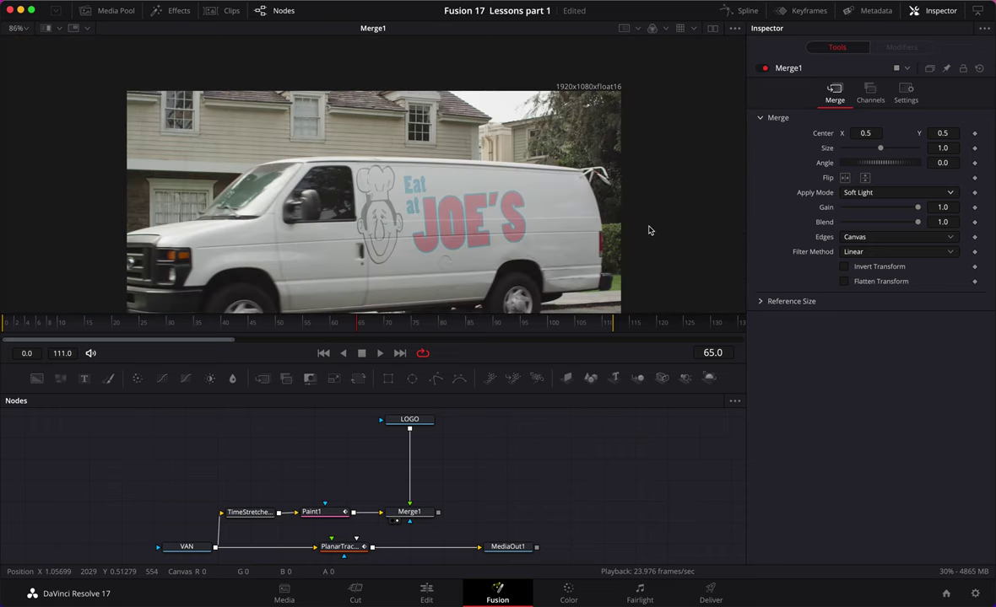
{"action": "key", "text": "ctrl+f"}
Insert a BrightnessContrast node between LOGO and Merge1
{"action": "left_click", "coordinate": [415, 513]}
{"action": "left_click", "coordinate": [428, 432]}
{"action": "left_click", "coordinate": [422, 422]}
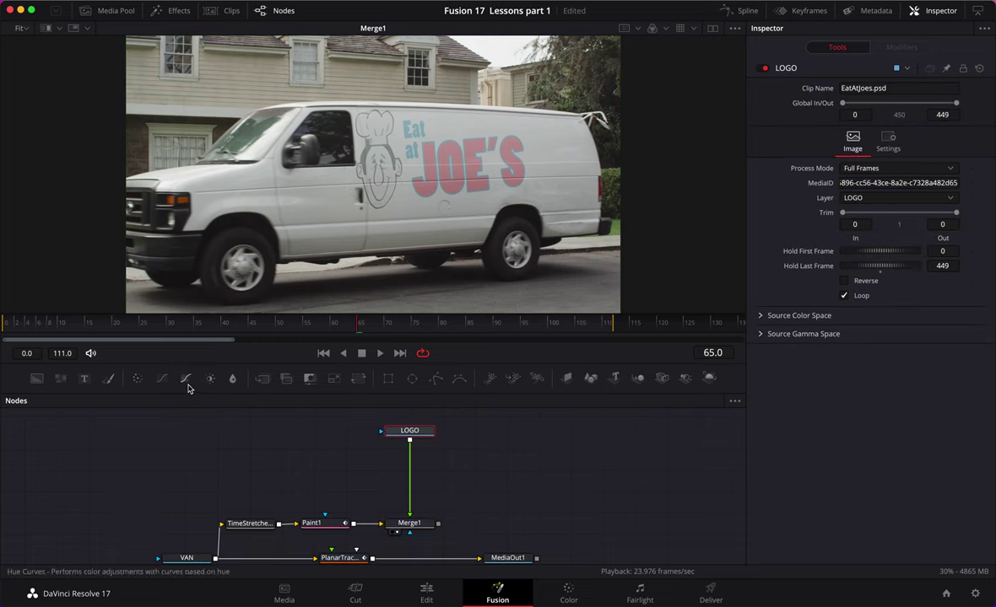
{"action": "left_click", "coordinate": [213, 378]}
{"action": "scroll", "coordinate": [445, 437], "scroll_direction": "down", "scroll_amount": 2}
{"action": "scroll", "coordinate": [448, 441], "scroll_direction": "up", "scroll_amount": 2}
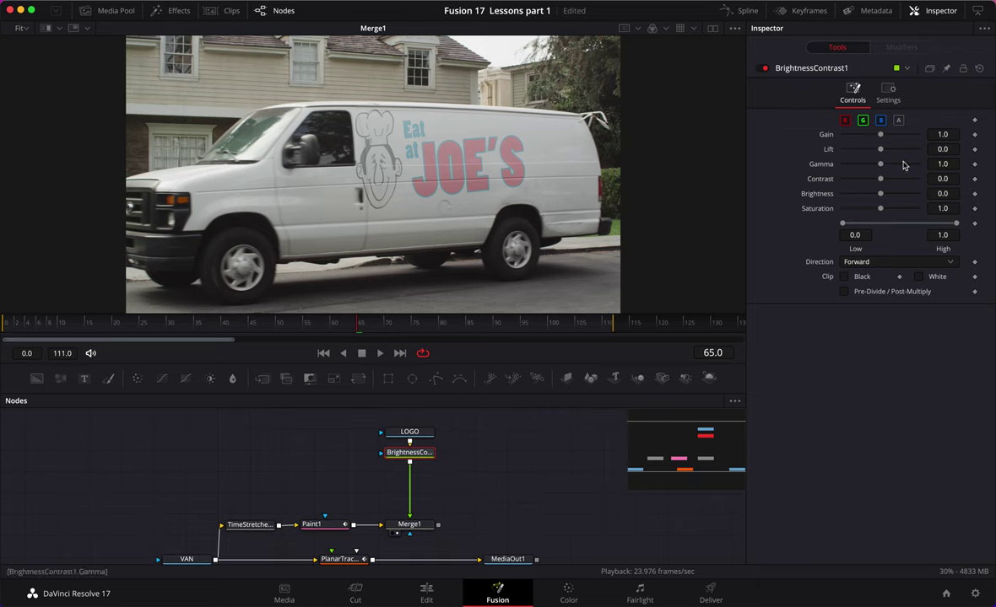
Try BrightnessContrast1's gamma at 0.0, return it to 1.0, and set the lift to -1.0
{"action": "left_click_drag", "start_coordinate": [880, 164], "coordinate": [770, 167]}
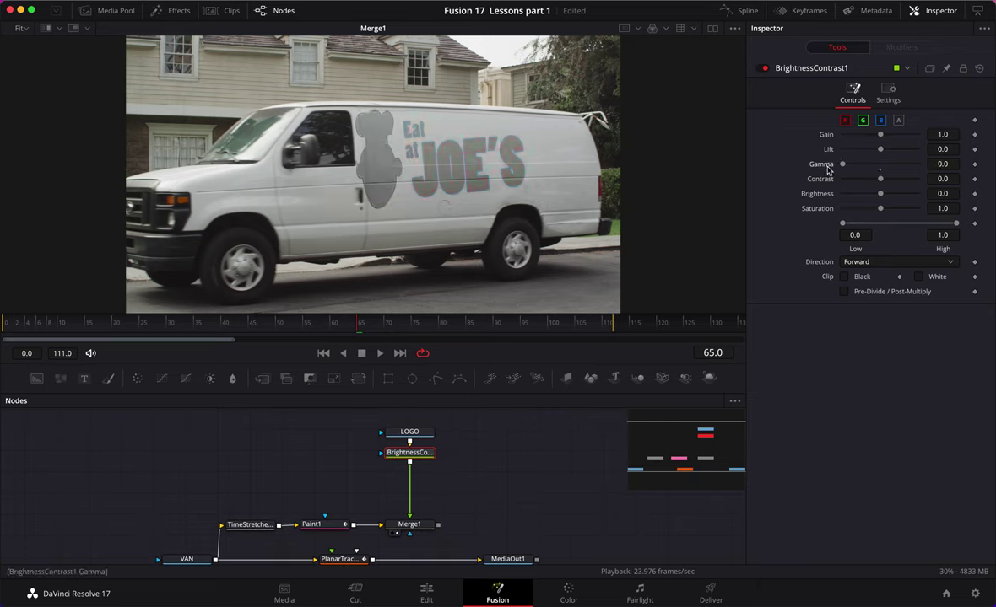
{"action": "left_click_drag", "start_coordinate": [843, 164], "coordinate": [880, 165]}
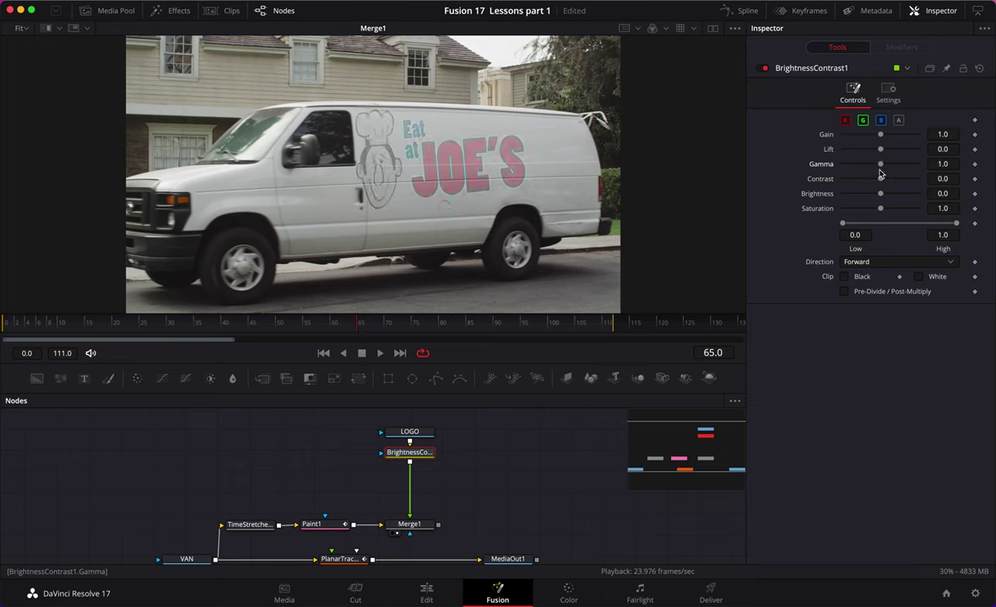
{"action": "left_click_drag", "start_coordinate": [881, 150], "coordinate": [762, 151]}
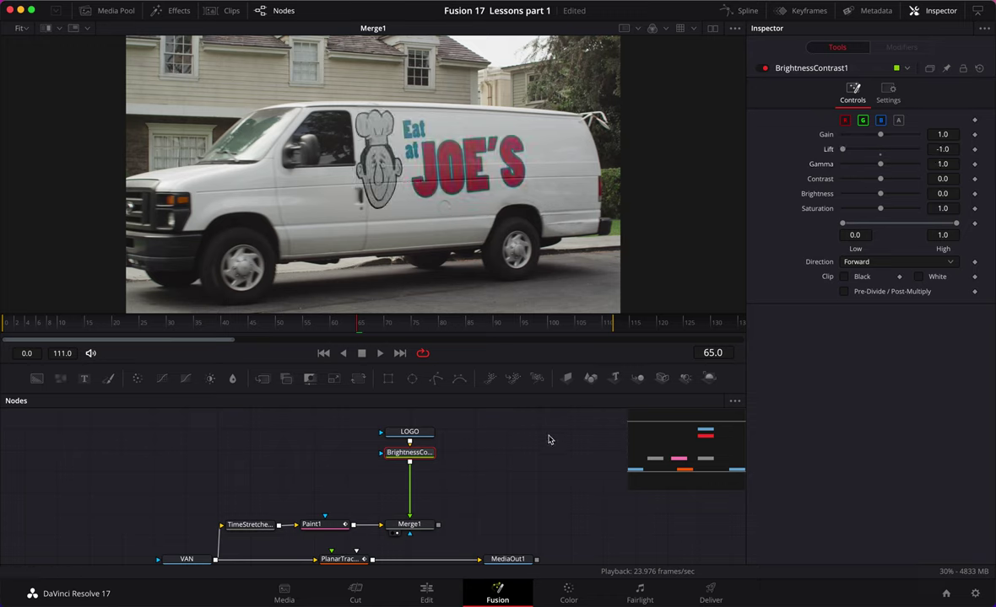
{"action": "left_click", "coordinate": [489, 466]}
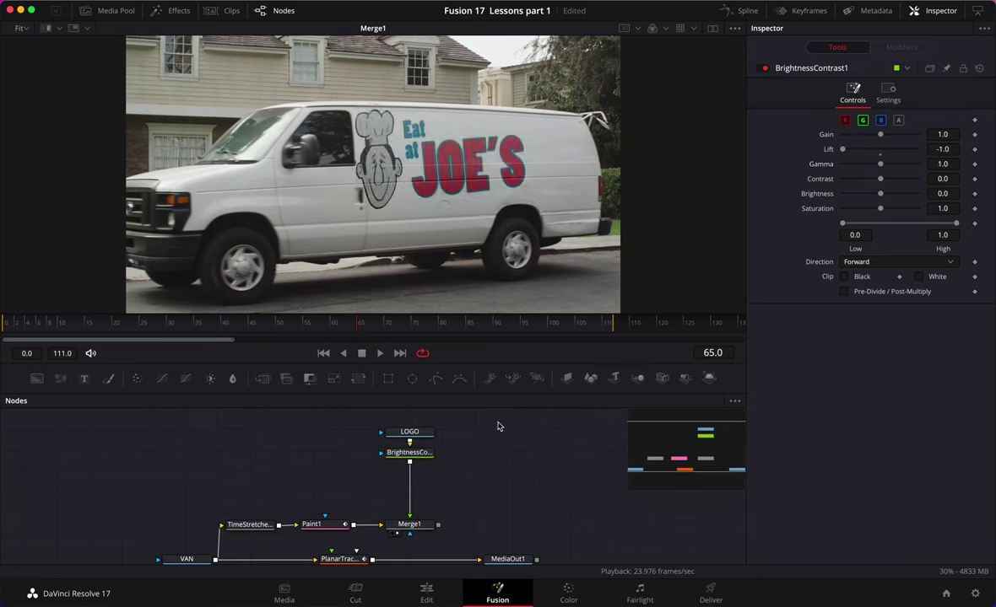
Enable Pre-Divide / Post-Multiply on BrightnessContrast1 to confine the correction to the logo
{"action": "scroll", "coordinate": [364, 217], "scroll_direction": "up", "scroll_amount": 5}
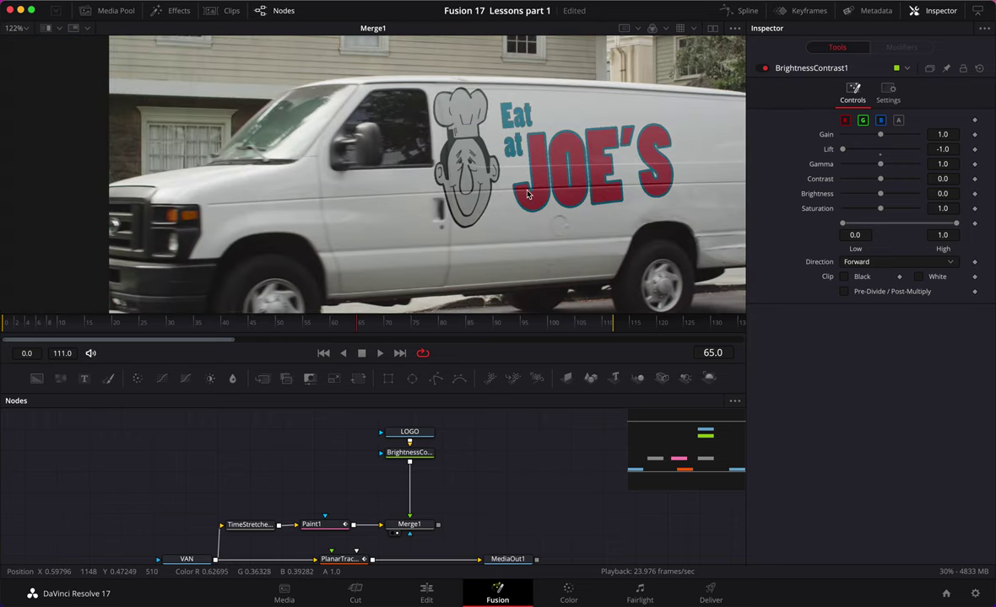
{"action": "scroll", "coordinate": [525, 195], "scroll_direction": "down", "scroll_amount": 2}
{"action": "scroll", "coordinate": [526, 195], "scroll_direction": "down", "scroll_amount": 2}
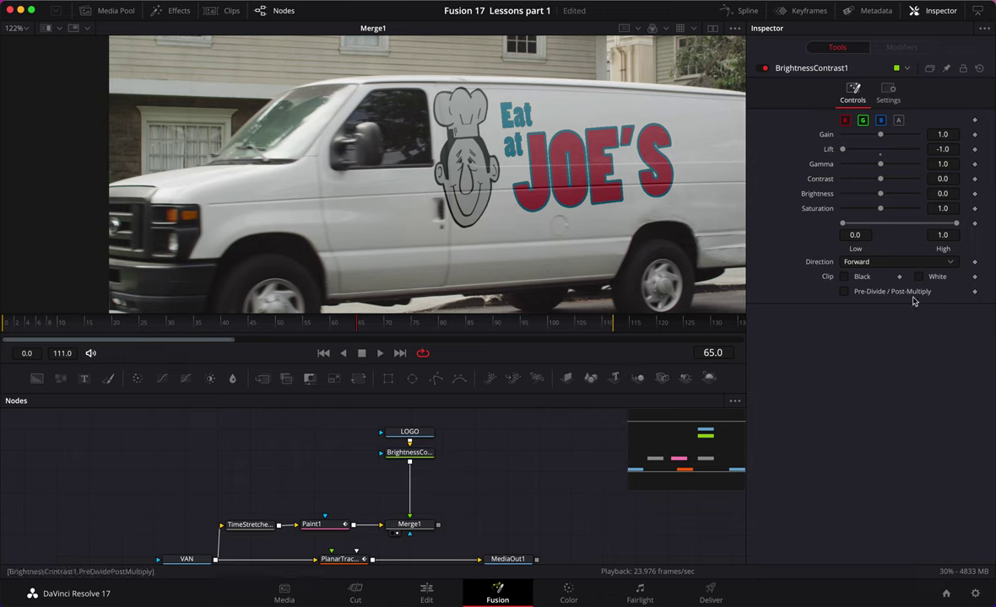
{"action": "left_click", "coordinate": [845, 294]}
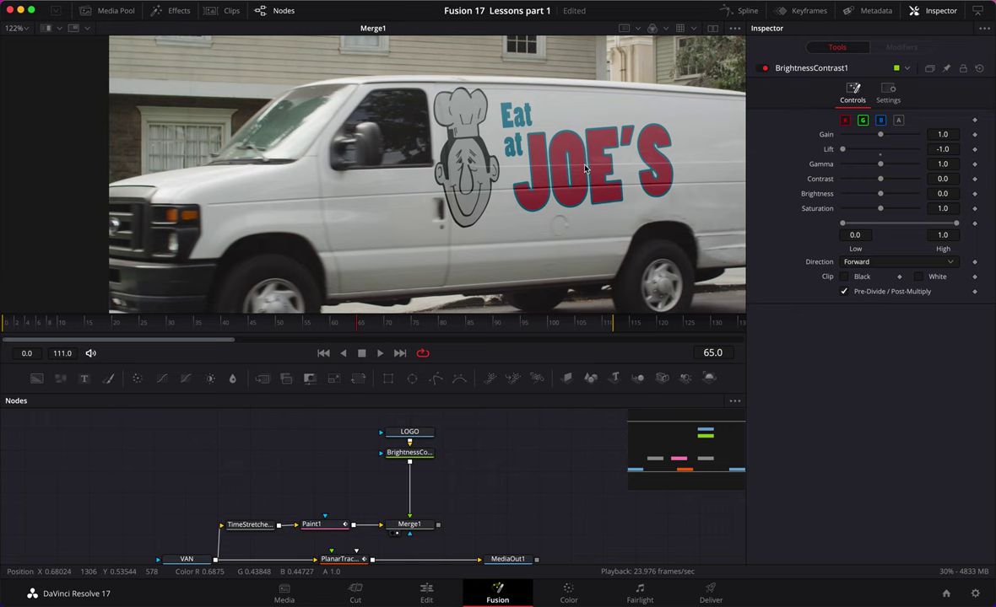
Inspect the logo's edges up close, and move LOGO and BrightnessContrast1 together closer to Merge1
{"action": "scroll", "coordinate": [585, 169], "scroll_direction": "up", "scroll_amount": 8}
{"action": "scroll", "coordinate": [585, 168], "scroll_direction": "down", "scroll_amount": 8}
{"action": "scroll", "coordinate": [585, 169], "scroll_direction": "up", "scroll_amount": 4}
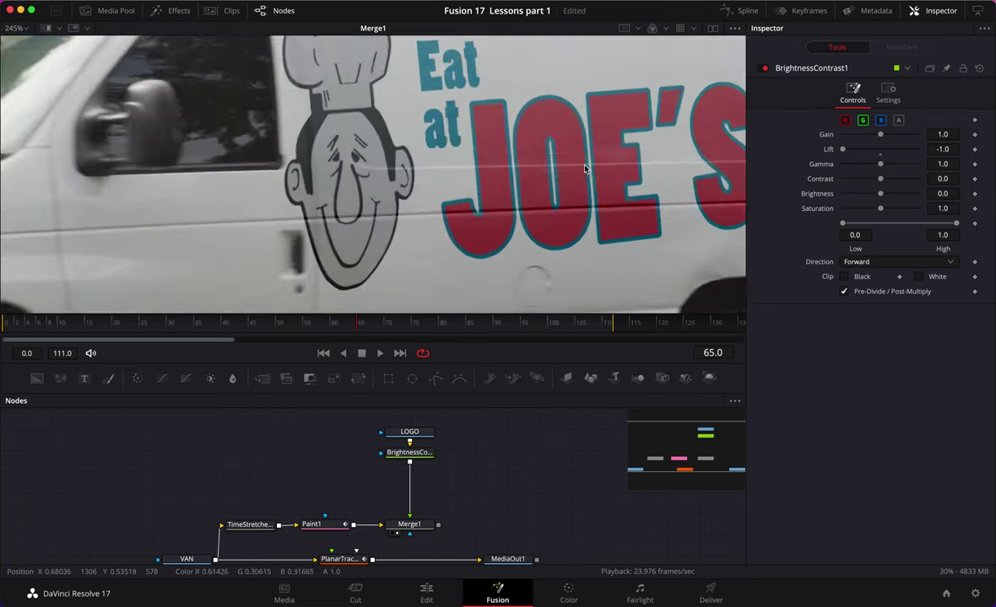
{"action": "scroll", "coordinate": [585, 169], "scroll_direction": "down", "scroll_amount": 1}
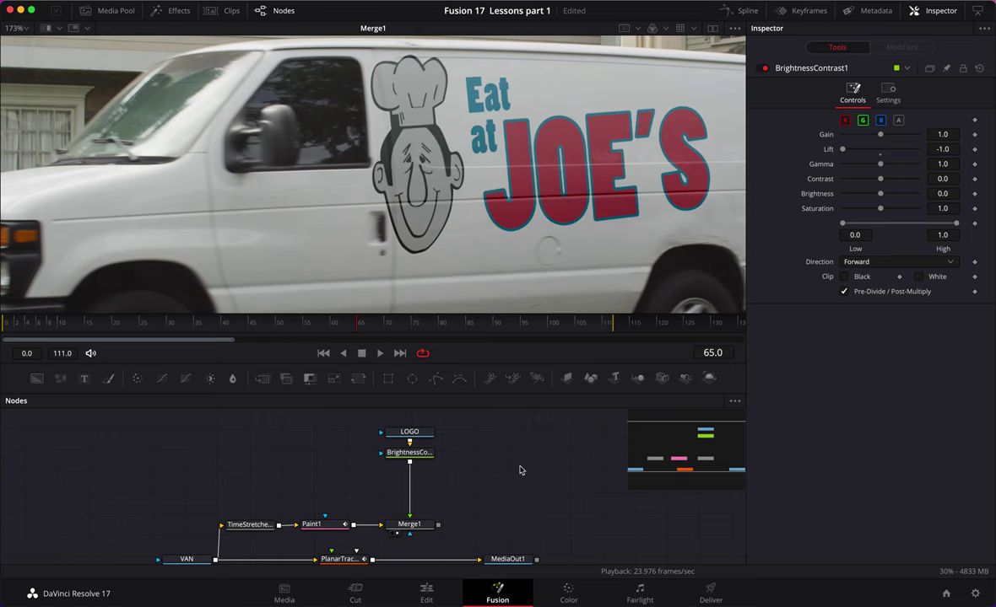
{"action": "key", "text": "ctrl+f"}
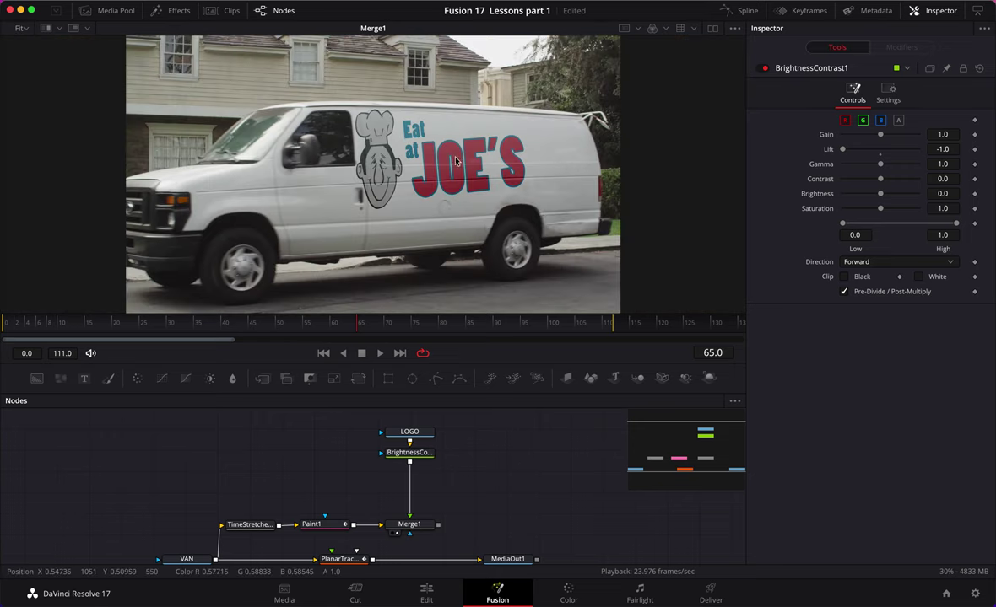
{"action": "left_click_drag", "start_coordinate": [403, 385], "coordinate": [411, 449]}
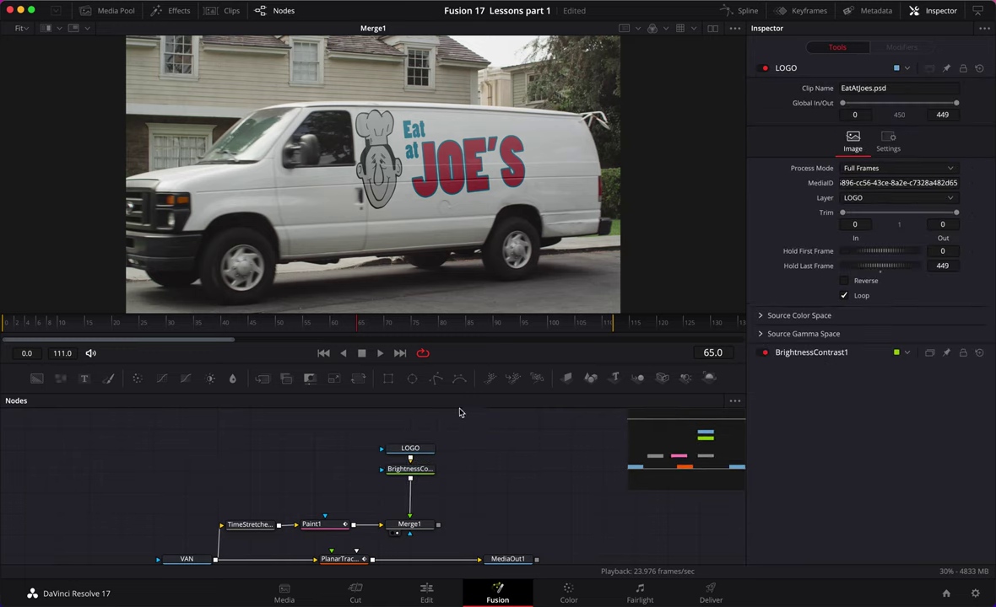
Insert a Corner Positioner node between BrightnessContrast1 and Merge1
{"action": "left_click", "coordinate": [422, 470]}
{"action": "key", "text": "shift+space"}
{"action": "type", "text": "corn"}
{"action": "key", "text": "Return"}
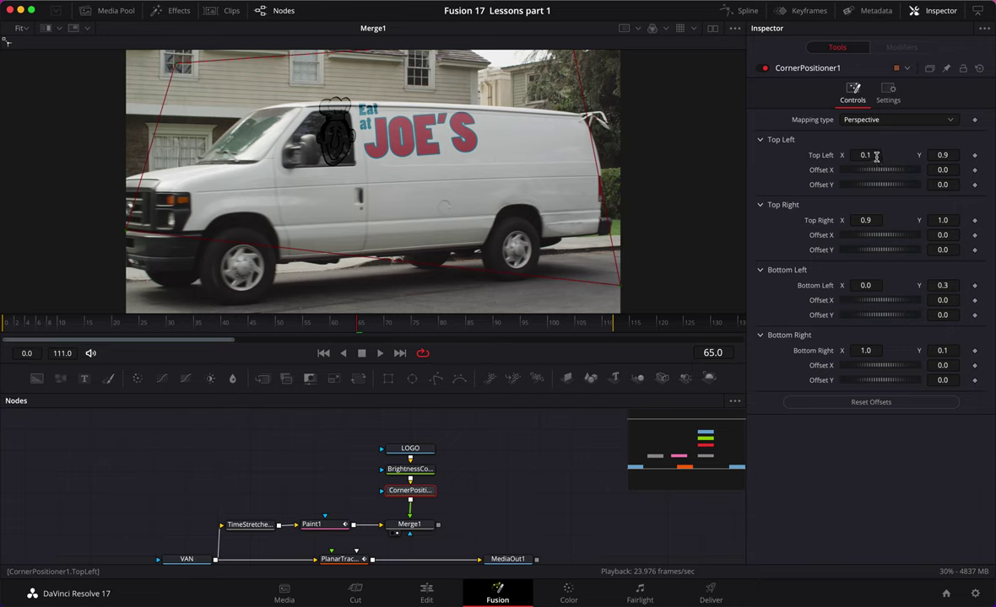
Set CornerPositioner1's Top Left corner to X 0.0, Y 1.0 and its Top Right X to 1.0
{"action": "left_click", "coordinate": [876, 155]}
{"action": "key", "text": "Tab"}
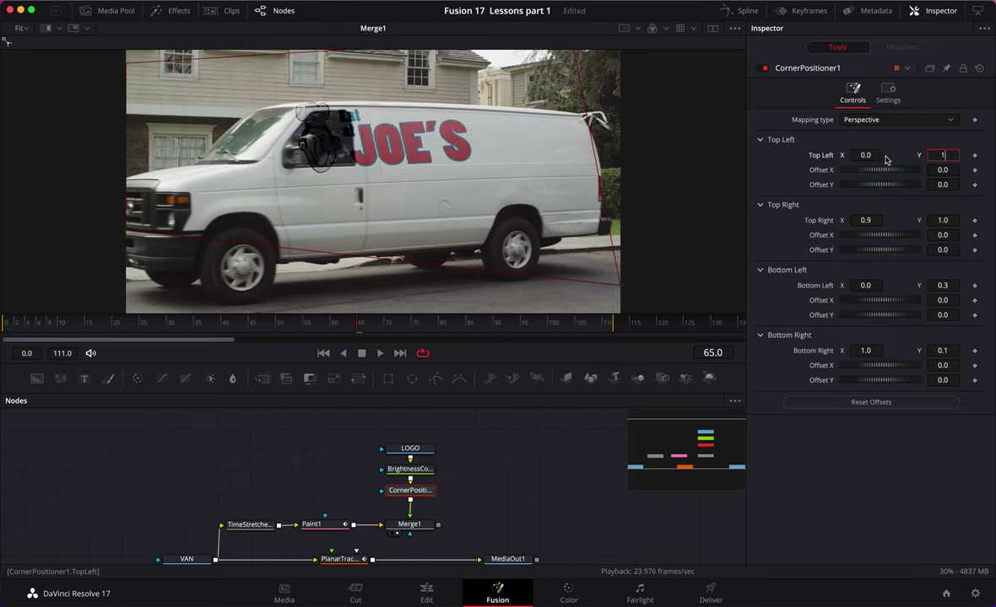
{"action": "key", "text": "Tab"}
{"action": "left_click", "coordinate": [898, 473]}
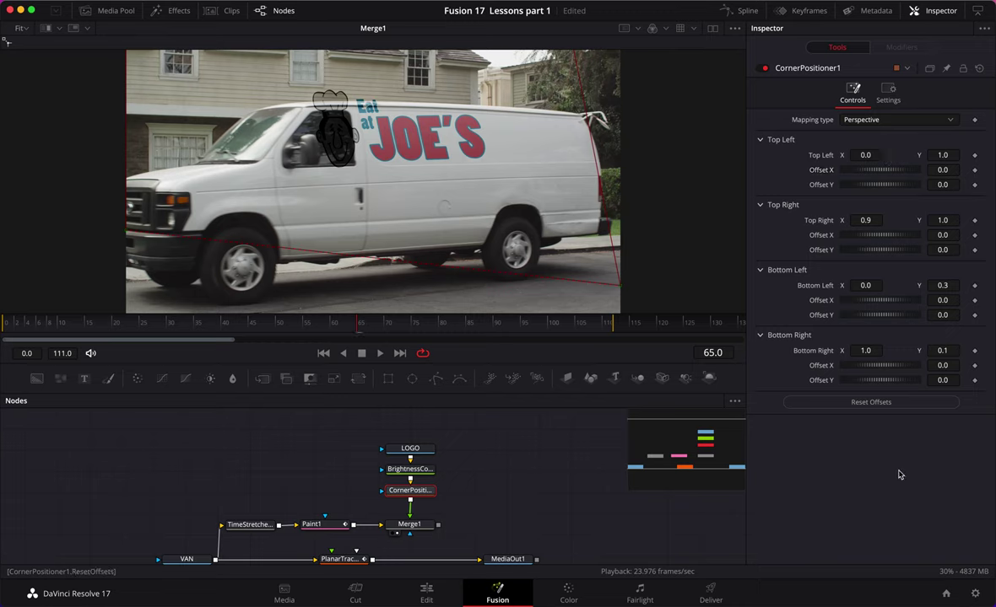
{"action": "left_click", "coordinate": [879, 220]}
{"action": "type", "text": "1"}
{"action": "key", "text": "Return"}
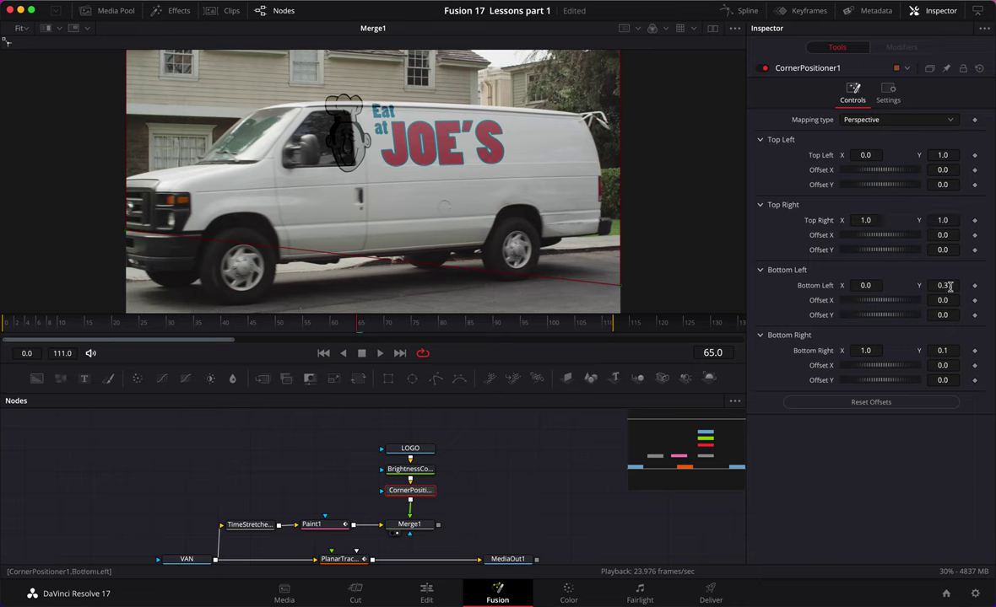
Set the Y value of both the Bottom Right and Bottom Left corners to 0.0 on CornerPositioner1
{"action": "left_click", "coordinate": [945, 351]}
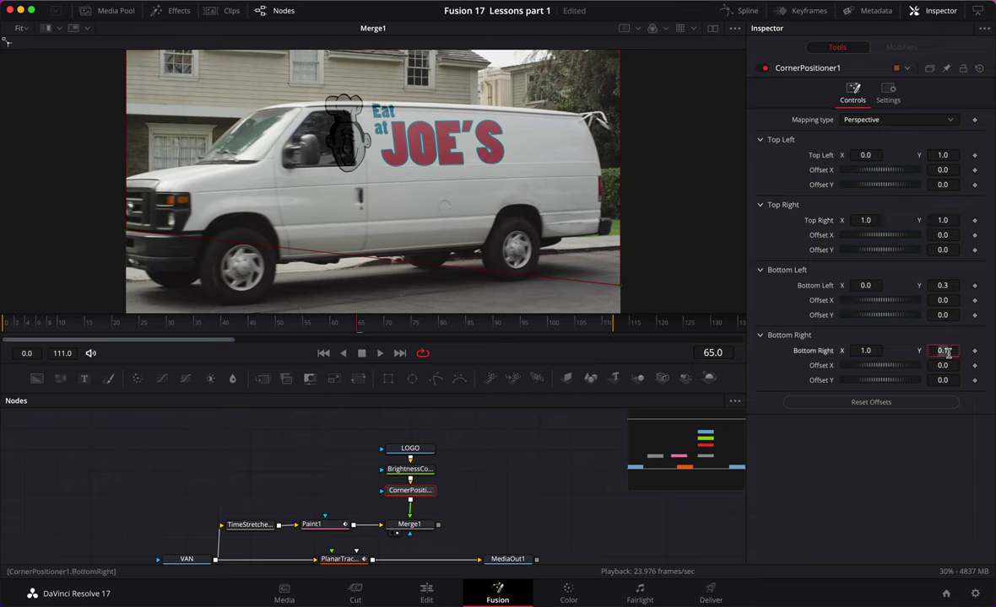
{"action": "type", "text": "0"}
{"action": "key", "text": "Tab"}
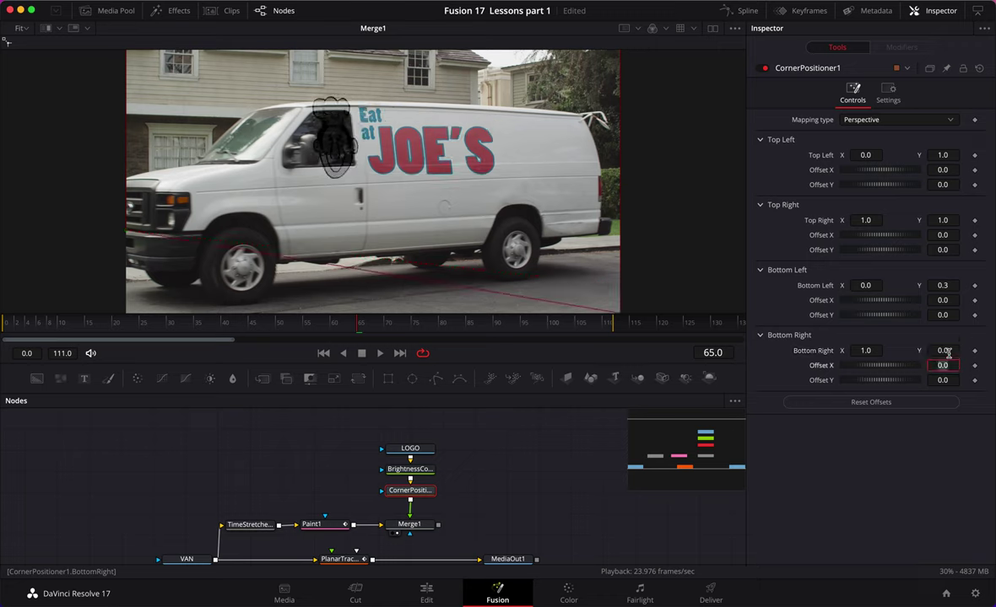
{"action": "left_click", "coordinate": [942, 285]}
{"action": "scroll", "coordinate": [945, 285], "scroll_direction": "down", "scroll_amount": 6}
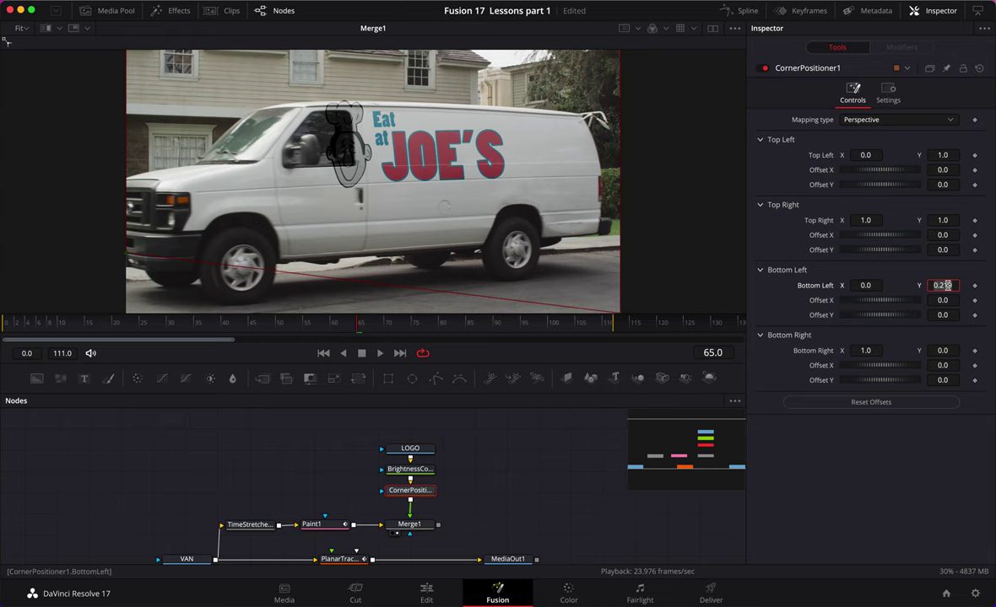
{"action": "type", "text": "0"}
{"action": "key", "text": "Tab"}
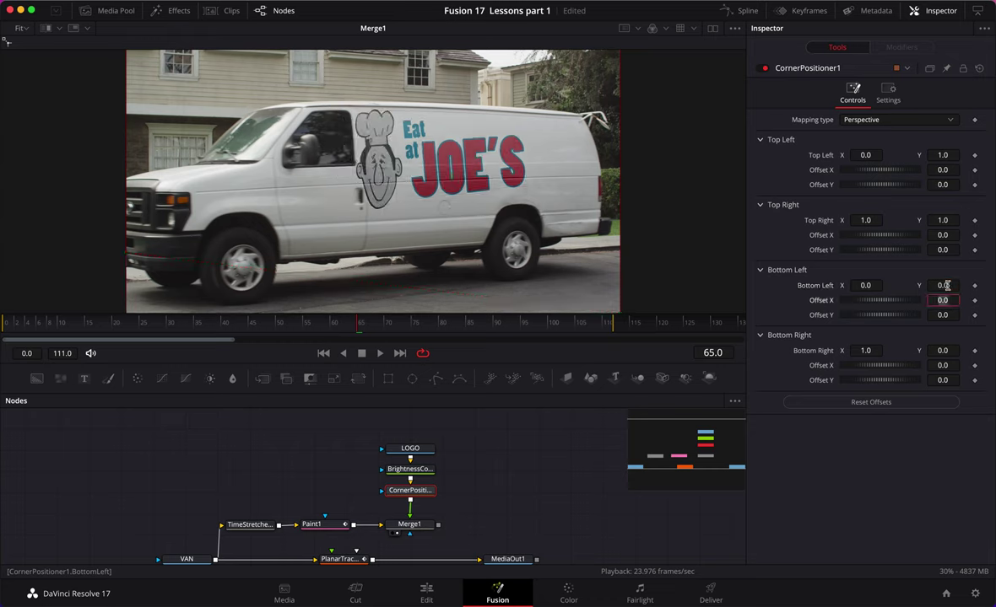
{"action": "left_click", "coordinate": [569, 478]}
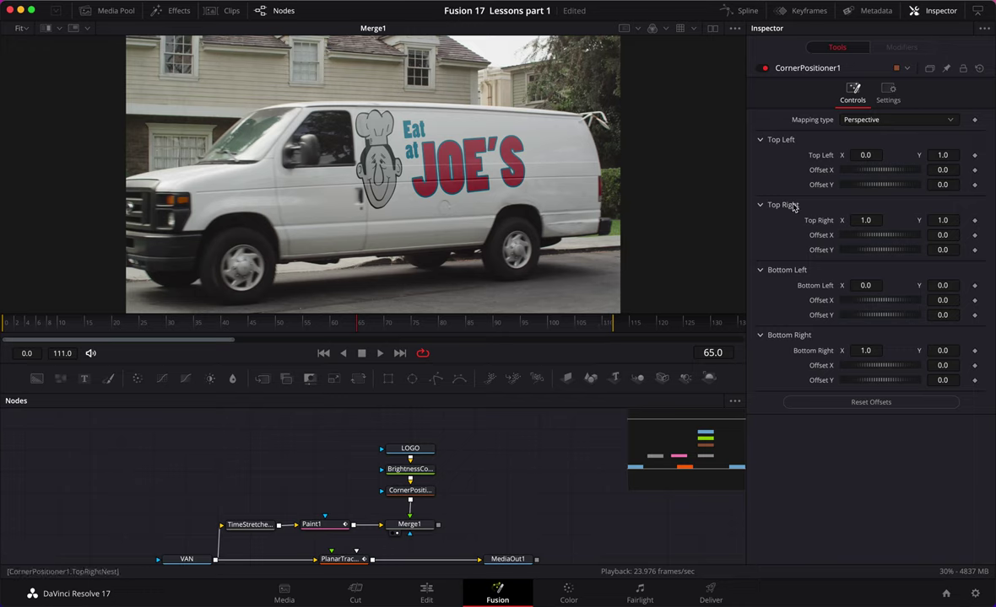
Set the X value of the Top Left and Bottom Left corners to 0.25 on CornerPositioner1
{"action": "left_click", "coordinate": [869, 154]}
{"action": "type", "text": "0.25"}
{"action": "key", "text": "Return"}
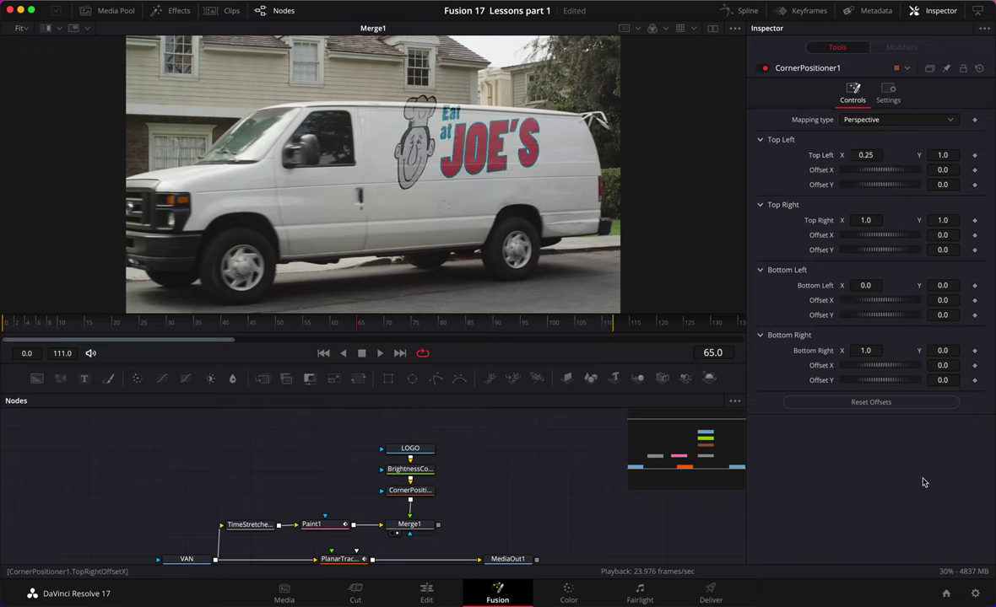
{"action": "left_click", "coordinate": [865, 285]}
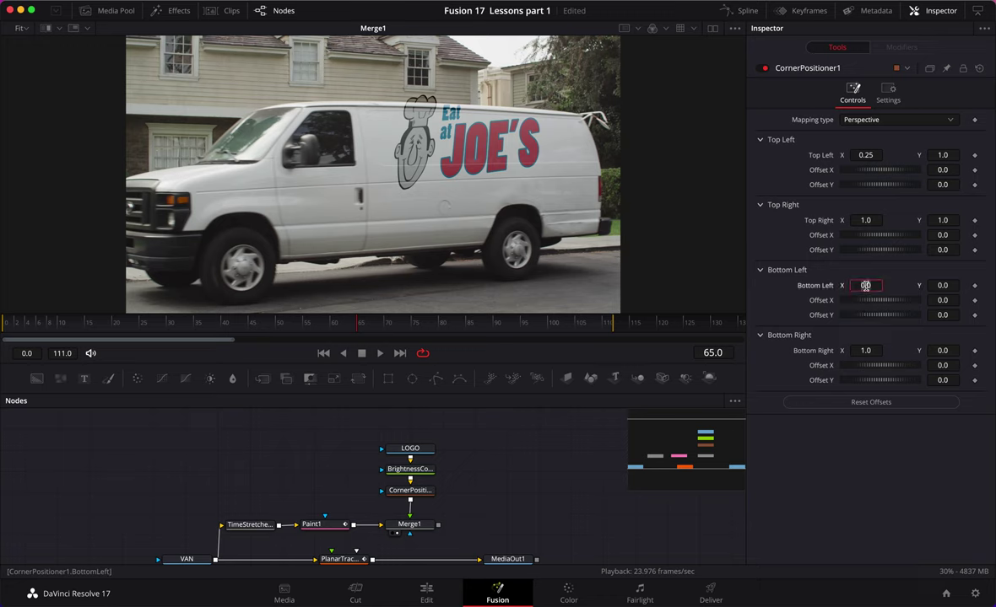
{"action": "type", "text": "0.25"}
{"action": "key", "text": "Tab"}
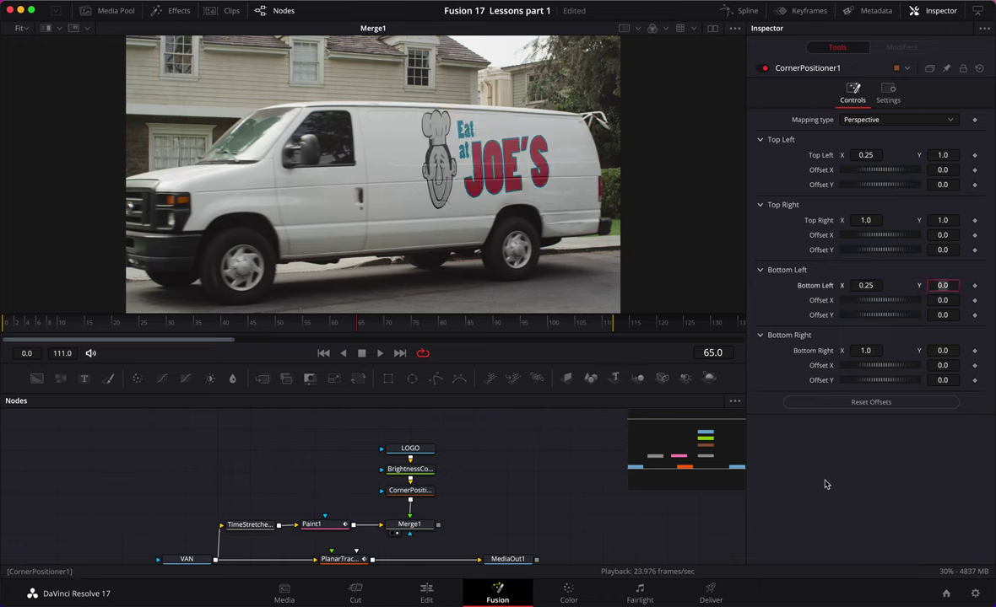
Set CornerPositioner1's Bottom Left Y to 0.1 and Top Left Y to 0.9 to add perspective to the logo
{"action": "key", "text": "Escape"}
{"action": "left_click_drag", "start_coordinate": [951, 287], "coordinate": [964, 287]}
{"action": "left_click", "coordinate": [950, 287]}
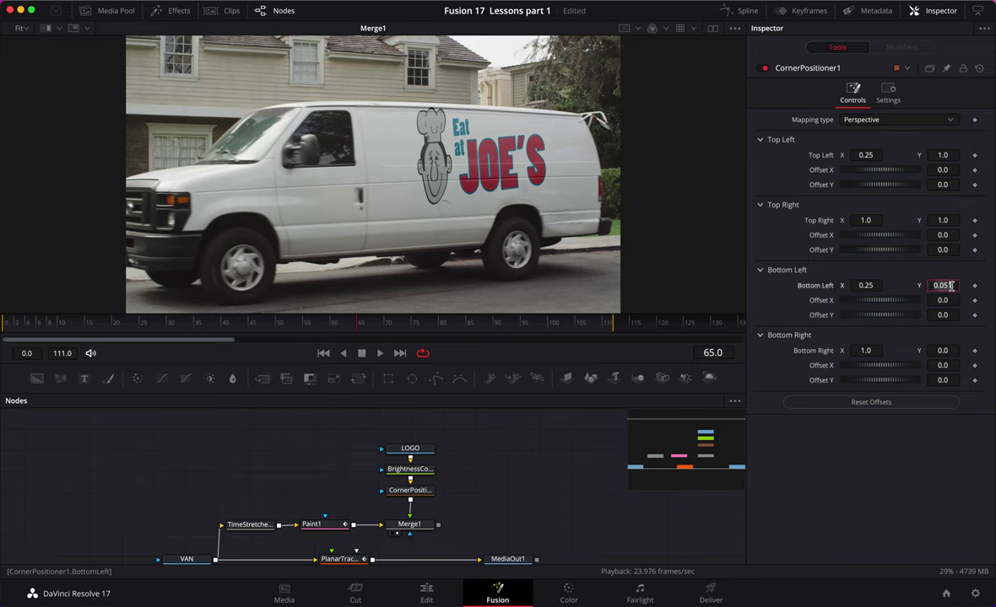
{"action": "type", "text": ".1"}
{"action": "key", "text": "Tab"}
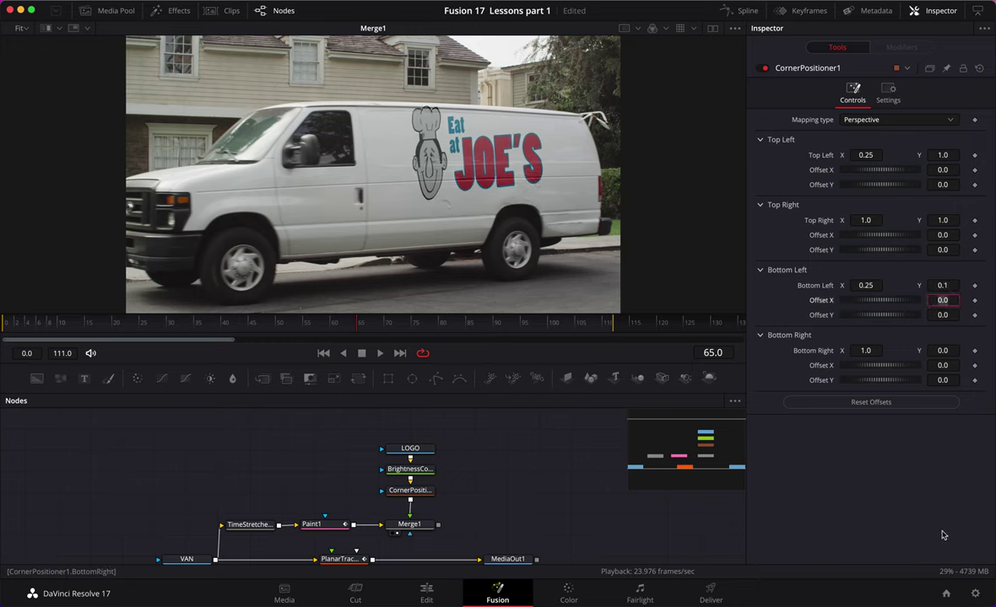
{"action": "left_click", "coordinate": [944, 155]}
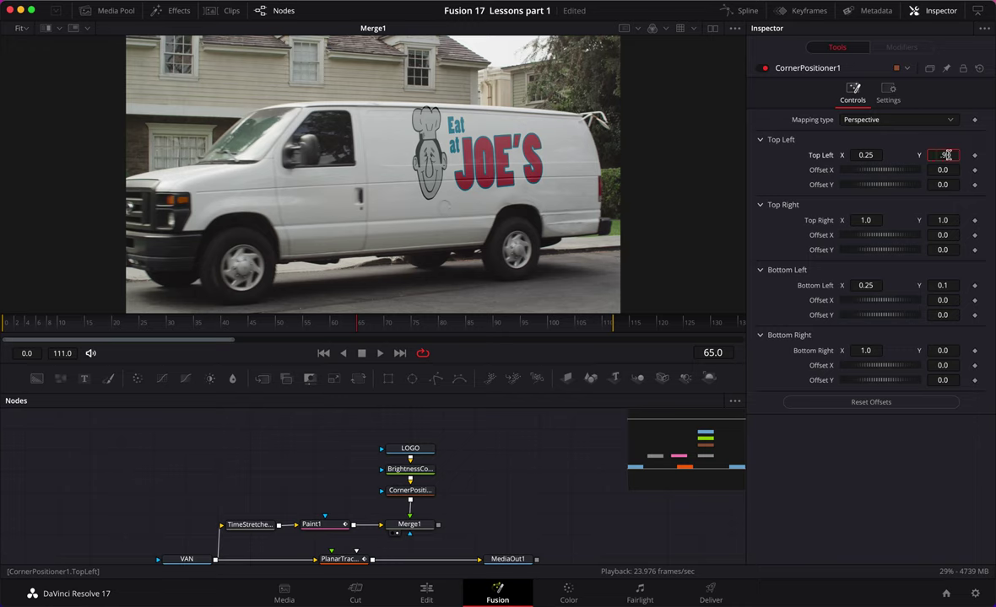
{"action": "key", "text": "Tab"}
{"action": "left_click", "coordinate": [919, 471]}
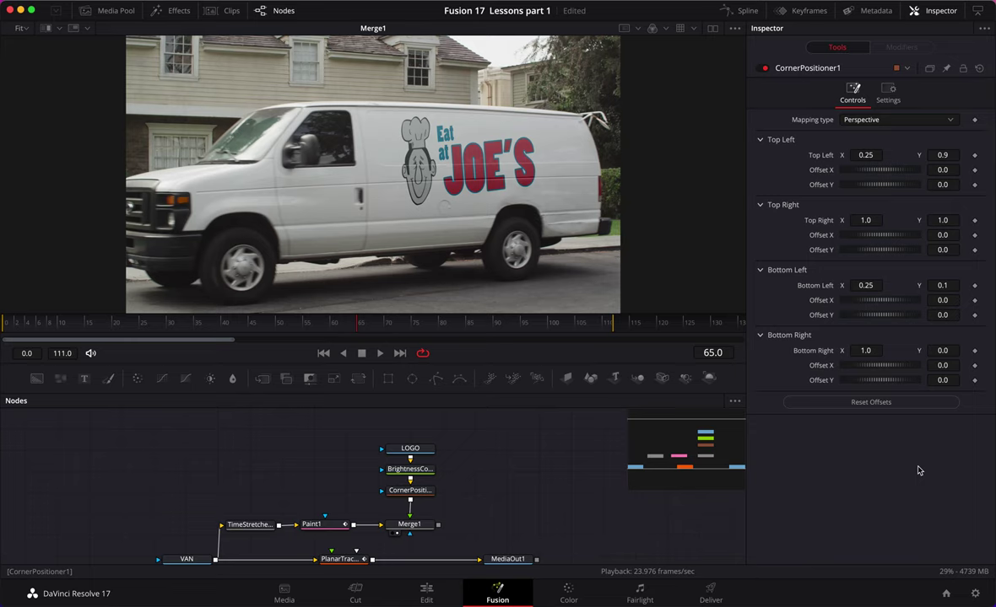
{"action": "left_click", "coordinate": [410, 490]}
{"action": "scroll", "coordinate": [411, 304], "scroll_direction": "down", "scroll_amount": 3}
{"action": "left_click", "coordinate": [526, 454]}
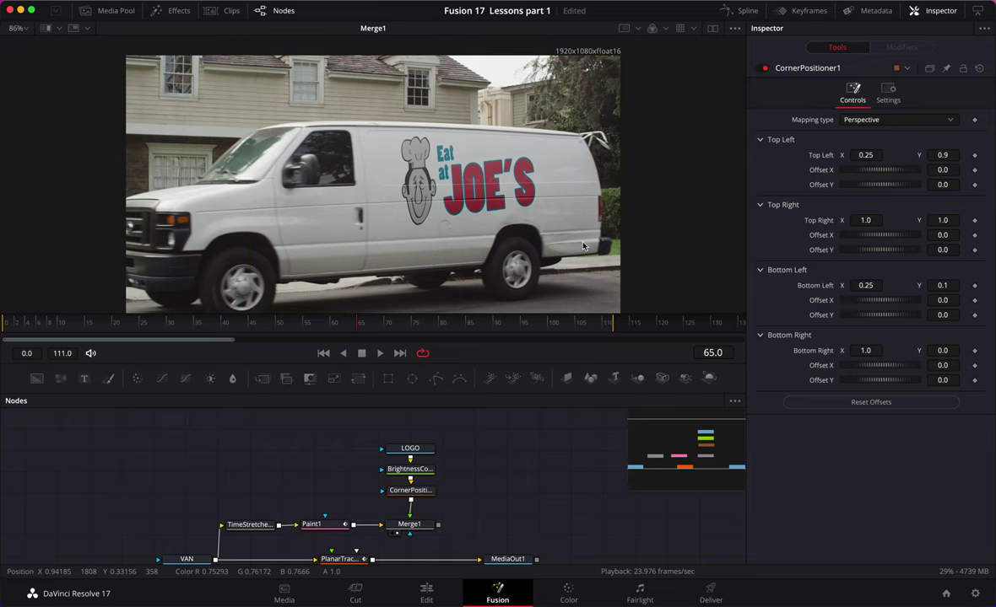
{"action": "key", "text": "ctrl+f"}
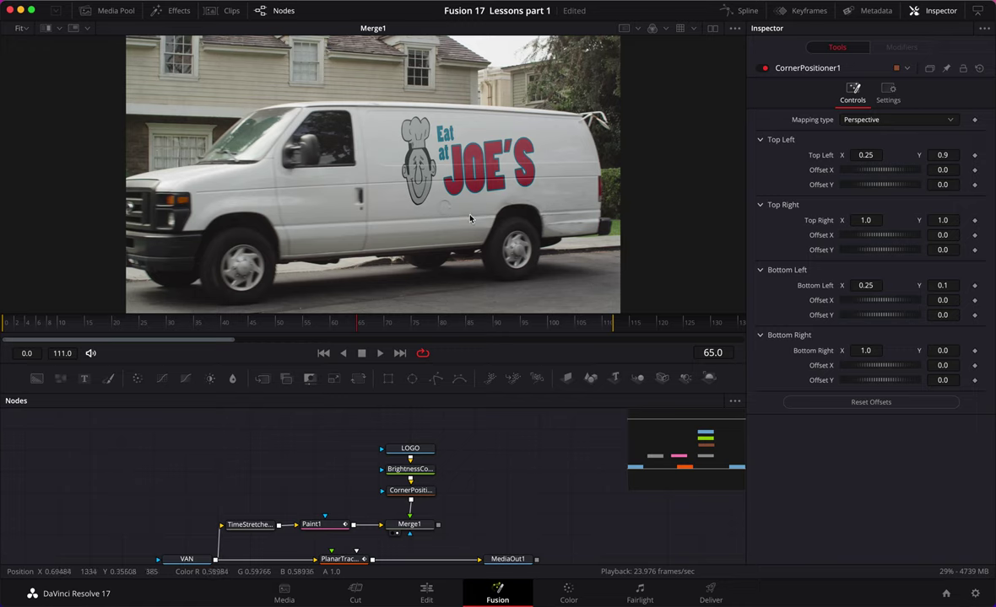
{"action": "scroll", "coordinate": [493, 463], "scroll_direction": "down", "scroll_amount": 2}
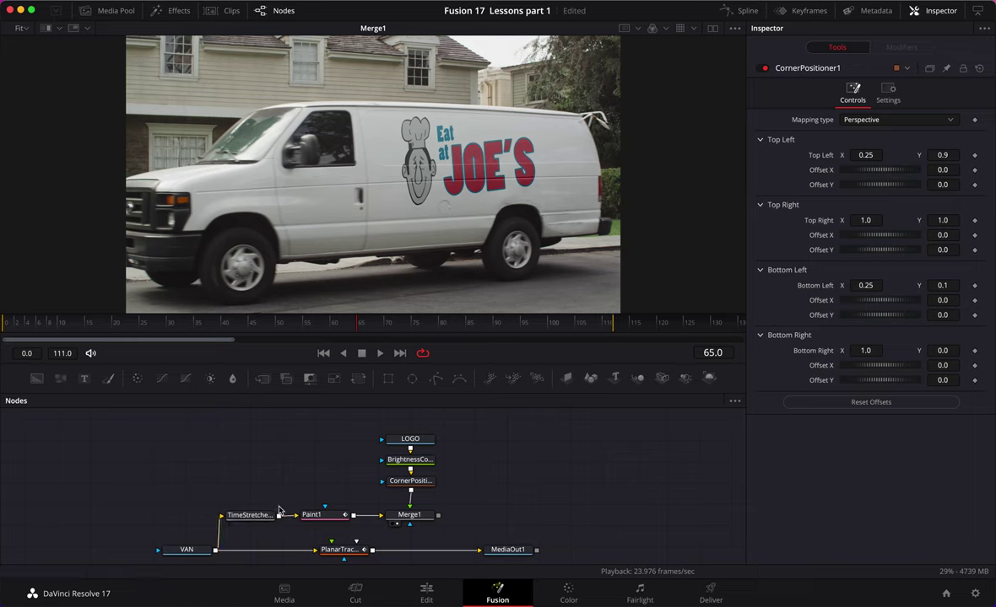
Compare the original van footage at MediaOut1 with the logo composite at Merge1 in the viewer
{"action": "left_click", "coordinate": [508, 550]}
{"action": "scroll", "coordinate": [523, 506], "scroll_direction": "down", "scroll_amount": 1}
{"action": "key", "text": "1"}
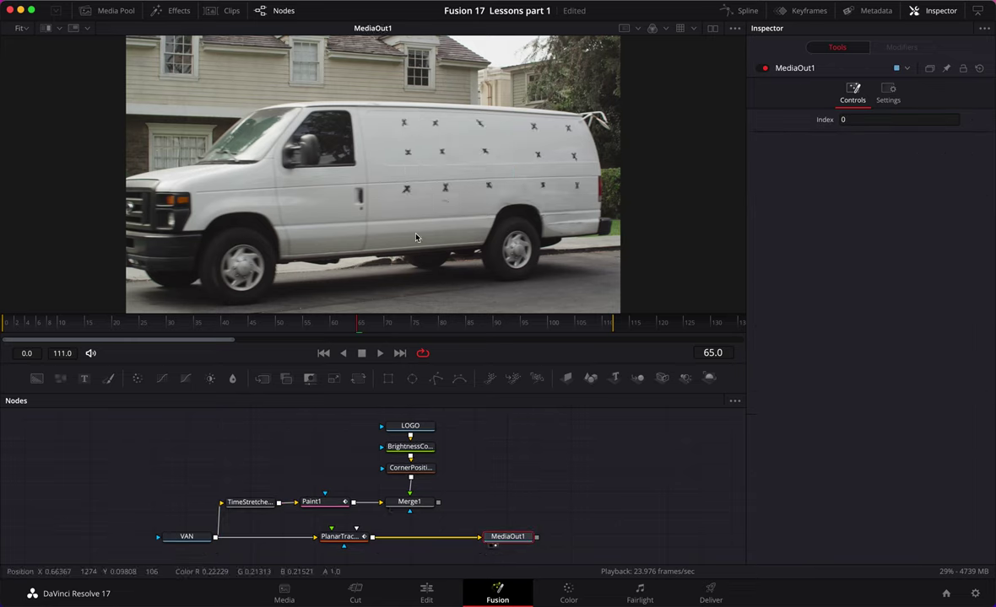
{"action": "left_click", "coordinate": [420, 502]}
{"action": "key", "text": "1"}
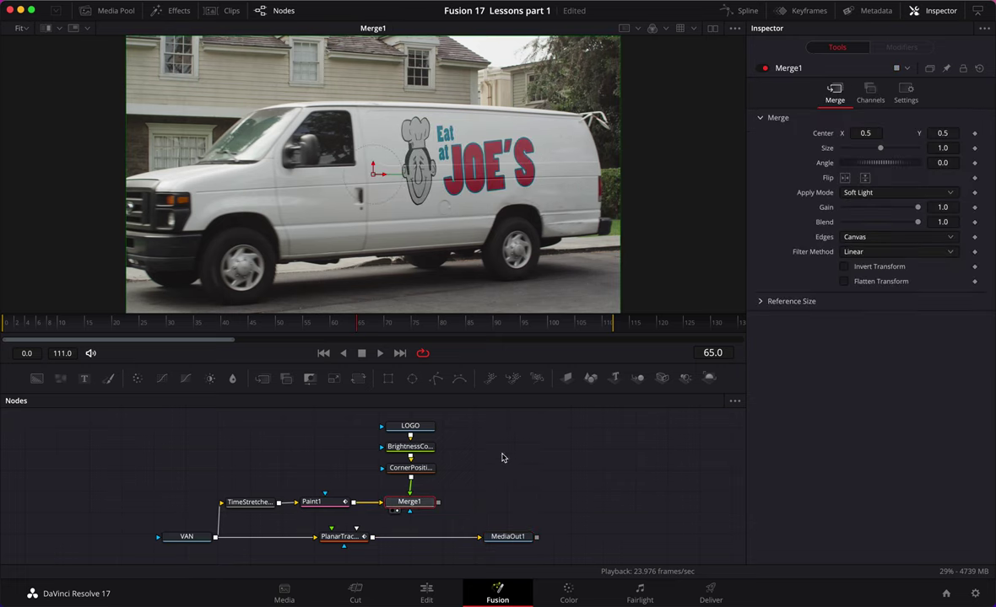
Add an unconnected Polygon mask node in the empty area beside the LOGO branch, above MediaOut1
{"action": "scroll", "coordinate": [509, 444], "scroll_direction": "up", "scroll_amount": 1}
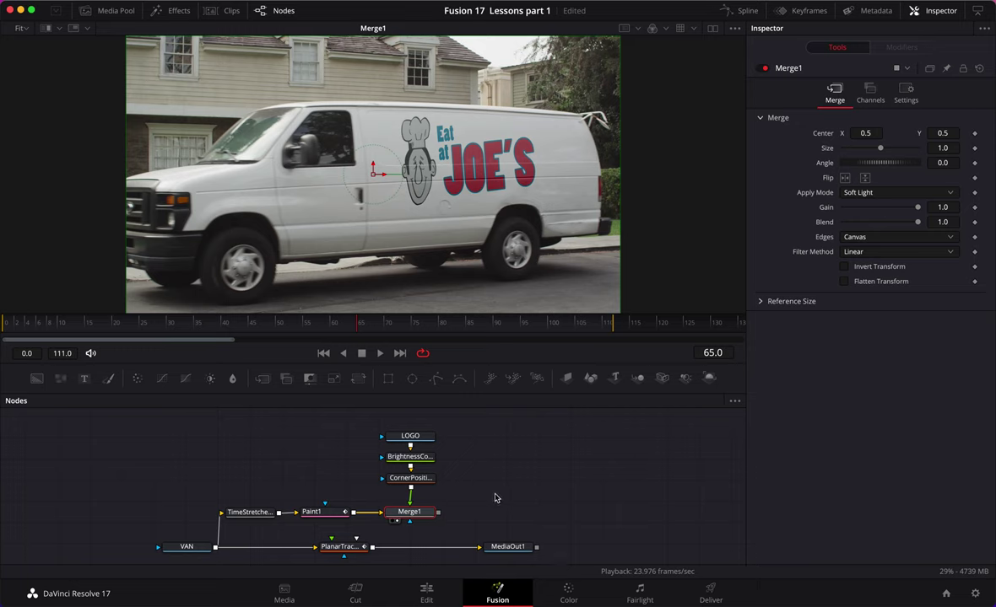
{"action": "mouse_move", "coordinate": [435, 378]}
{"action": "left_mouse_down"}
{"action": "mouse_move", "coordinate": [507, 437]}
{"action": "mouse_move", "coordinate": [523, 475]}
{"action": "left_mouse_up"}
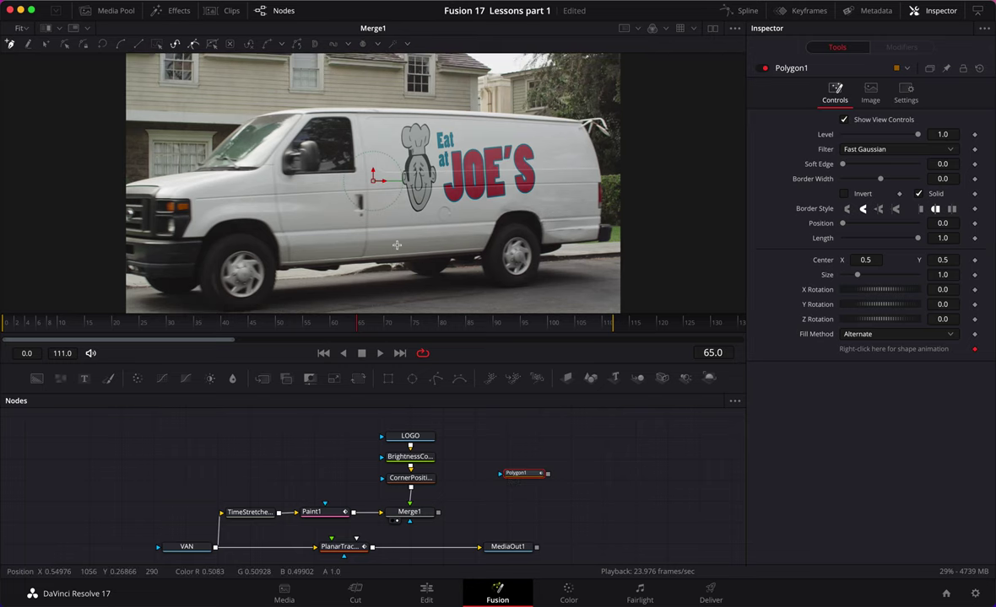
{"action": "scroll", "coordinate": [332, 225], "scroll_direction": "up", "scroll_amount": 3}
{"action": "scroll", "coordinate": [414, 223], "scroll_direction": "down", "scroll_amount": 3}
{"action": "scroll", "coordinate": [413, 223], "scroll_direction": "up", "scroll_amount": 2}
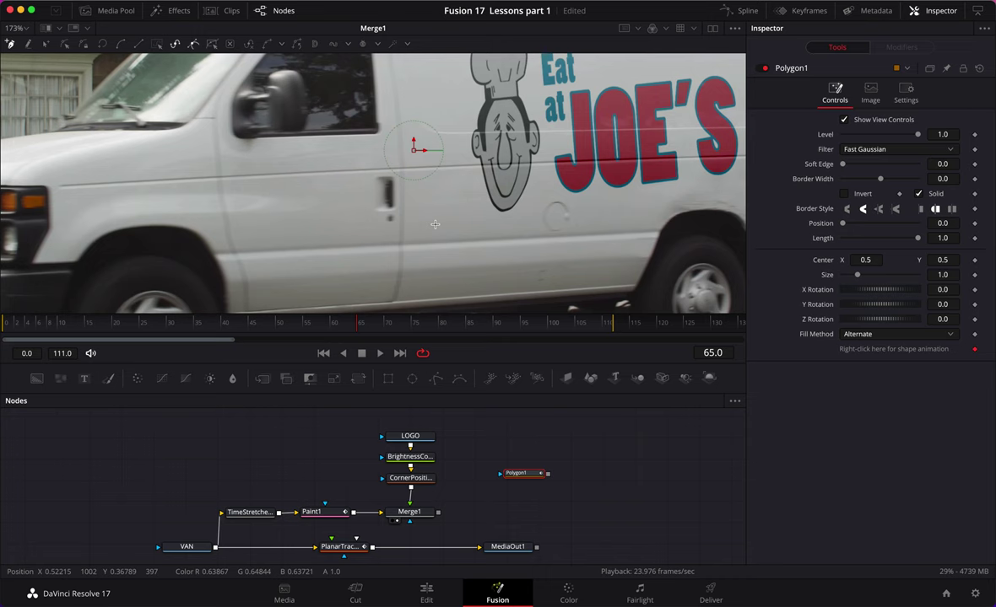
{"action": "scroll", "coordinate": [434, 224], "scroll_direction": "down", "scroll_amount": 2}
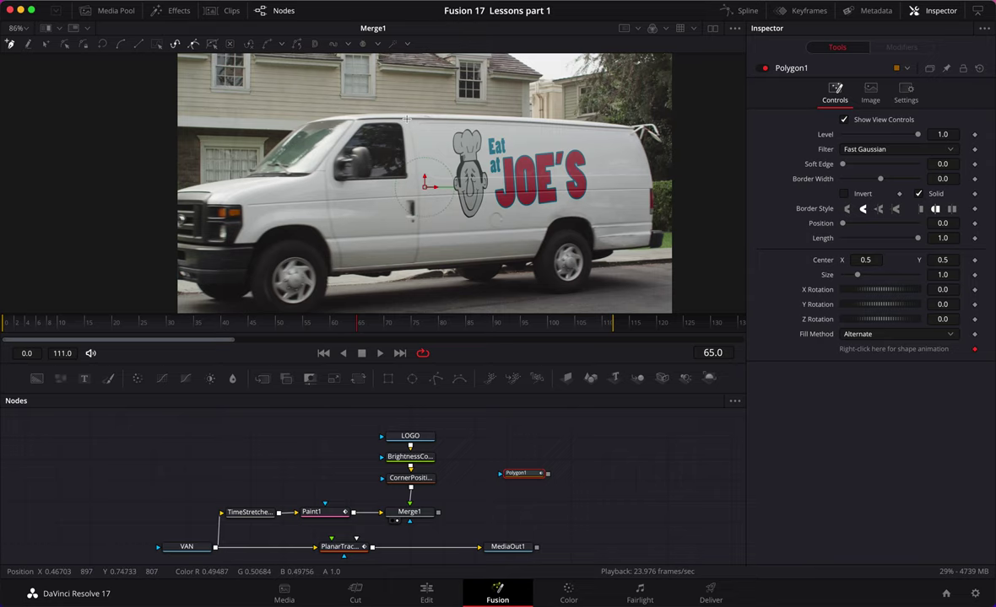
Start the Polygon1 outline at the van's roofline and trace the front door's rear seam down to just above the handle
{"action": "left_click", "coordinate": [408, 119]}
{"action": "left_click", "coordinate": [411, 132]}
{"action": "scroll", "coordinate": [444, 144], "scroll_direction": "up", "scroll_amount": 3}
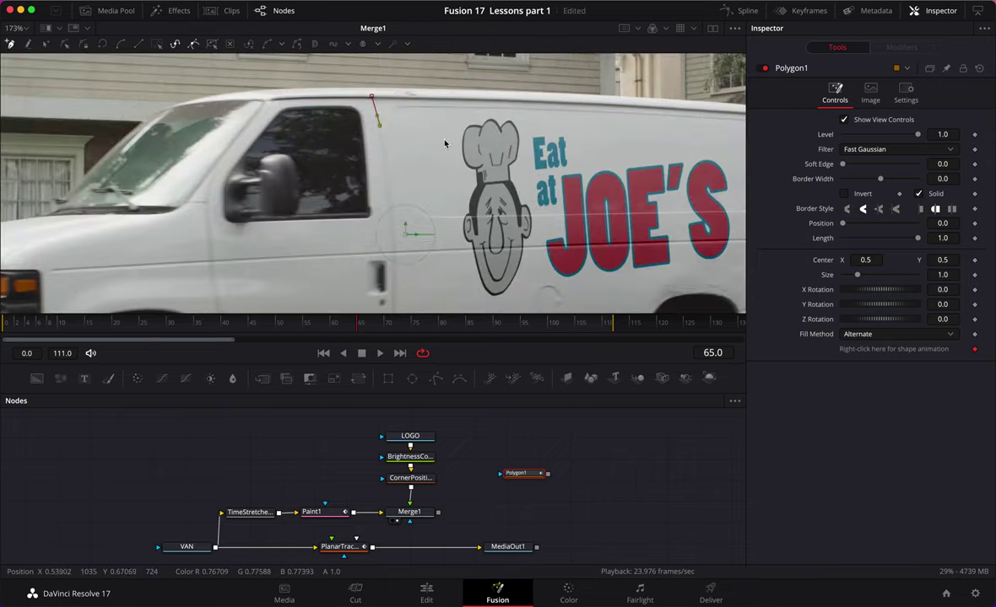
{"action": "left_click", "coordinate": [383, 155]}
{"action": "left_click", "coordinate": [390, 197]}
{"action": "left_click", "coordinate": [393, 235]}
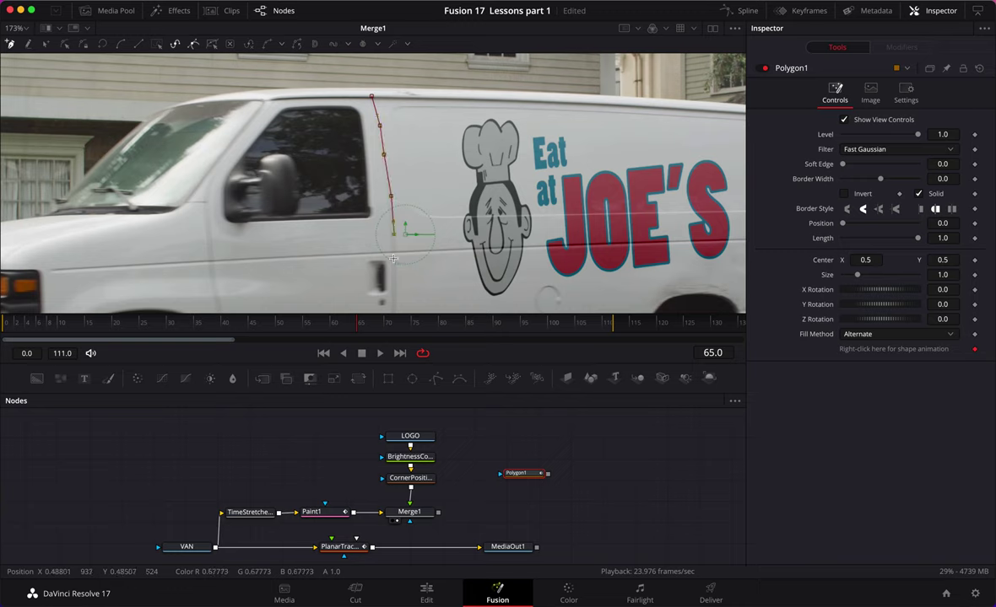
Continue the Polygon1 outline down the door seam past the handle to the van's lower sill
{"action": "left_click", "coordinate": [391, 259]}
{"action": "key", "text": "ctrl+z"}
{"action": "left_click", "coordinate": [395, 264]}
{"action": "scroll", "coordinate": [397, 258], "scroll_direction": "down", "scroll_amount": 3}
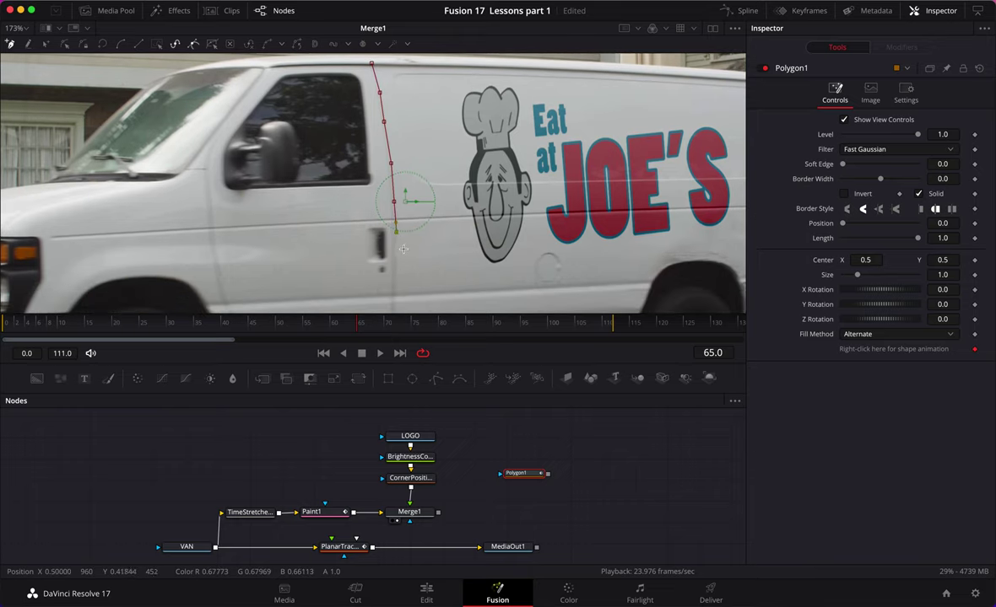
{"action": "left_click", "coordinate": [394, 266]}
{"action": "scroll", "coordinate": [396, 288], "scroll_direction": "down", "scroll_amount": 2}
{"action": "left_click", "coordinate": [392, 278]}
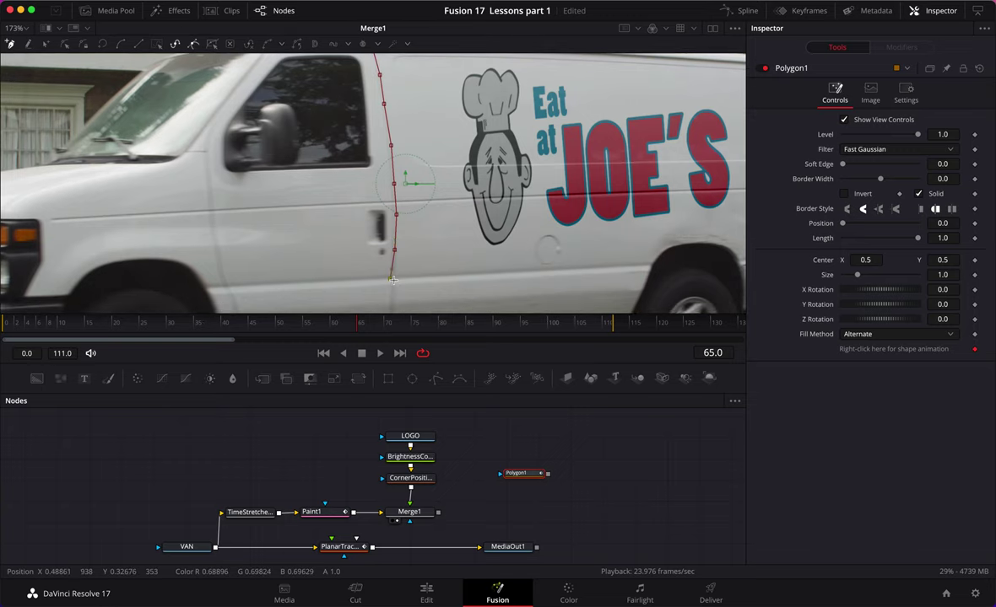
{"action": "scroll", "coordinate": [392, 287], "scroll_direction": "down", "scroll_amount": 3}
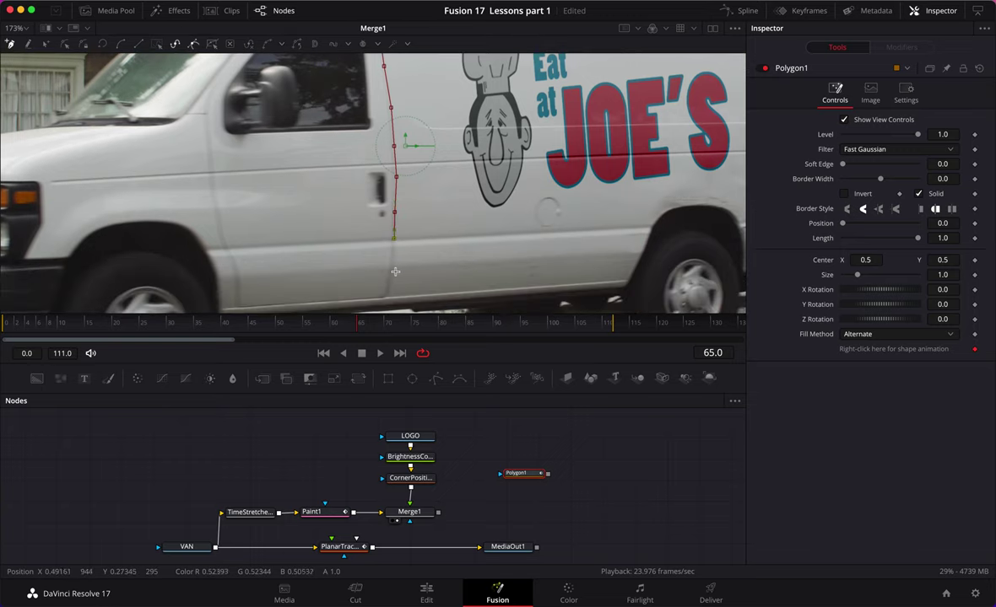
{"action": "left_click", "coordinate": [393, 262]}
{"action": "scroll", "coordinate": [391, 279], "scroll_direction": "down", "scroll_amount": 1}
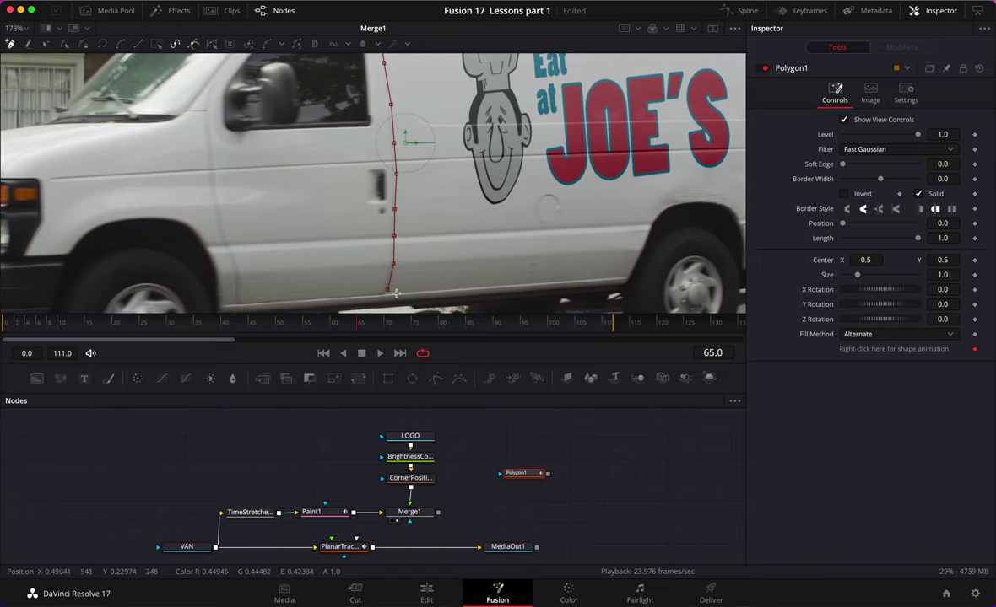
Continue the Polygon1 outline along the van's lower sill and around the rear wheel arch to the bodywork behind it
{"action": "left_click", "coordinate": [480, 288]}
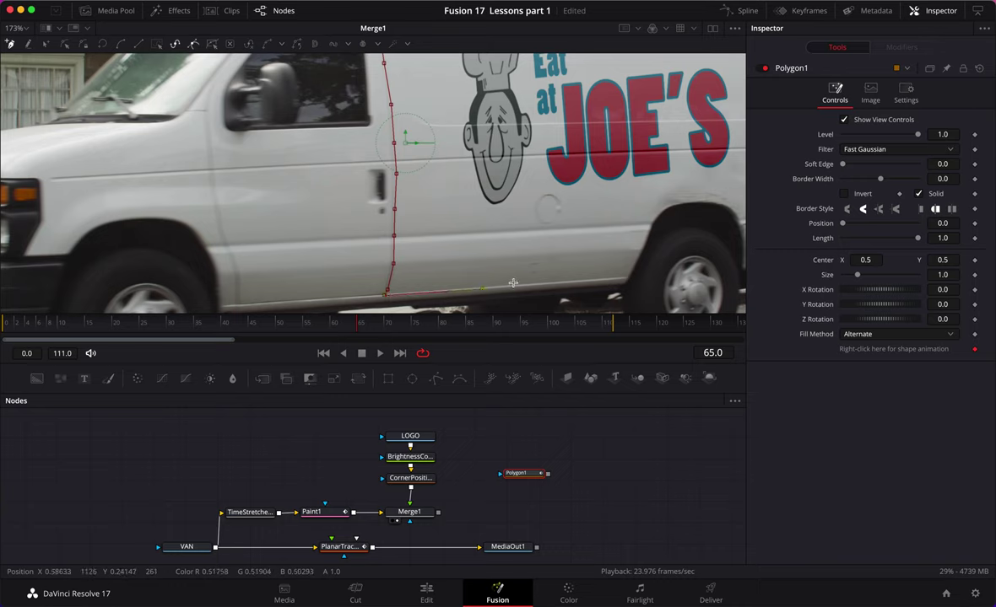
{"action": "left_click", "coordinate": [552, 284]}
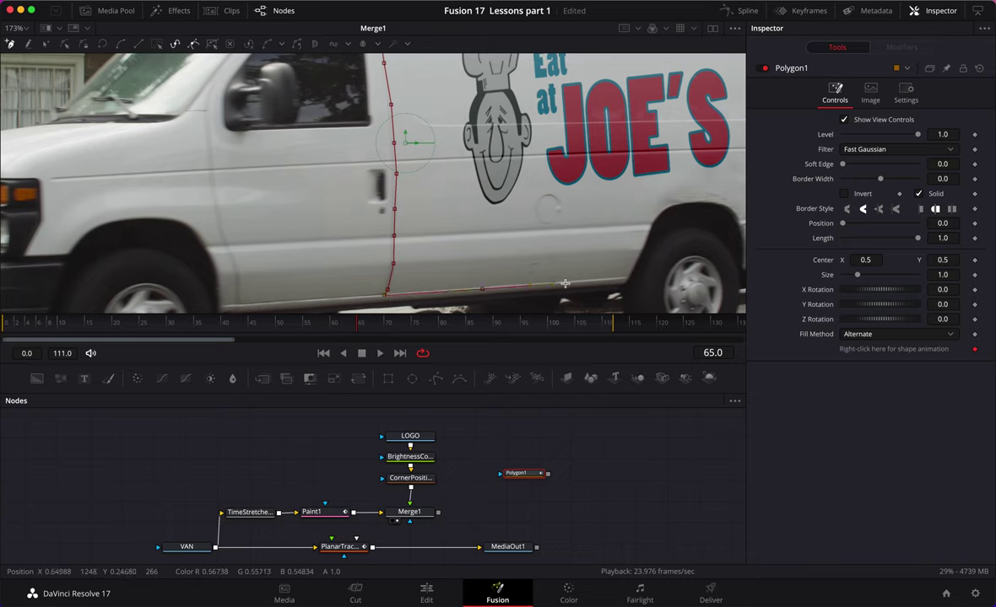
{"action": "left_click", "coordinate": [637, 258]}
{"action": "left_click", "coordinate": [645, 233]}
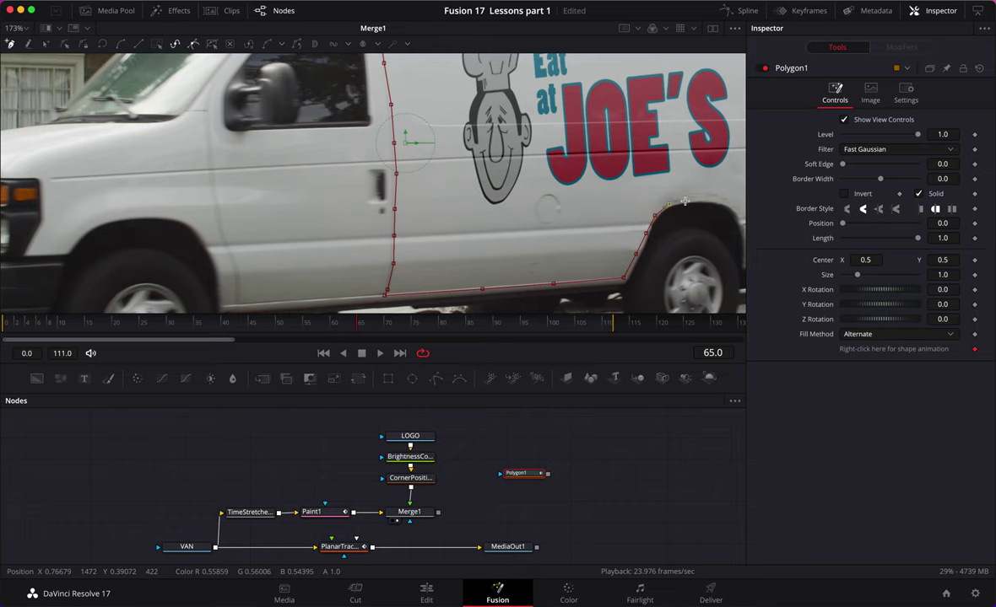
{"action": "left_click_drag", "start_coordinate": [675, 203], "coordinate": [461, 191]}
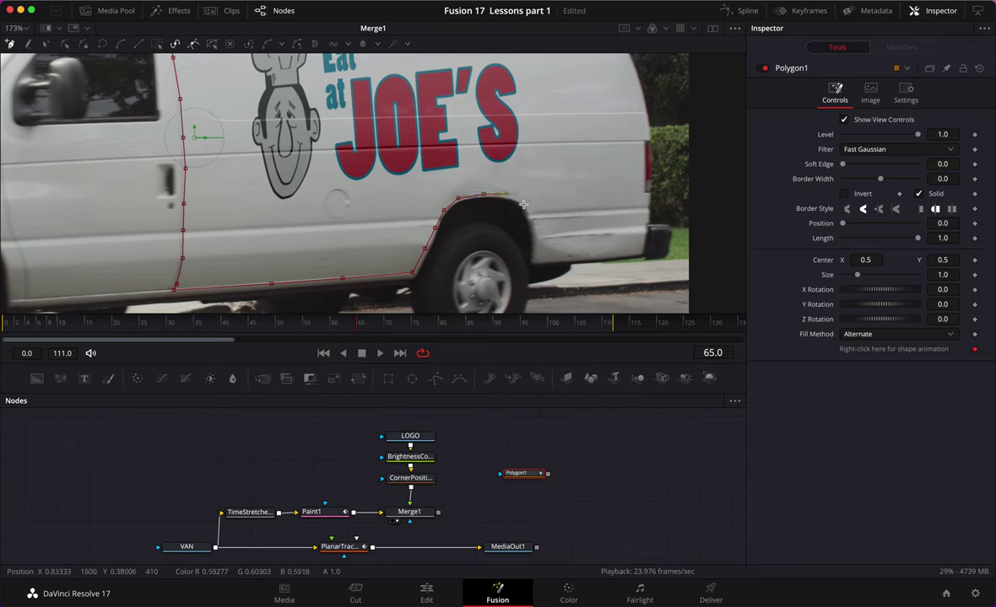
{"action": "left_click", "coordinate": [535, 259]}
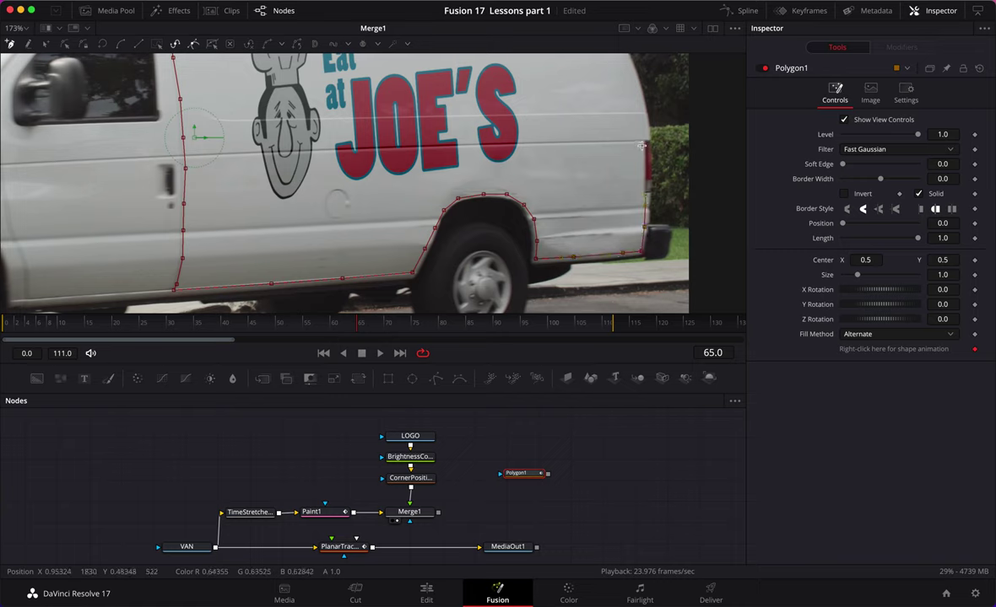
Trace the Polygon1 outline up the van's rear edge and along the roofline, closing it at its starting point
{"action": "scroll", "coordinate": [641, 160], "scroll_direction": "up", "scroll_amount": 3}
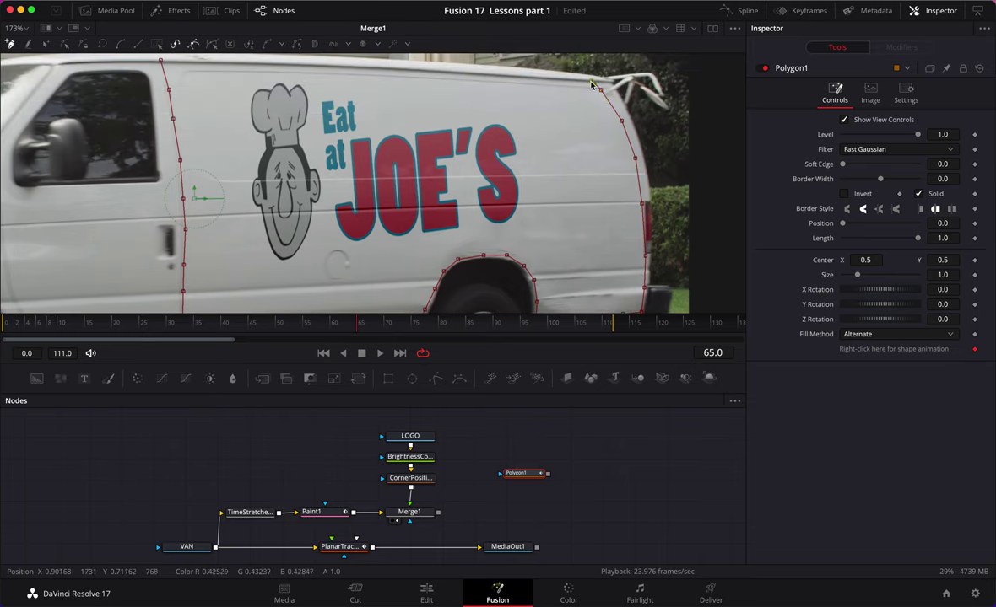
{"action": "left_click", "coordinate": [477, 74]}
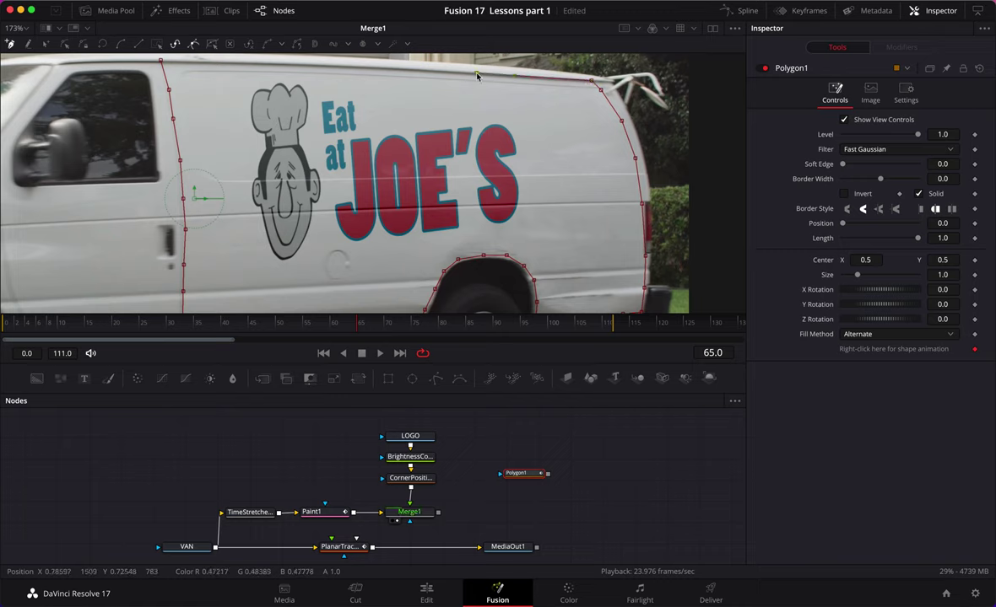
{"action": "left_click", "coordinate": [335, 66]}
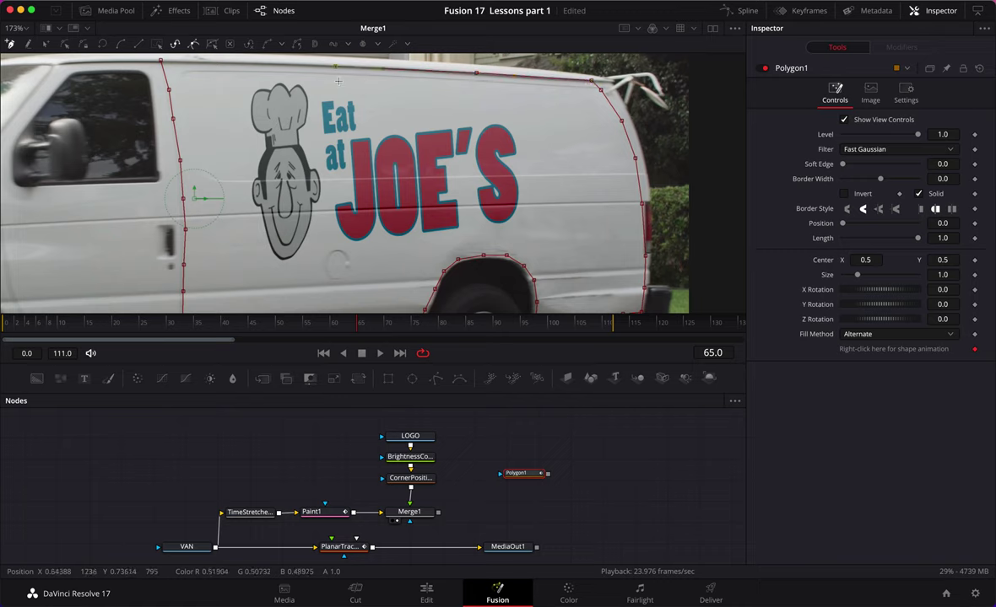
{"action": "left_click", "coordinate": [161, 61]}
Refine the Polygon1 points along the door seam, upper rear corner and rear wheel arch, and check the whole outline
{"action": "scroll", "coordinate": [296, 126], "scroll_direction": "down", "scroll_amount": 3}
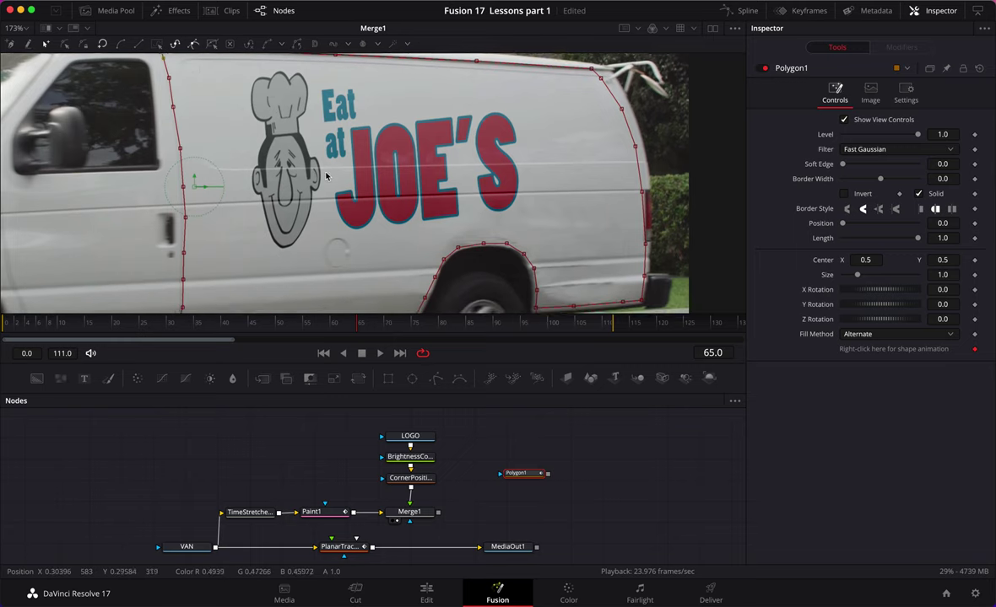
{"action": "scroll", "coordinate": [431, 219], "scroll_direction": "down", "scroll_amount": 4}
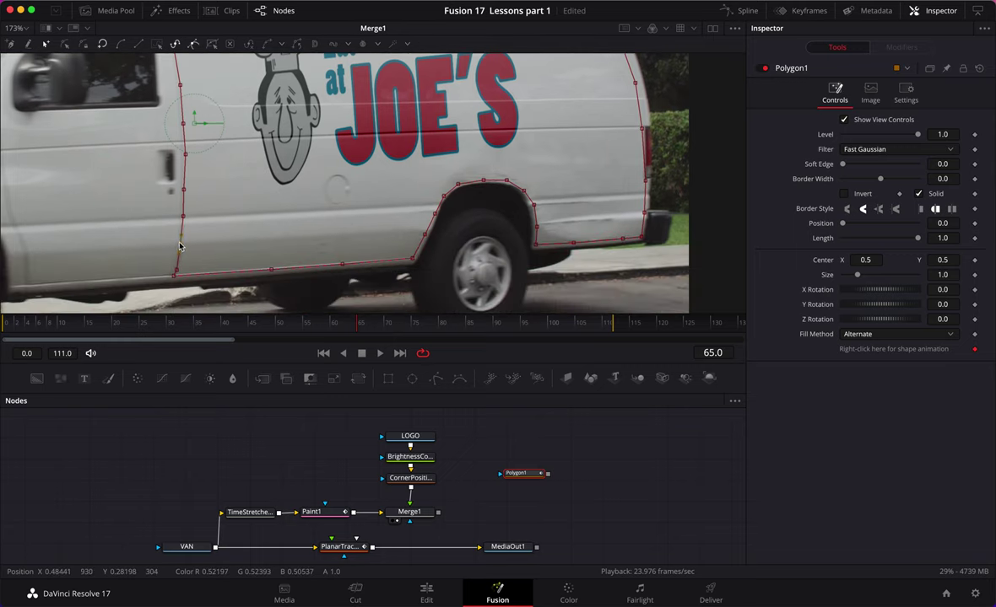
{"action": "scroll", "coordinate": [180, 246], "scroll_direction": "up", "scroll_amount": 3}
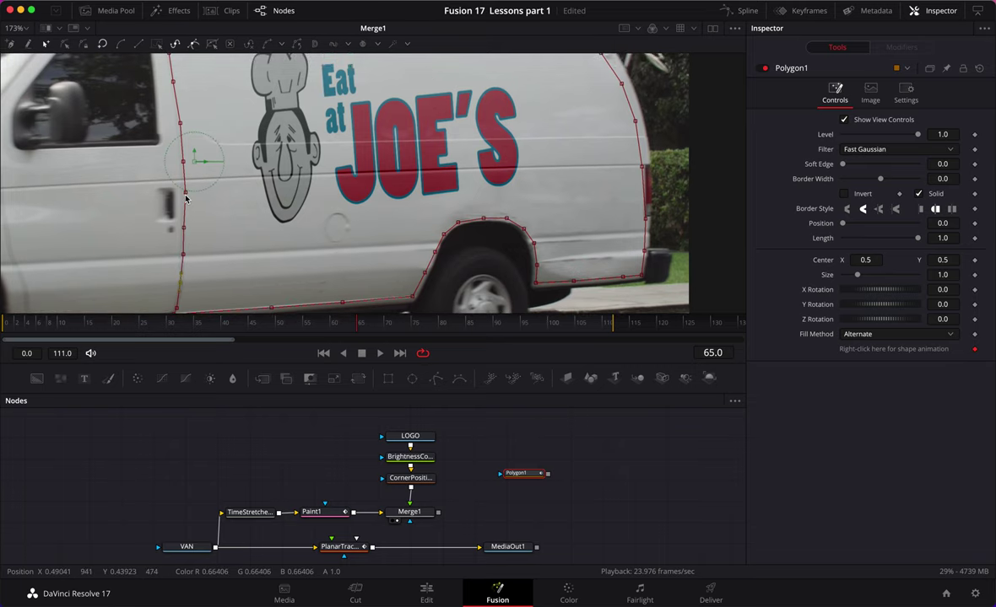
{"action": "scroll", "coordinate": [184, 192], "scroll_direction": "up", "scroll_amount": 7}
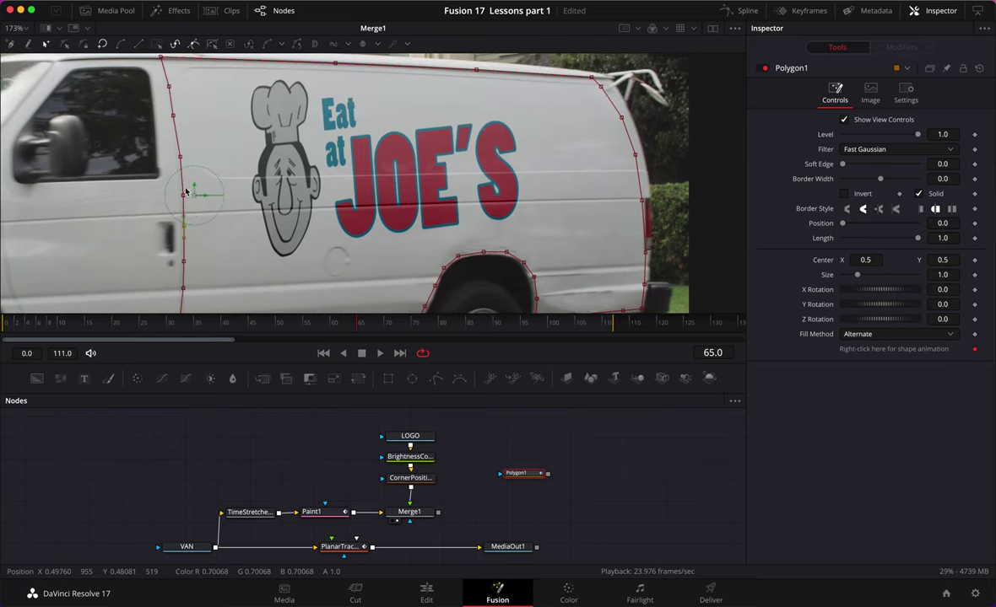
{"action": "scroll", "coordinate": [190, 189], "scroll_direction": "down", "scroll_amount": 3}
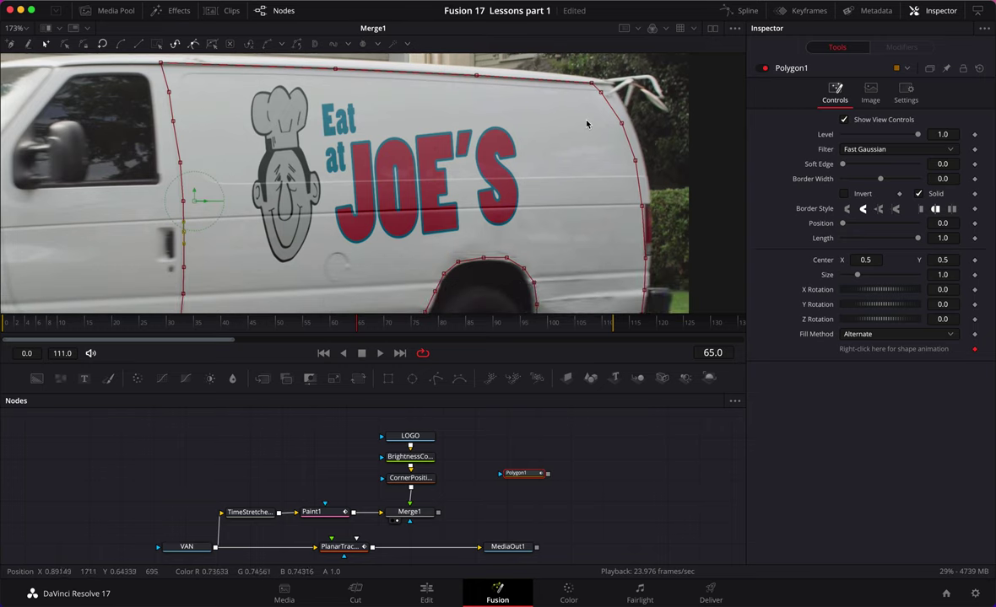
{"action": "scroll", "coordinate": [618, 207], "scroll_direction": "down", "scroll_amount": 5}
{"action": "scroll", "coordinate": [675, 252], "scroll_direction": "up", "scroll_amount": 3}
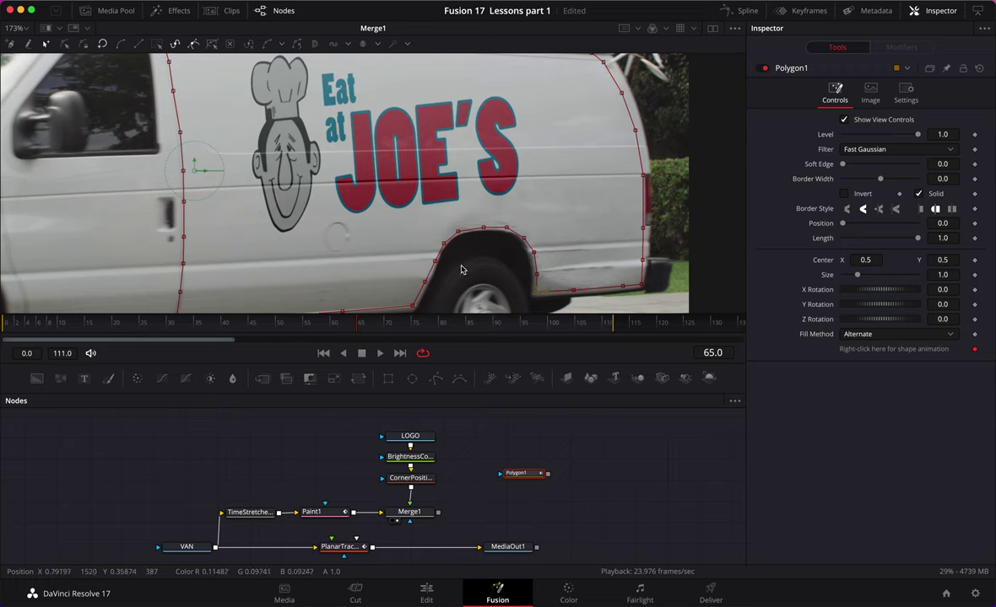
{"action": "scroll", "coordinate": [456, 268], "scroll_direction": "down", "scroll_amount": 1}
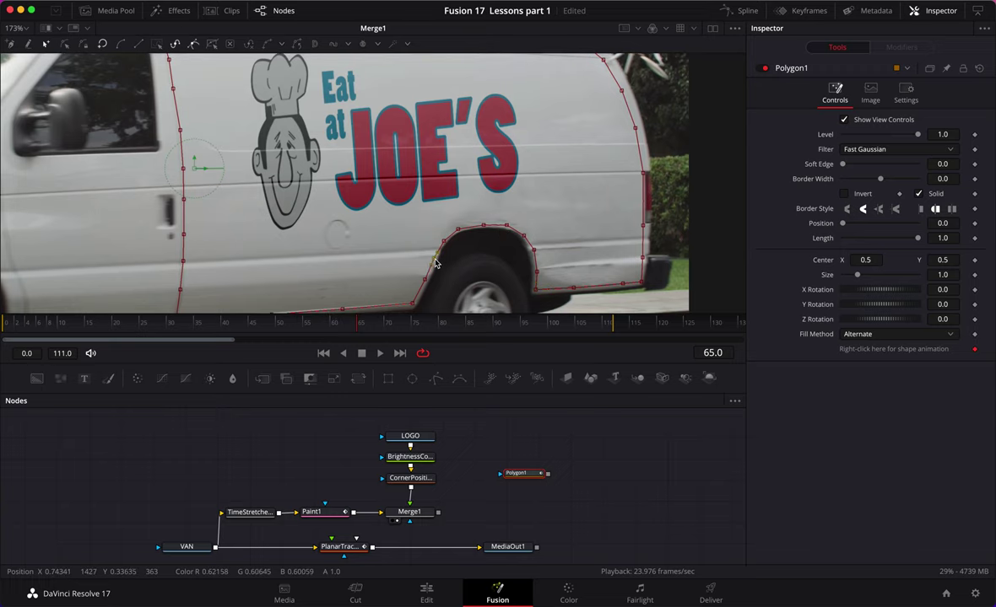
{"action": "scroll", "coordinate": [473, 258], "scroll_direction": "down", "scroll_amount": 2}
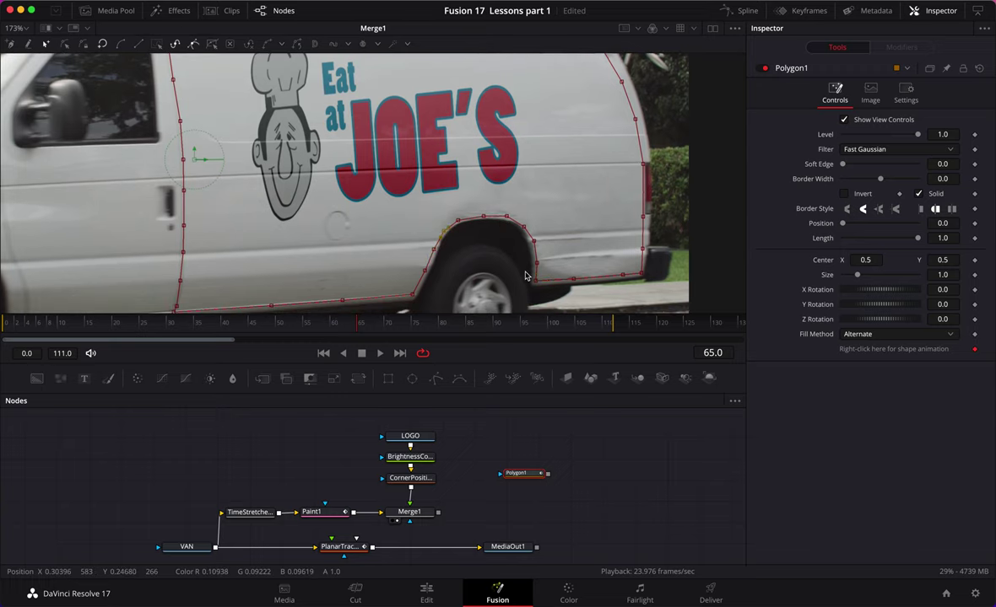
{"action": "scroll", "coordinate": [540, 295], "scroll_direction": "down", "scroll_amount": 2}
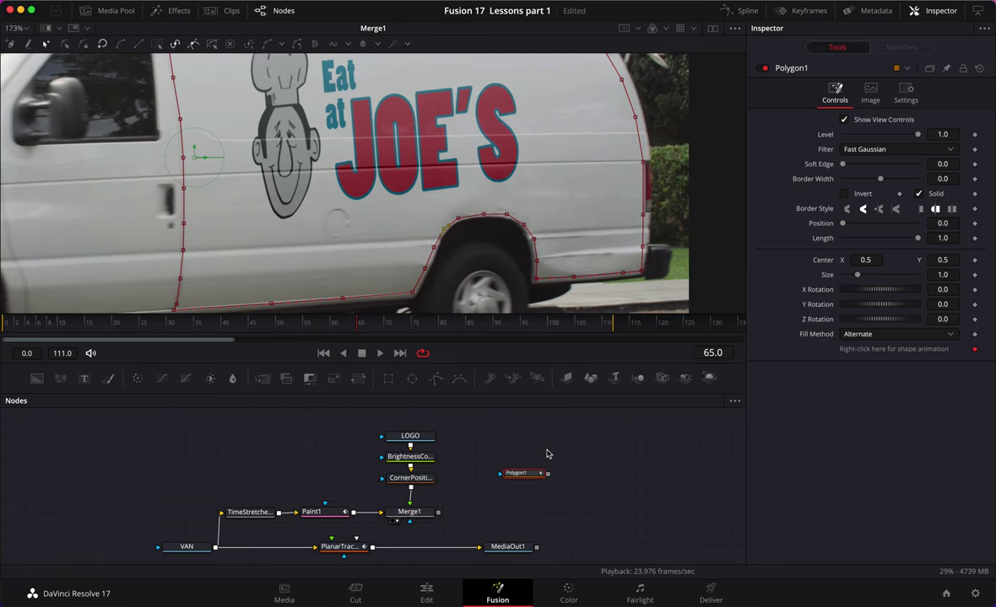
{"action": "key", "text": "ctrl+f"}
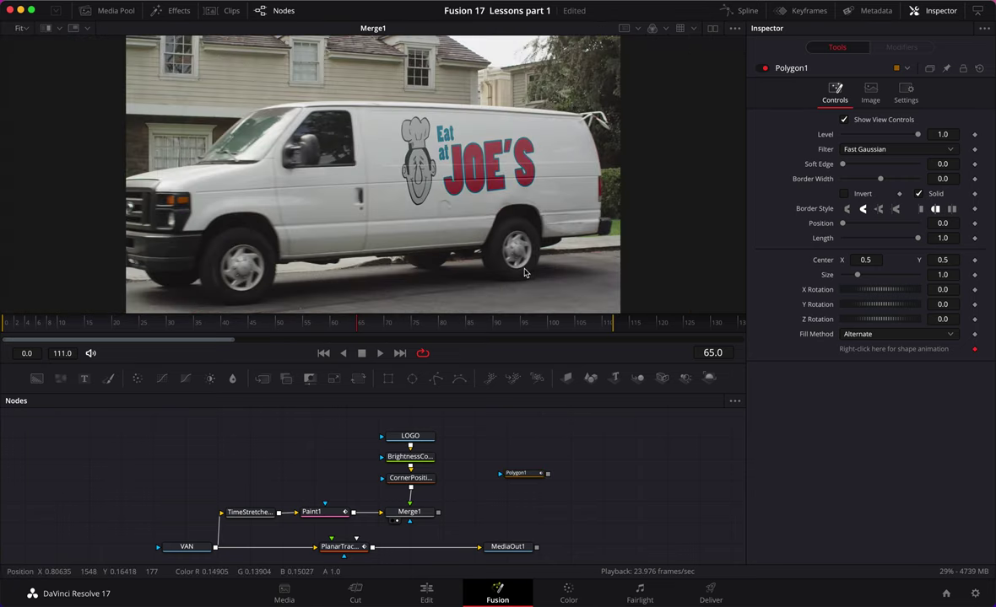
{"action": "left_click", "coordinate": [526, 473]}
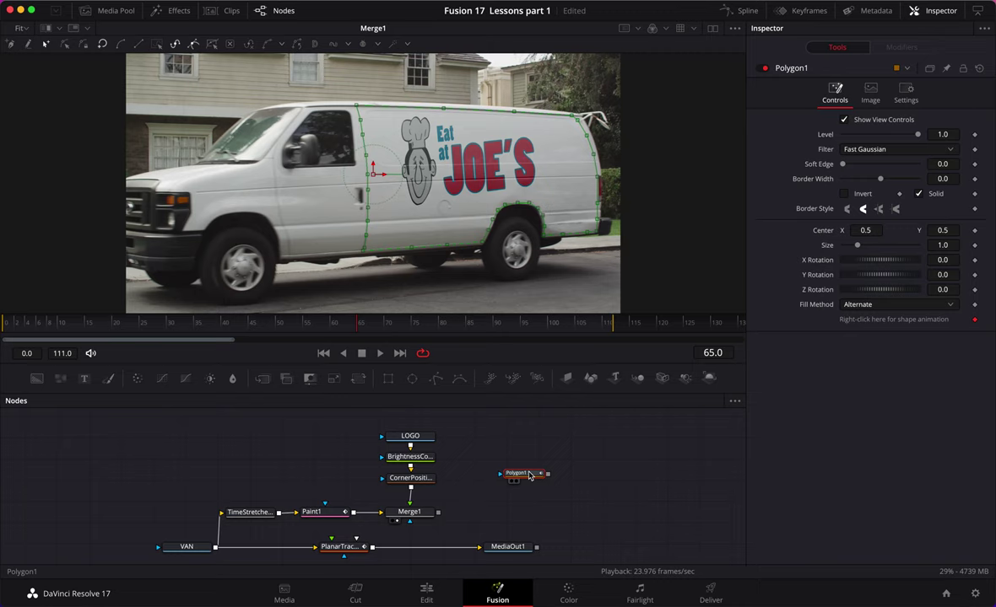
Add a MatteControl node after Merge1, connect Merge1's output to it and move Polygon1 clear of it
{"action": "left_click", "coordinate": [619, 421]}
{"action": "left_click_drag", "start_coordinate": [314, 379], "coordinate": [504, 444]}
{"action": "left_click_drag", "start_coordinate": [530, 478], "coordinate": [622, 478]}
{"action": "left_click_drag", "start_coordinate": [504, 443], "coordinate": [512, 506]}
{"action": "left_click_drag", "start_coordinate": [438, 516], "coordinate": [493, 520]}
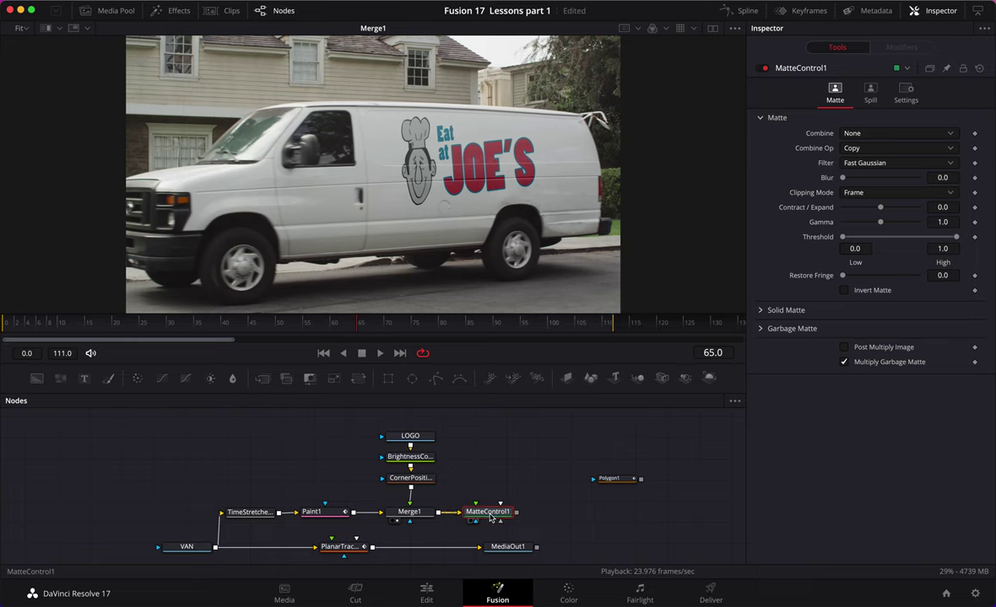
View MatteControl1, connect Polygon1 as its garbage matte and invert the polygon to keep only the van's side panel
{"action": "key", "text": "1"}
{"action": "left_click_drag", "start_coordinate": [609, 482], "coordinate": [528, 546]}
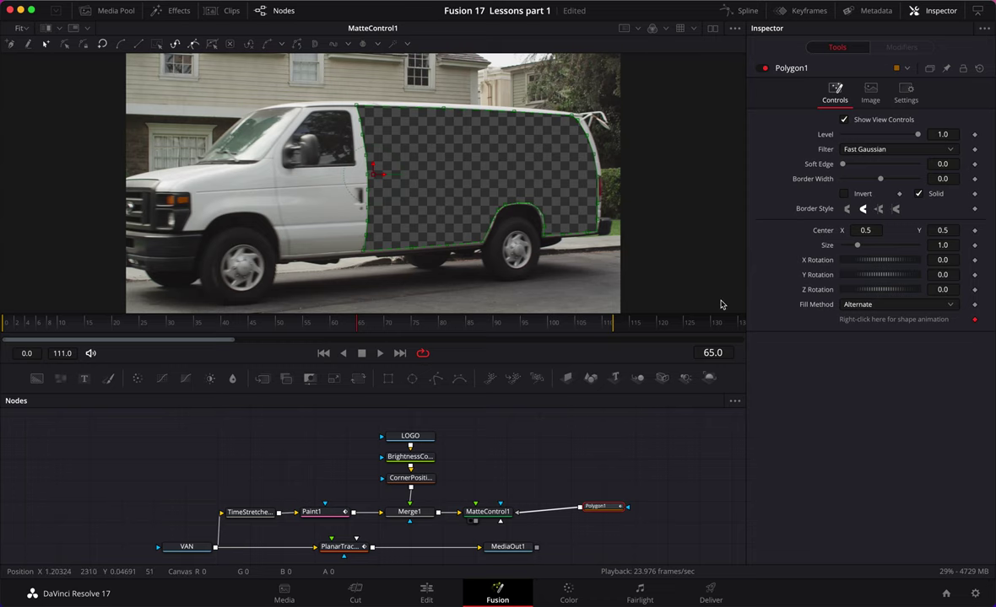
{"action": "left_click", "coordinate": [844, 193]}
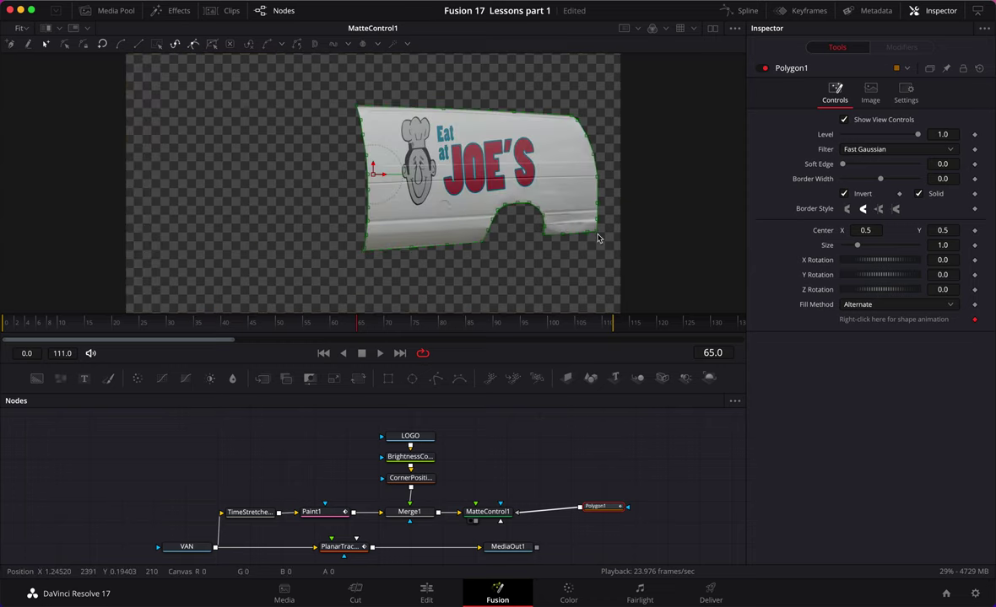
Place Polygon1 directly beside MatteControl1 and move the VAN, PlanarTracker1 and MediaOut1 row lower in the node graph
{"action": "left_click_drag", "start_coordinate": [604, 508], "coordinate": [559, 516]}
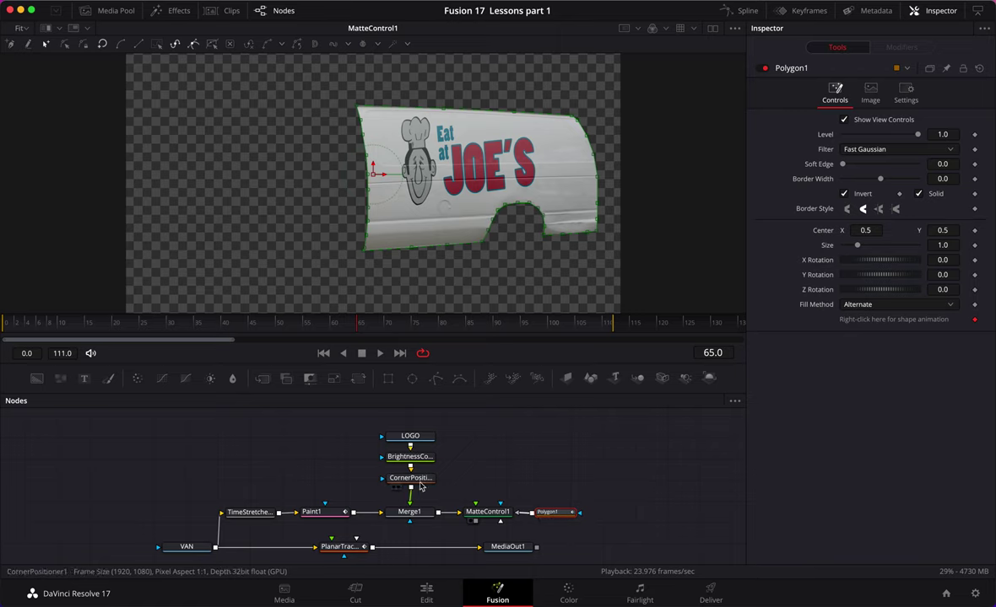
{"action": "scroll", "coordinate": [406, 474], "scroll_direction": "down", "scroll_amount": 2}
{"action": "left_click_drag", "start_coordinate": [567, 549], "coordinate": [157, 519]}
{"action": "left_click_drag", "start_coordinate": [513, 536], "coordinate": [524, 550]}
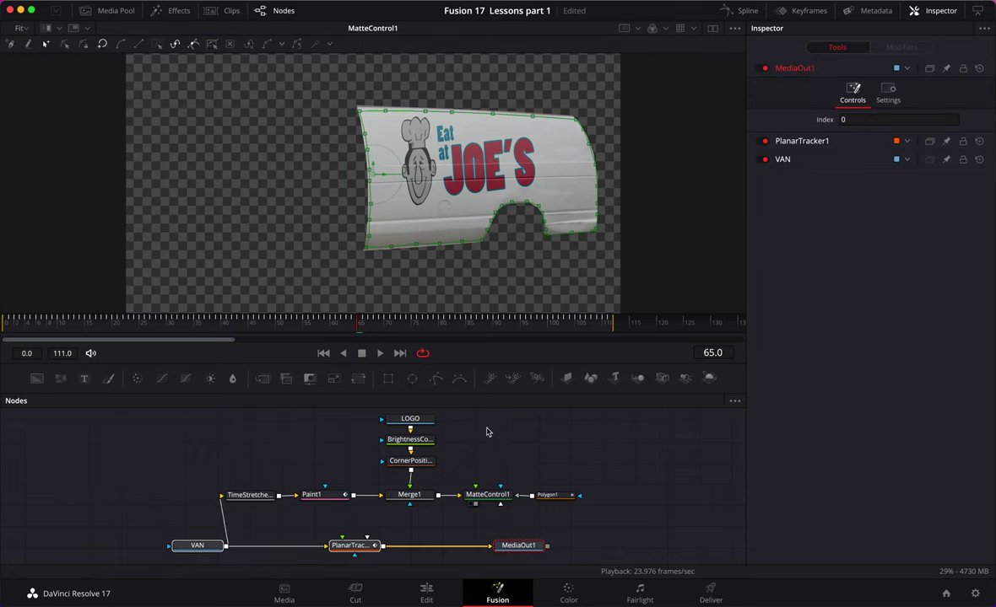
Play and scrub the MatteControl1 cutout to check how the frozen side panel behaves over time
{"action": "key", "text": "space"}
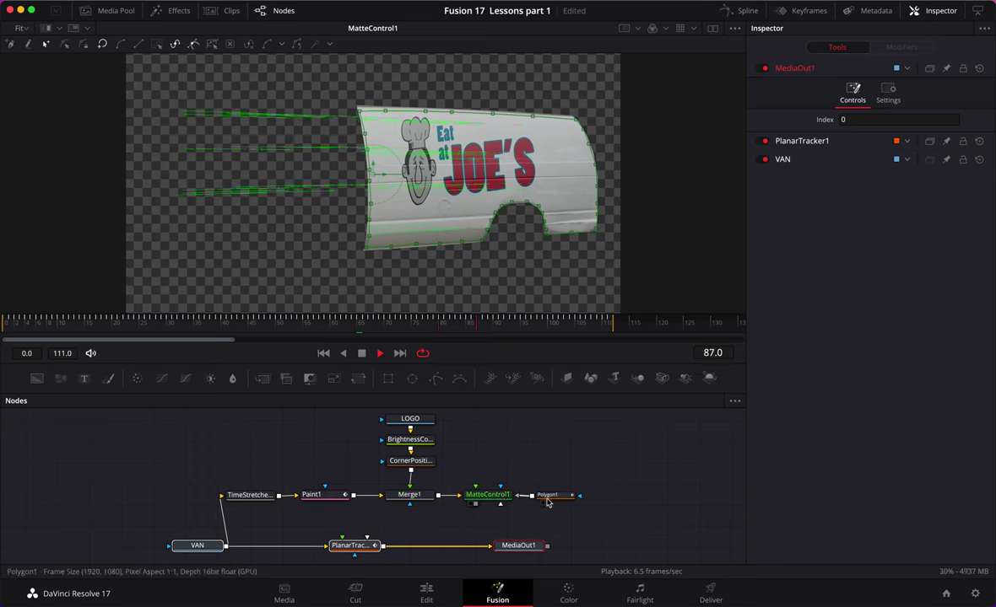
{"action": "mouse_move", "coordinate": [547, 502]}
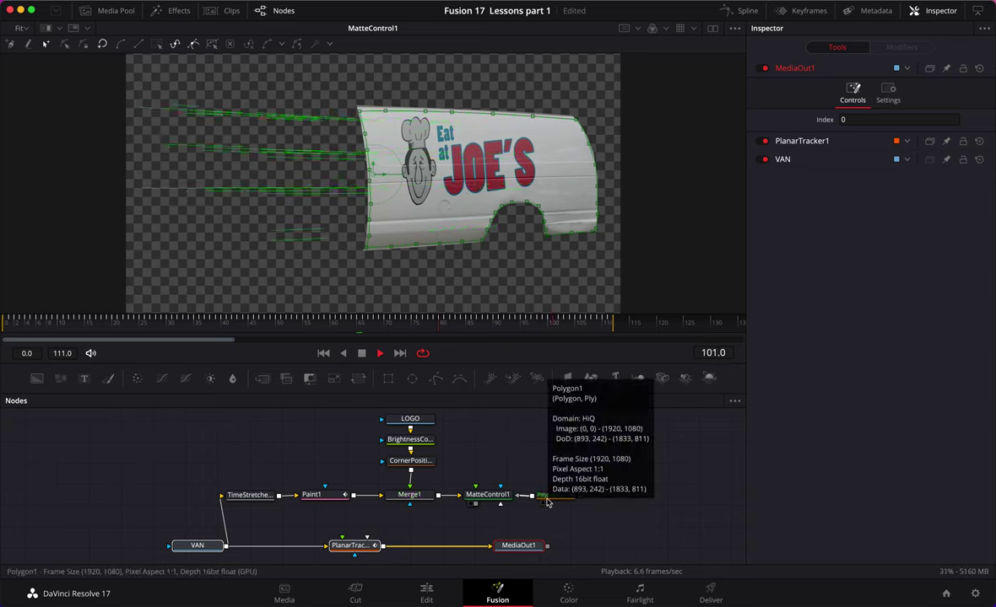
{"action": "left_click", "coordinate": [375, 324]}
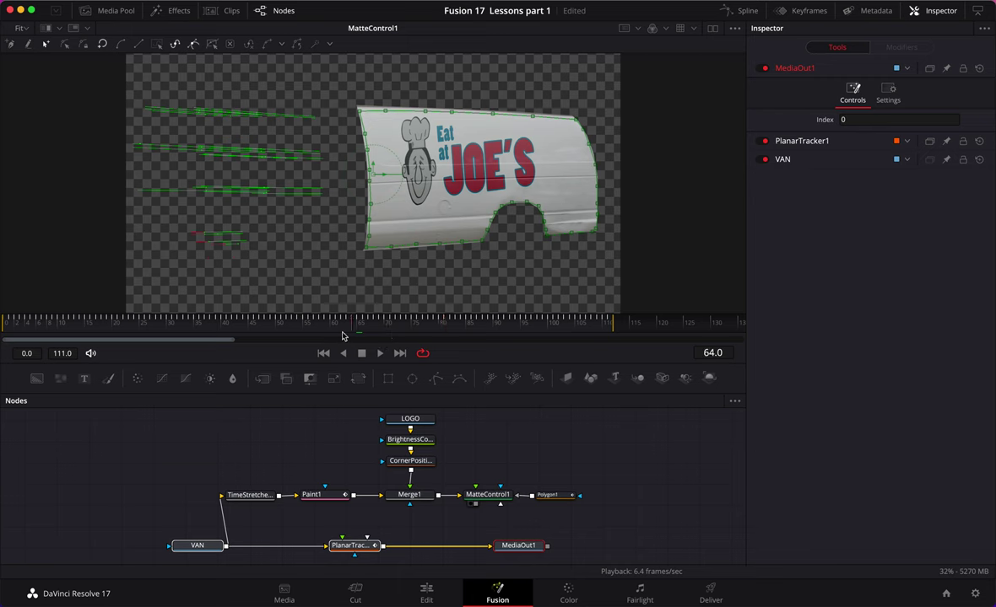
{"action": "left_click", "coordinate": [489, 496]}
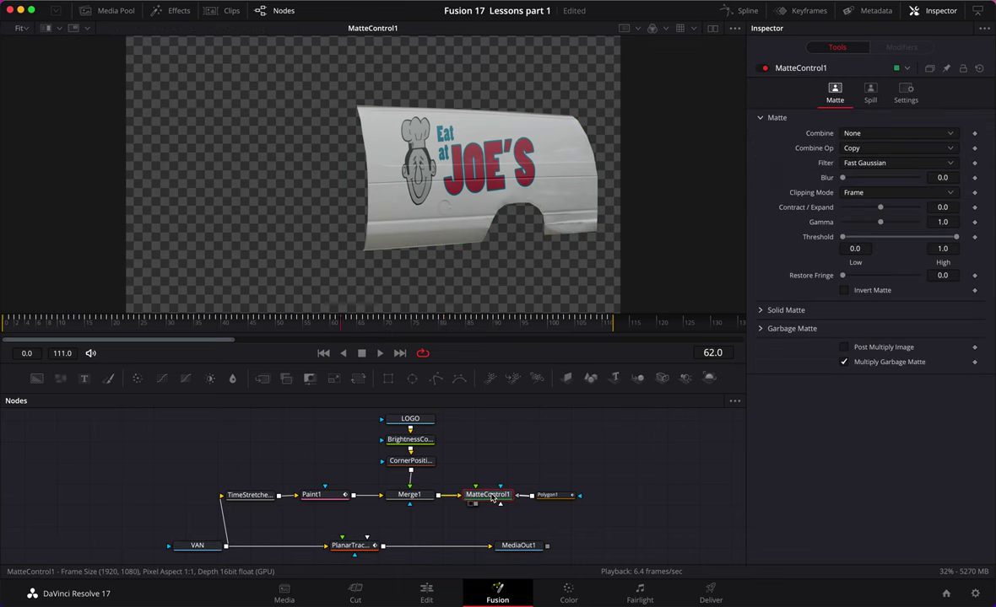
Play back the Merge1 composite in the viewer and return to frame 0
{"action": "left_click", "coordinate": [421, 496]}
{"action": "key", "text": "1"}
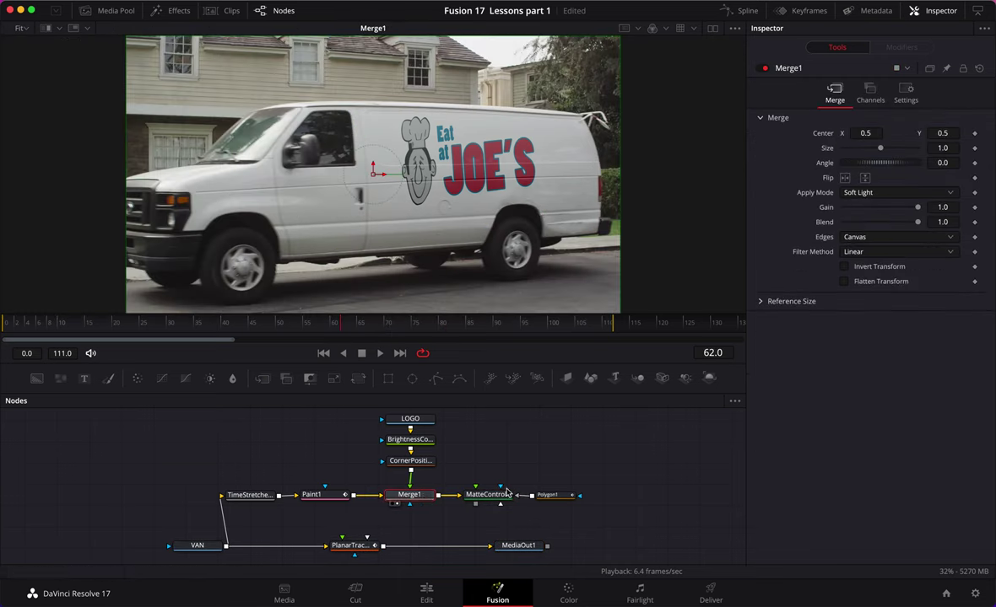
{"action": "key", "text": "space"}
{"action": "left_click_drag", "start_coordinate": [132, 325], "coordinate": [5, 325]}
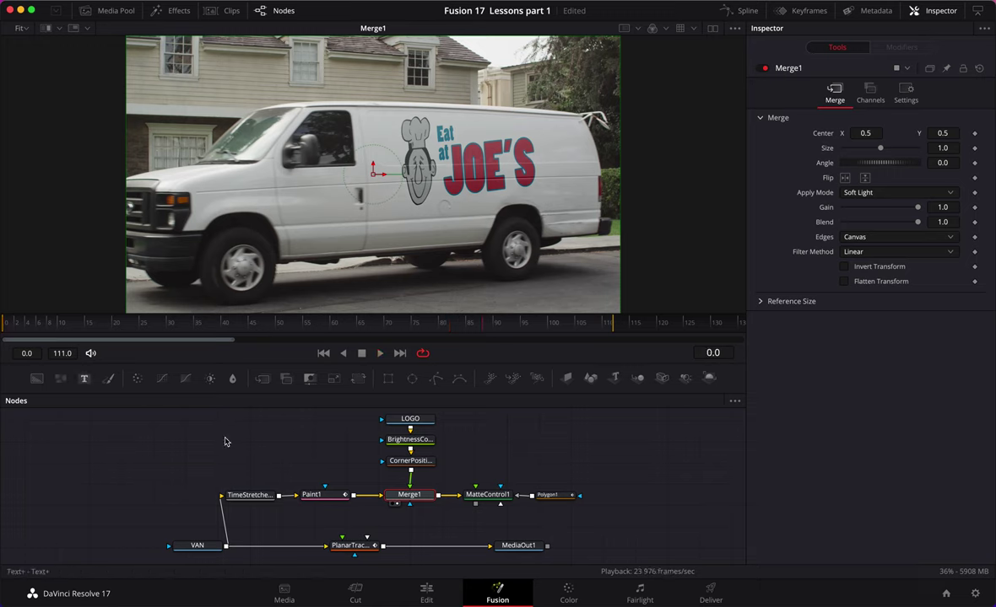
Create a Planar Transform from PlanarTracker1, place it below MatteControl1 and feed MatteControl1's output into it
{"action": "left_click", "coordinate": [346, 550]}
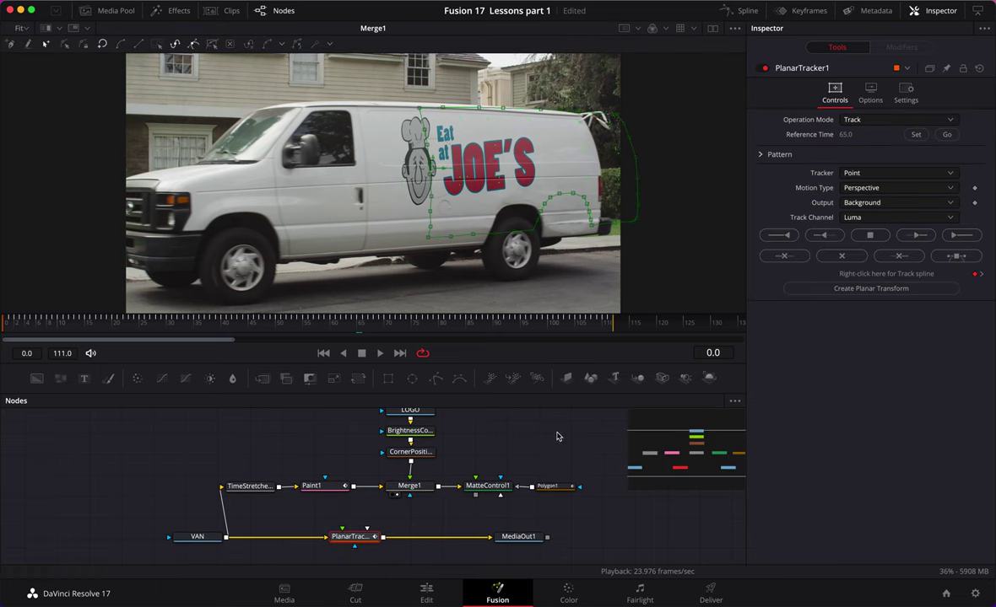
{"action": "left_click", "coordinate": [852, 289]}
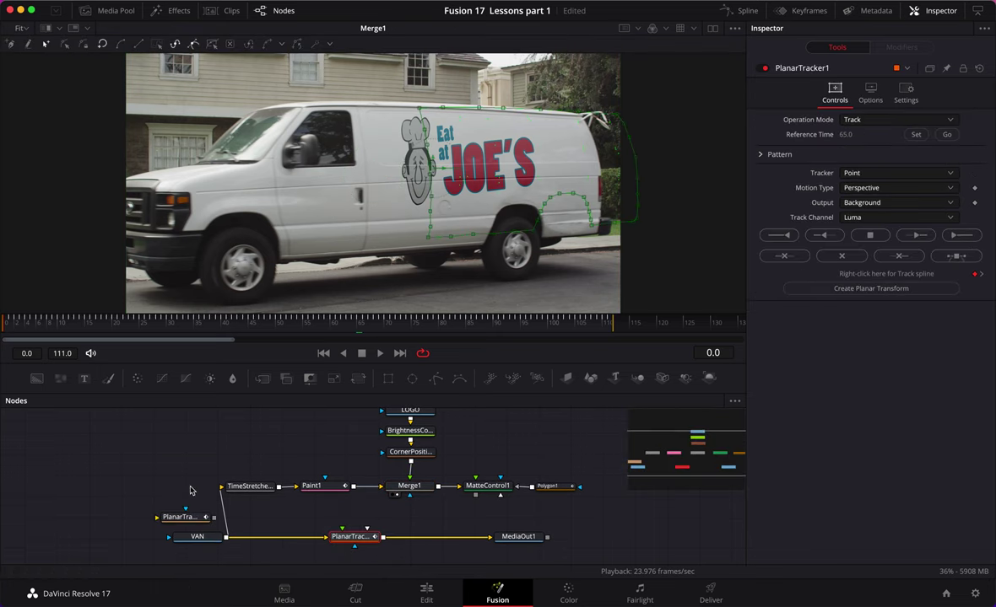
{"action": "left_click_drag", "start_coordinate": [179, 533], "coordinate": [536, 527]}
{"action": "left_click_drag", "start_coordinate": [475, 507], "coordinate": [494, 526]}
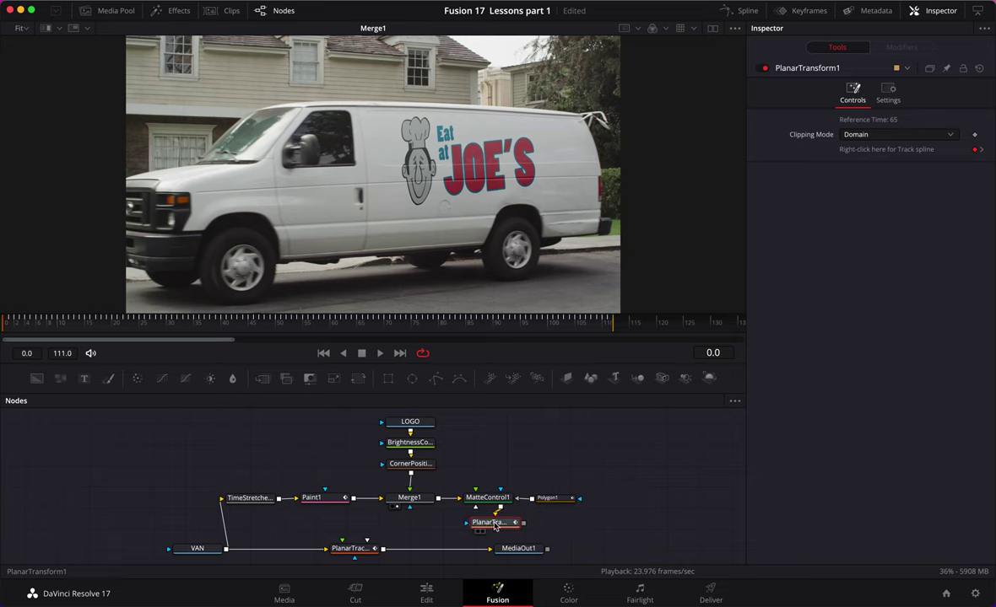
View PlanarTransform1 and play the clip to check the tracked motion of the side-panel cutout
{"action": "key", "text": "1"}
{"action": "key", "text": "space"}
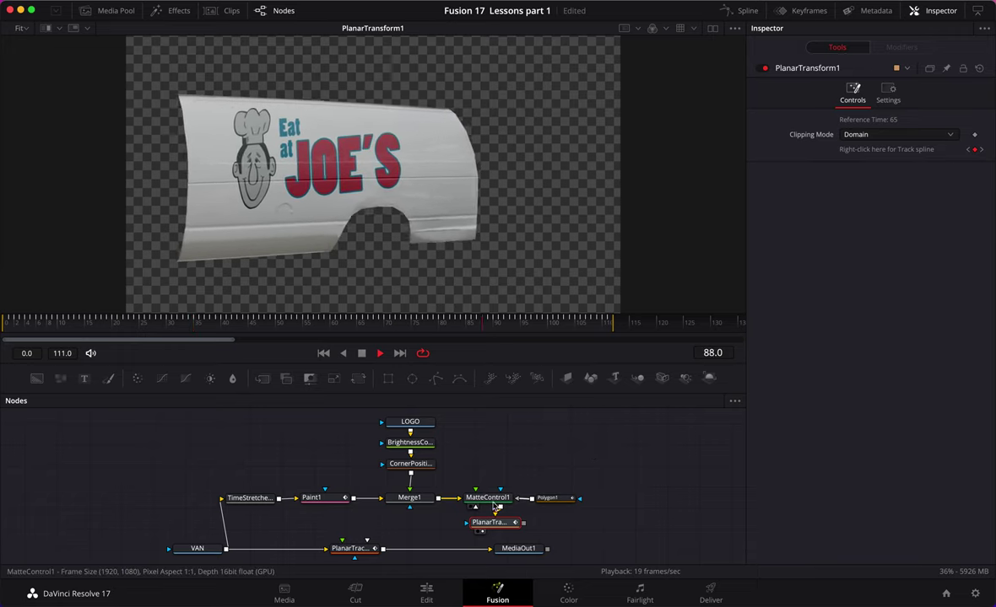
{"action": "key", "text": "space"}
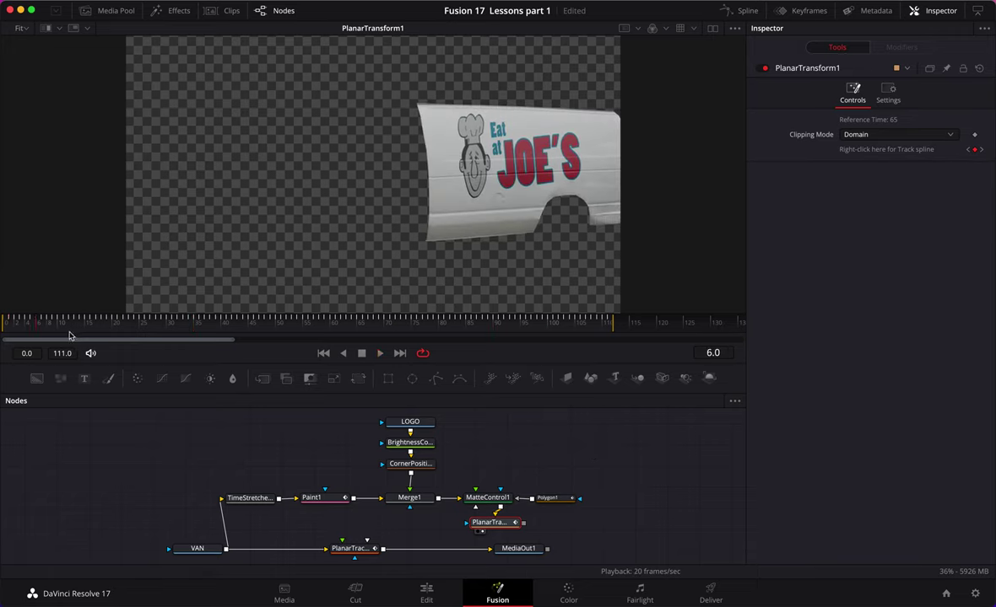
Return to frame 0 and delete PlanarTracker1 from the branch between VAN and MediaOut1
{"action": "left_click_drag", "start_coordinate": [38, 322], "coordinate": [2, 323]}
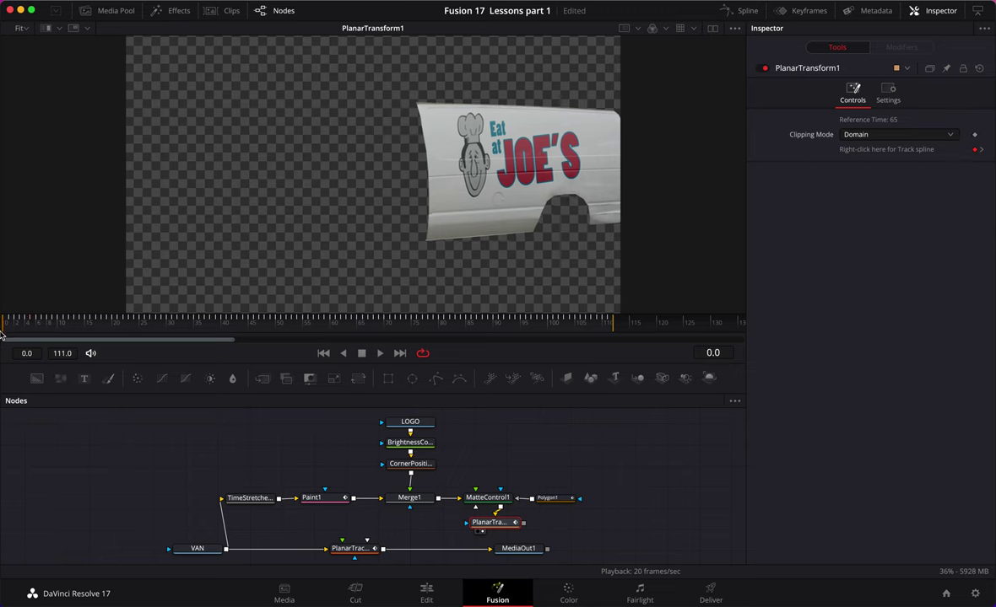
{"action": "left_click", "coordinate": [355, 548]}
{"action": "scroll", "coordinate": [354, 548], "scroll_direction": "down", "scroll_amount": 1}
{"action": "key", "text": "Delete"}
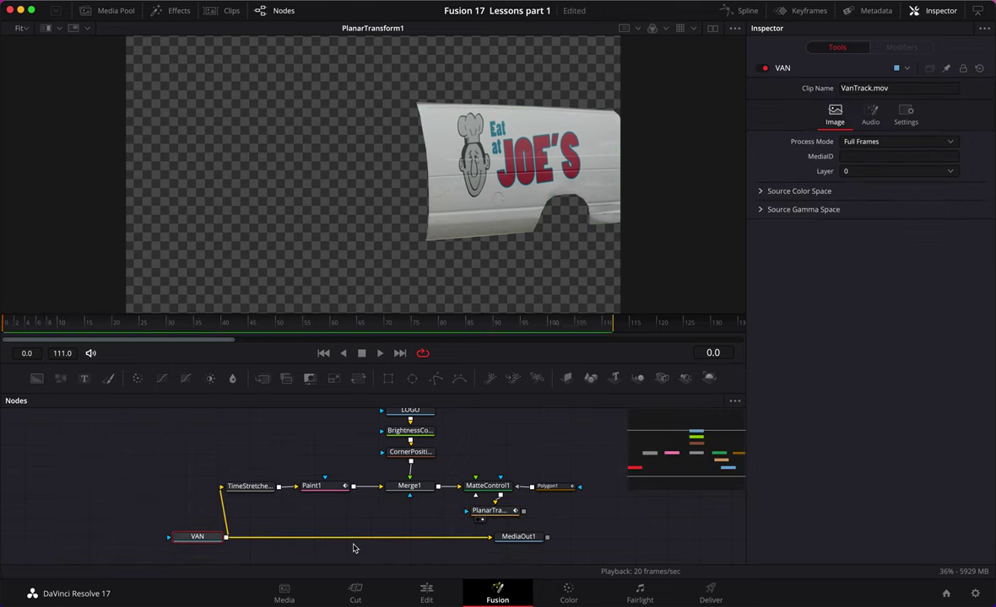
Insert a Merge node between VAN and MediaOut1 and feed PlanarTransform1's output into its foreground
{"action": "left_click", "coordinate": [264, 380]}
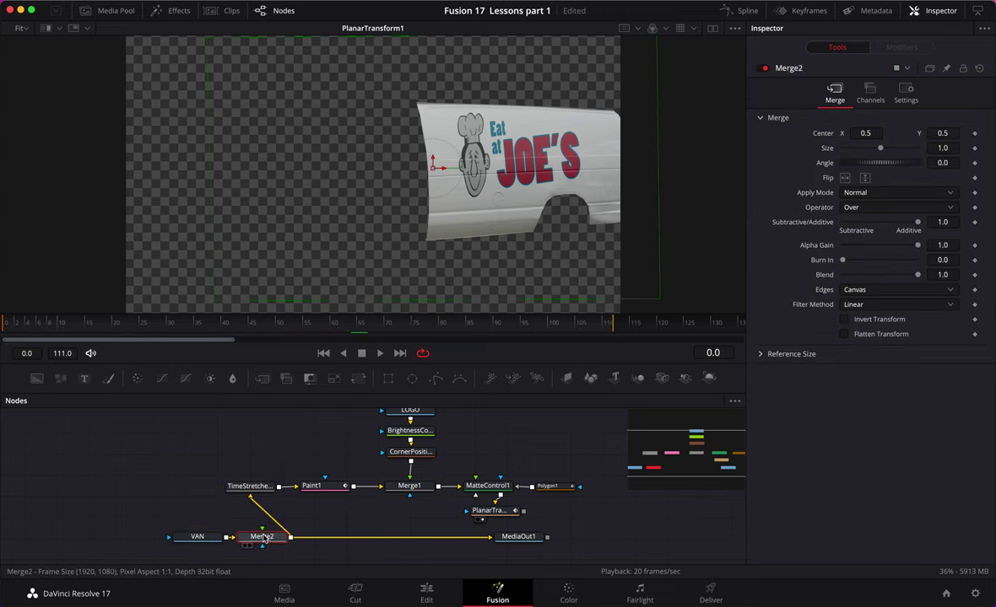
{"action": "key", "text": "Delete"}
{"action": "left_click_drag", "start_coordinate": [262, 381], "coordinate": [357, 537]}
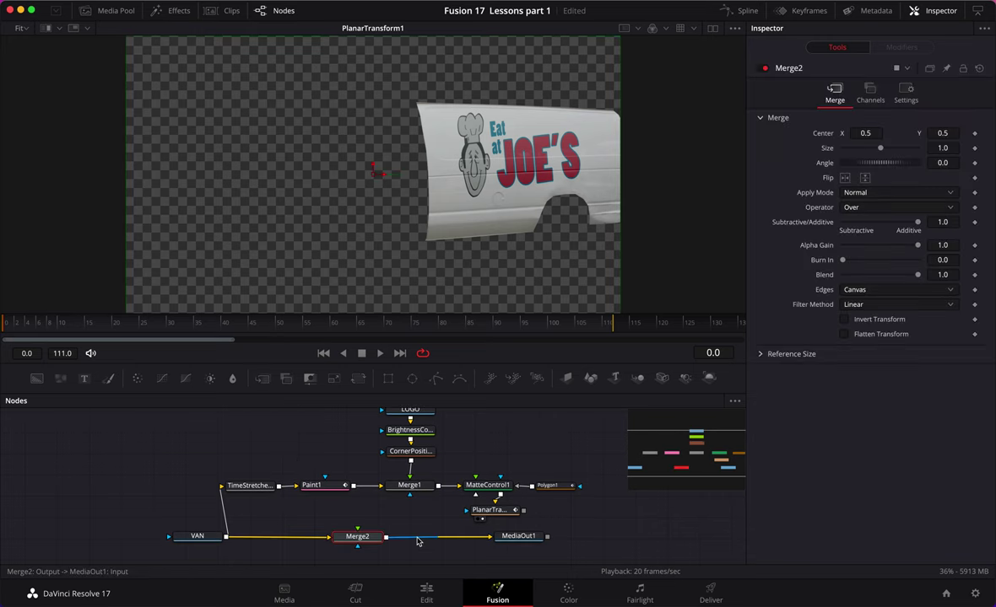
{"action": "scroll", "coordinate": [598, 518], "scroll_direction": "left", "scroll_amount": 3}
{"action": "left_click_drag", "start_coordinate": [542, 506], "coordinate": [404, 521]}
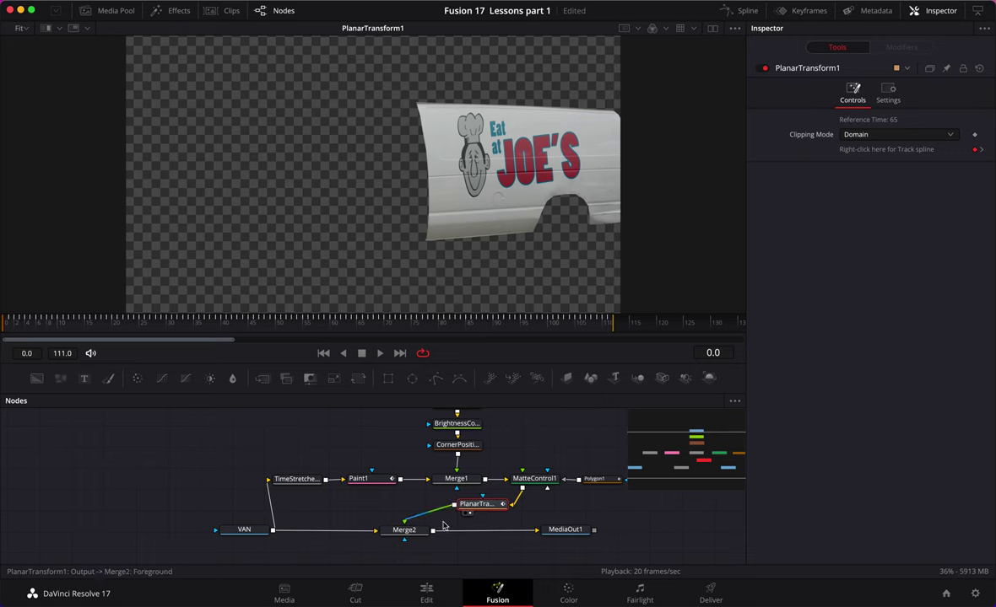
View Merge2 and MediaOut1, and play the clip to check the tracked logo panel over the moving van
{"action": "left_click", "coordinate": [412, 531]}
{"action": "key", "text": "1"}
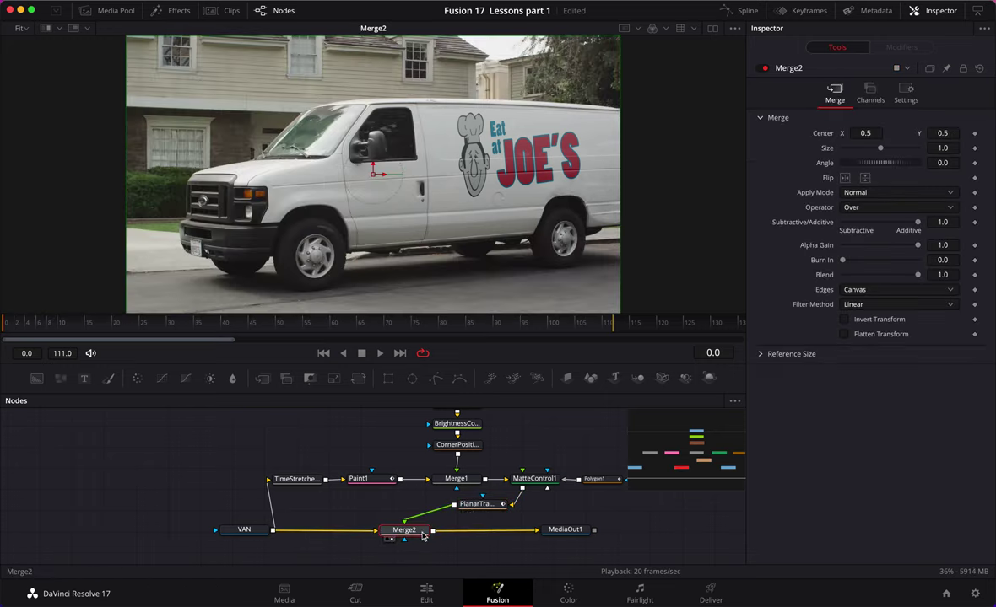
{"action": "left_click", "coordinate": [563, 534]}
{"action": "key", "text": "1"}
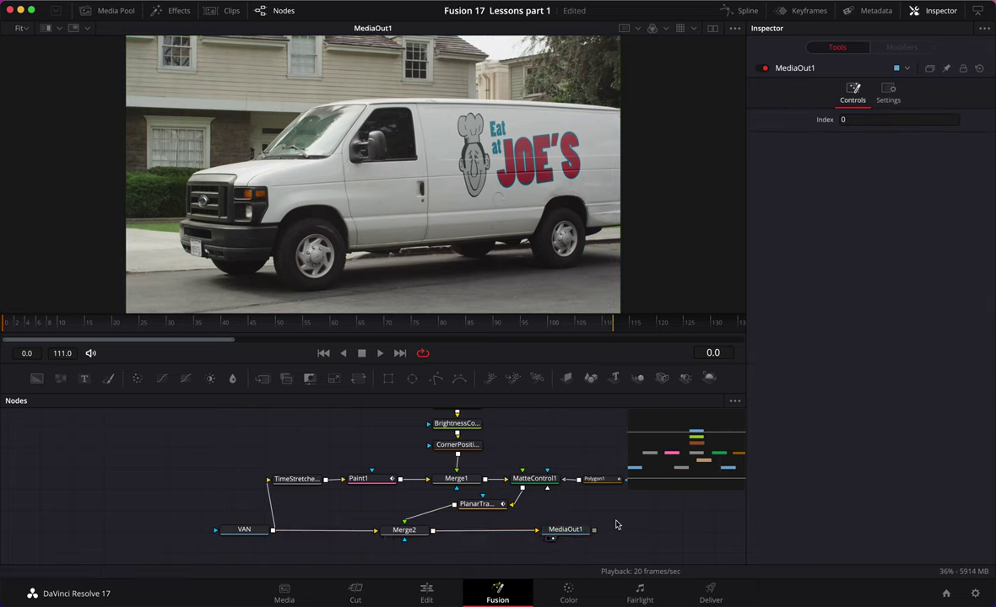
{"action": "scroll", "coordinate": [544, 515], "scroll_direction": "up", "scroll_amount": 3}
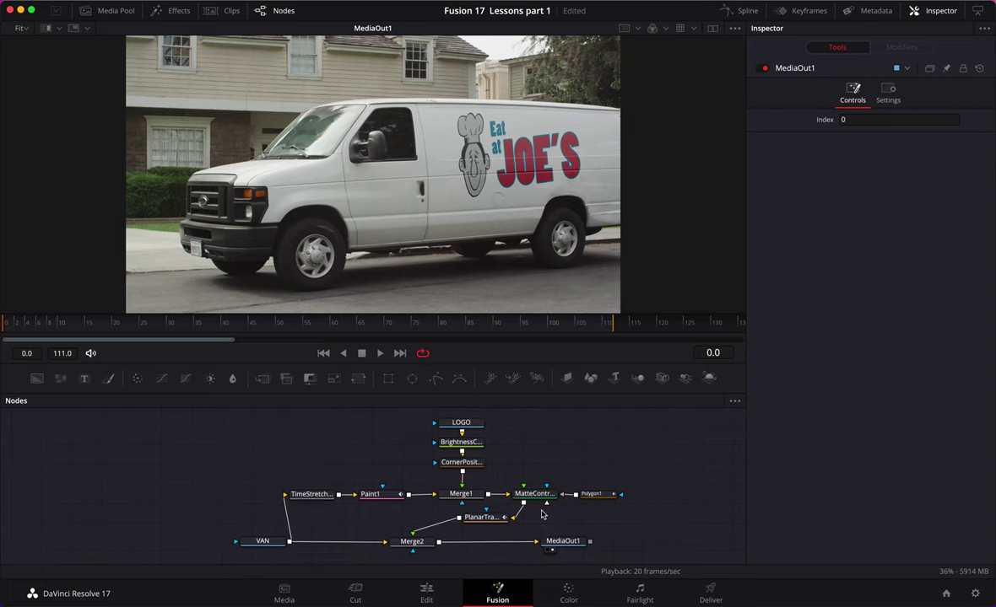
{"action": "left_click_drag", "start_coordinate": [588, 477], "coordinate": [543, 481]}
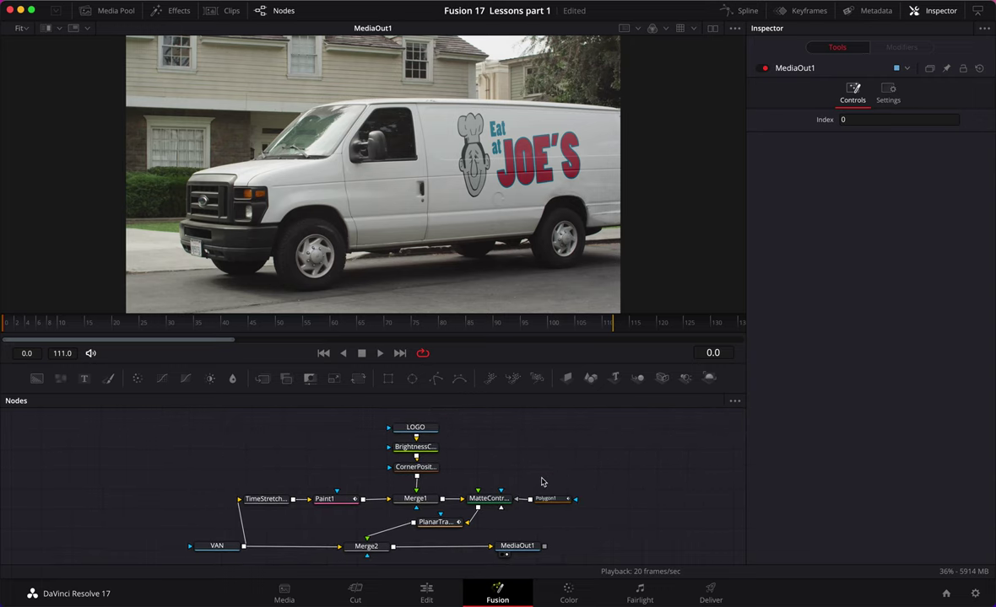
{"action": "key", "text": "space"}
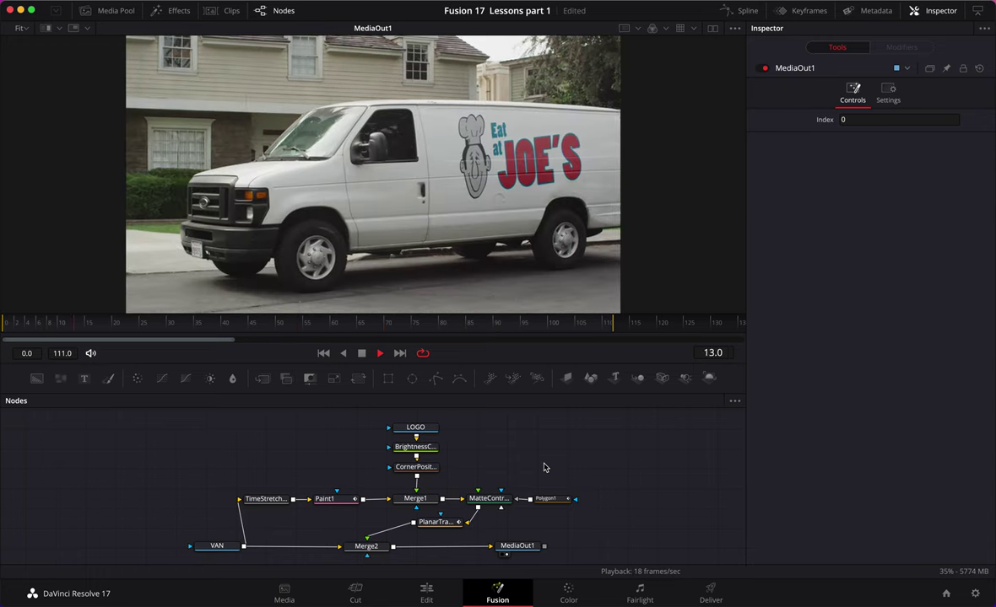
{"action": "key", "text": "space"}
Go to frame 90 and examine up close how the panel cutout blends with the van's rear edge
{"action": "left_click_drag", "start_coordinate": [420, 335], "coordinate": [494, 333]}
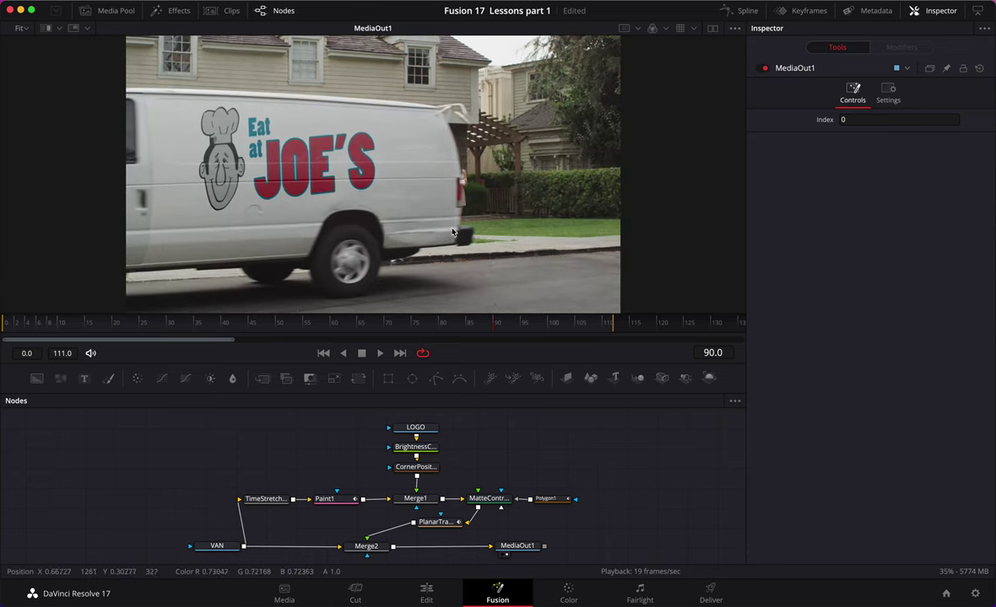
{"action": "scroll", "coordinate": [408, 221], "scroll_direction": "up", "scroll_amount": 5}
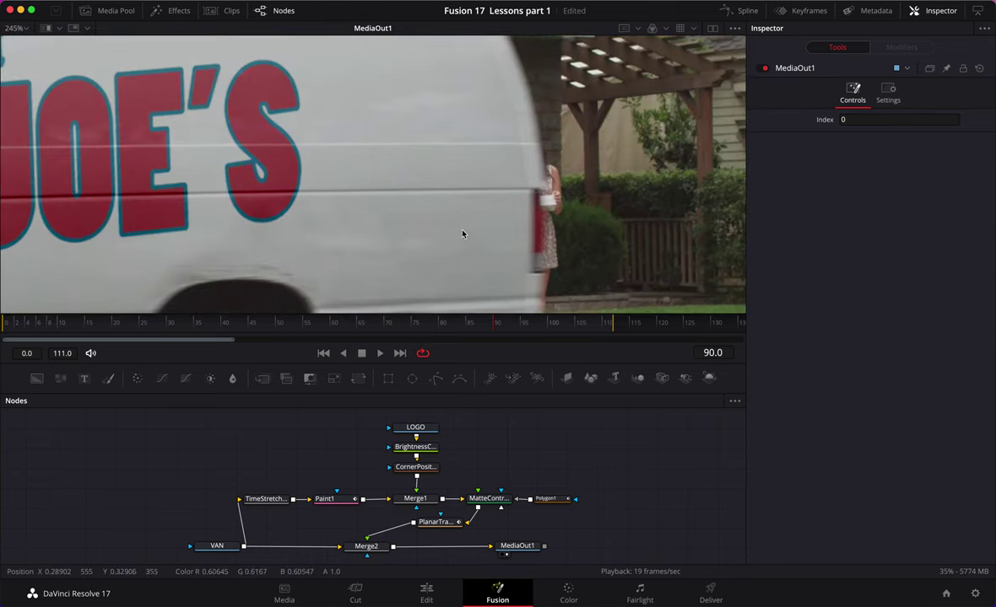
{"action": "scroll", "coordinate": [462, 234], "scroll_direction": "down", "scroll_amount": 3}
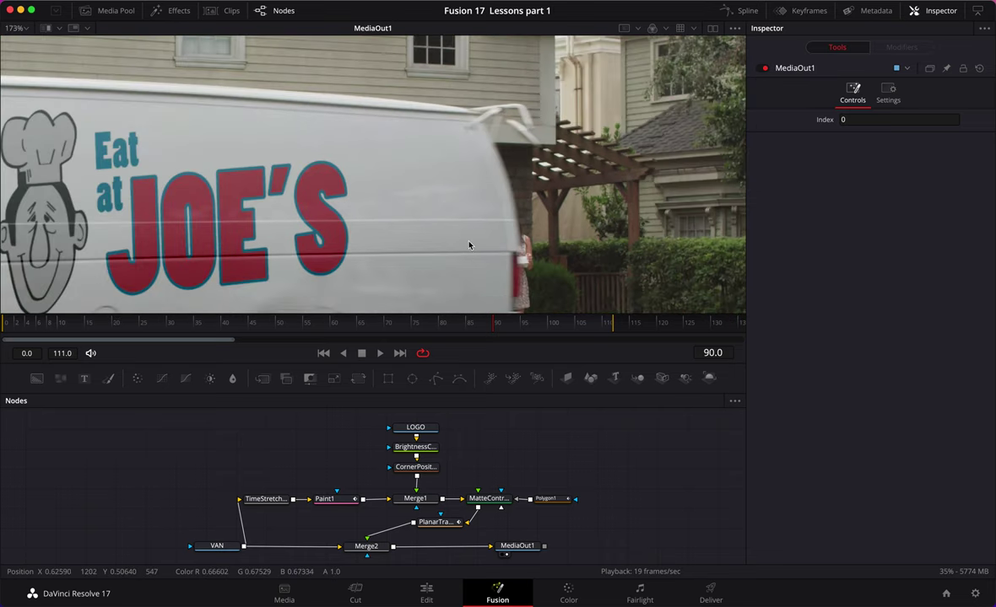
{"action": "scroll", "coordinate": [469, 245], "scroll_direction": "down", "scroll_amount": 1}
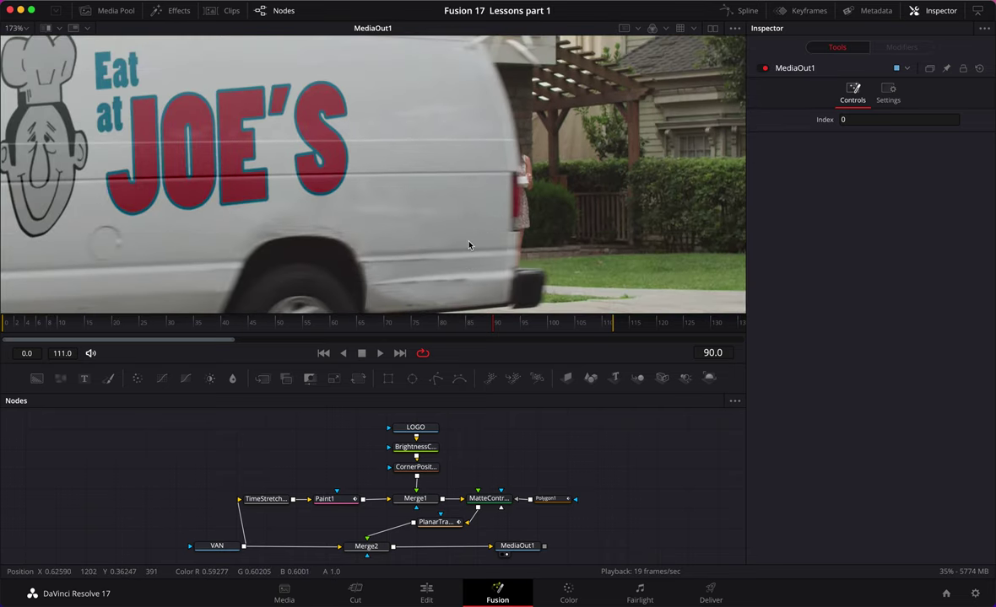
{"action": "scroll", "coordinate": [469, 245], "scroll_direction": "down", "scroll_amount": 2}
{"action": "scroll", "coordinate": [470, 246], "scroll_direction": "up", "scroll_amount": 3}
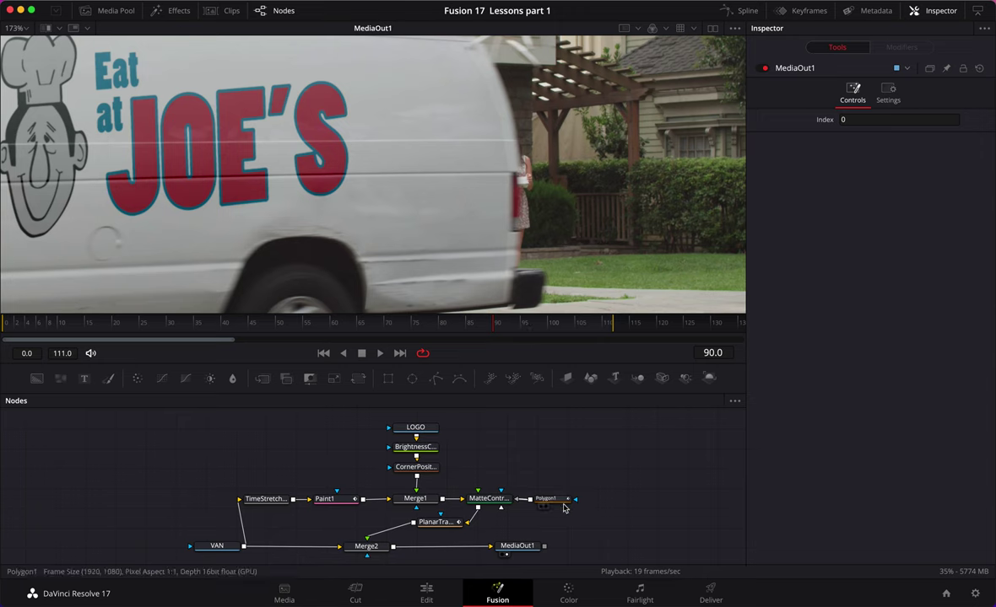
Set Polygon1's Soft Edge to 0.005 and inspect the feathered edges of the panel
{"action": "left_click", "coordinate": [553, 500]}
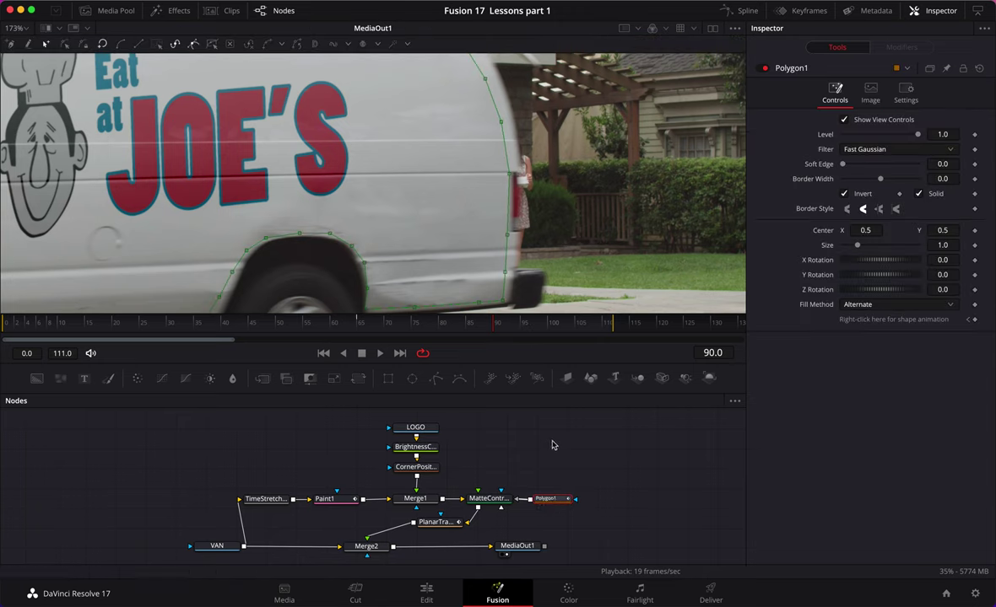
{"action": "left_click_drag", "start_coordinate": [843, 165], "coordinate": [849, 166]}
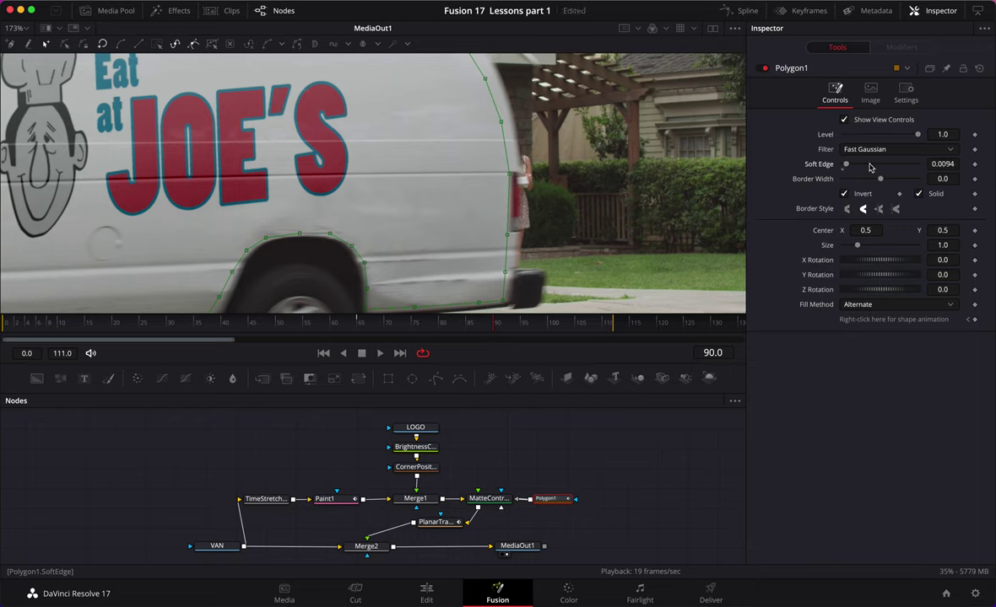
{"action": "left_click", "coordinate": [945, 165]}
{"action": "key", "text": "Return"}
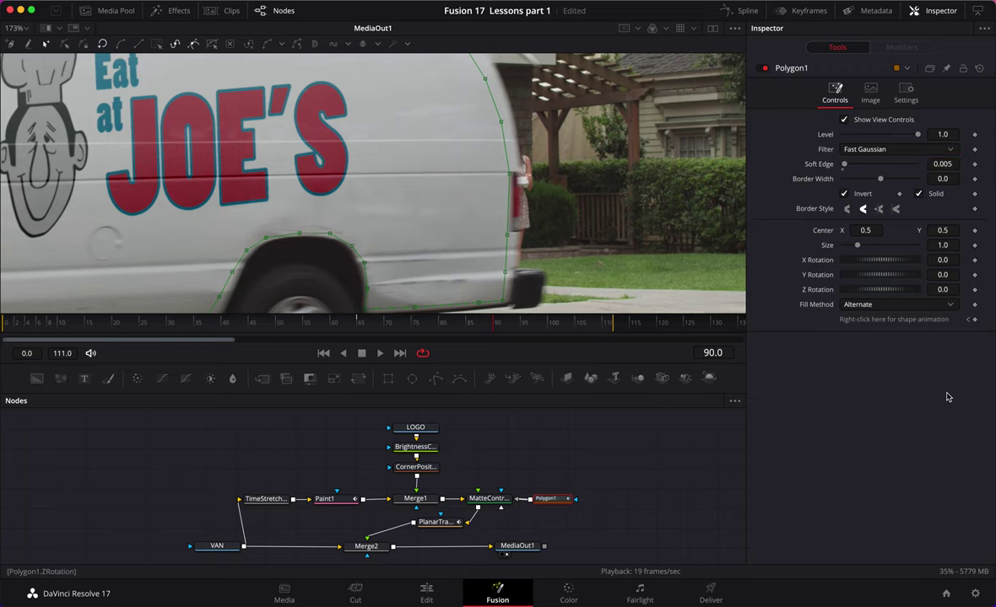
{"action": "left_click", "coordinate": [656, 457]}
{"action": "scroll", "coordinate": [582, 211], "scroll_direction": "up", "scroll_amount": 2}
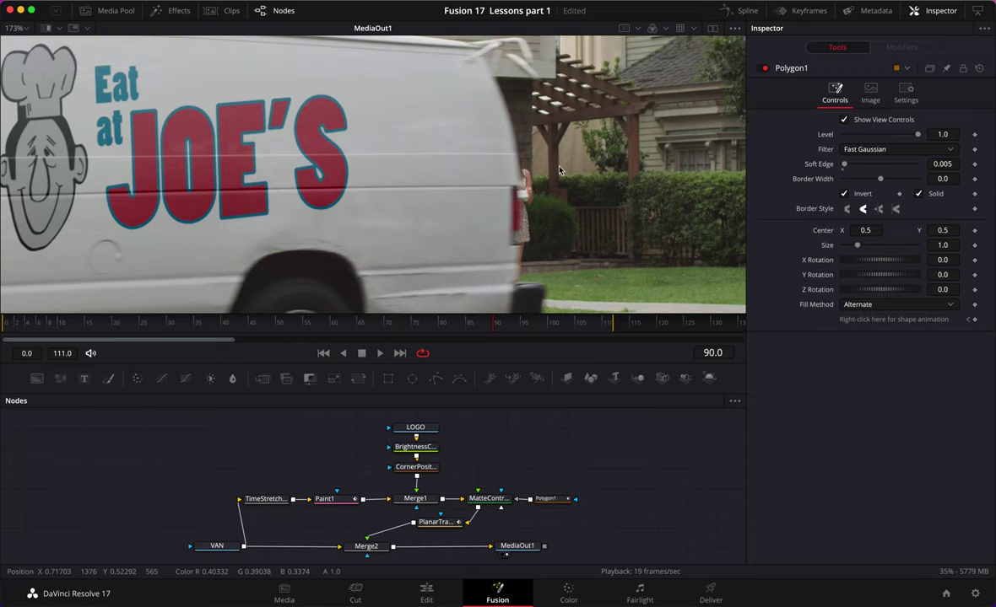
{"action": "scroll", "coordinate": [506, 93], "scroll_direction": "down", "scroll_amount": 2}
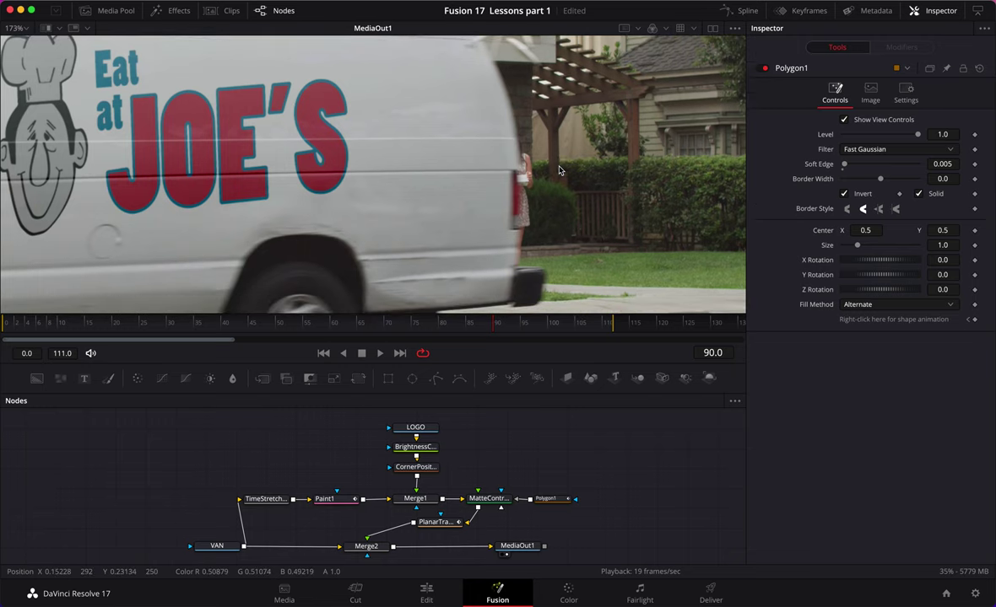
{"action": "scroll", "coordinate": [431, 197], "scroll_direction": "left", "scroll_amount": 5}
{"action": "scroll", "coordinate": [662, 169], "scroll_direction": "right", "scroll_amount": 6}
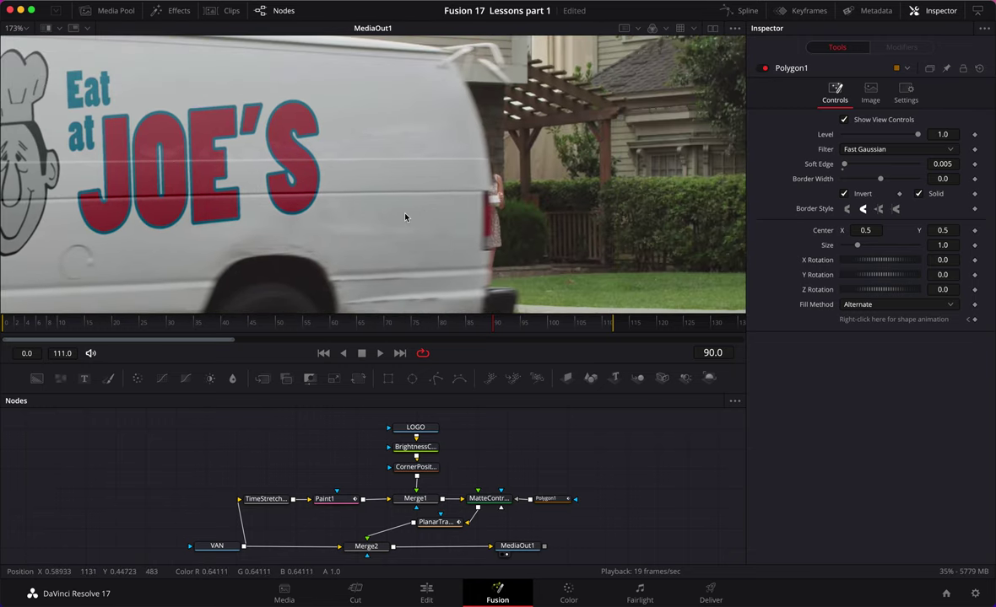
{"action": "scroll", "coordinate": [436, 221], "scroll_direction": "left", "scroll_amount": 5}
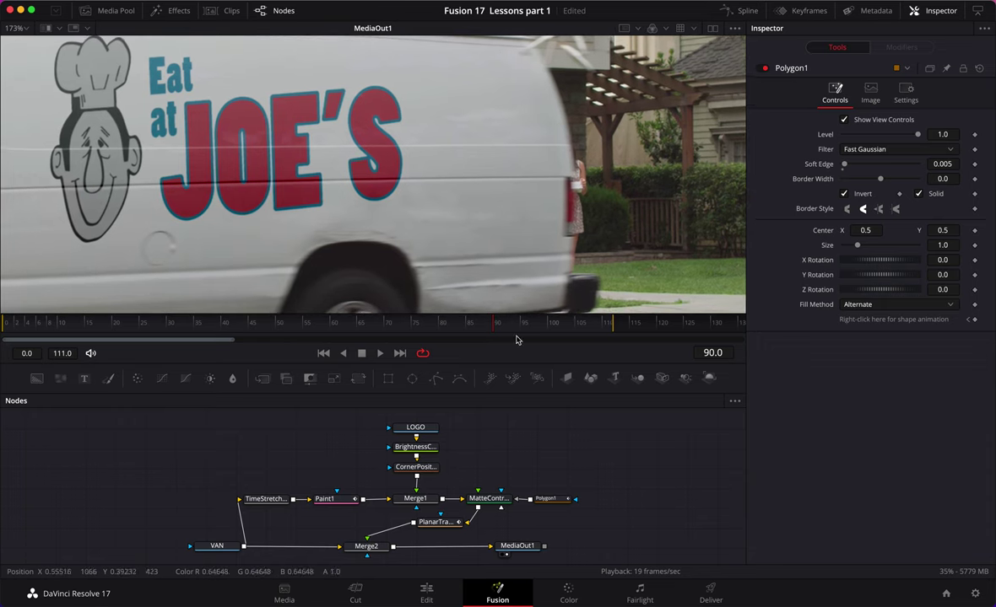
Convert Polygon1 into a double polygon and select its Outer Polygon for editing
{"action": "left_click", "coordinate": [546, 498]}
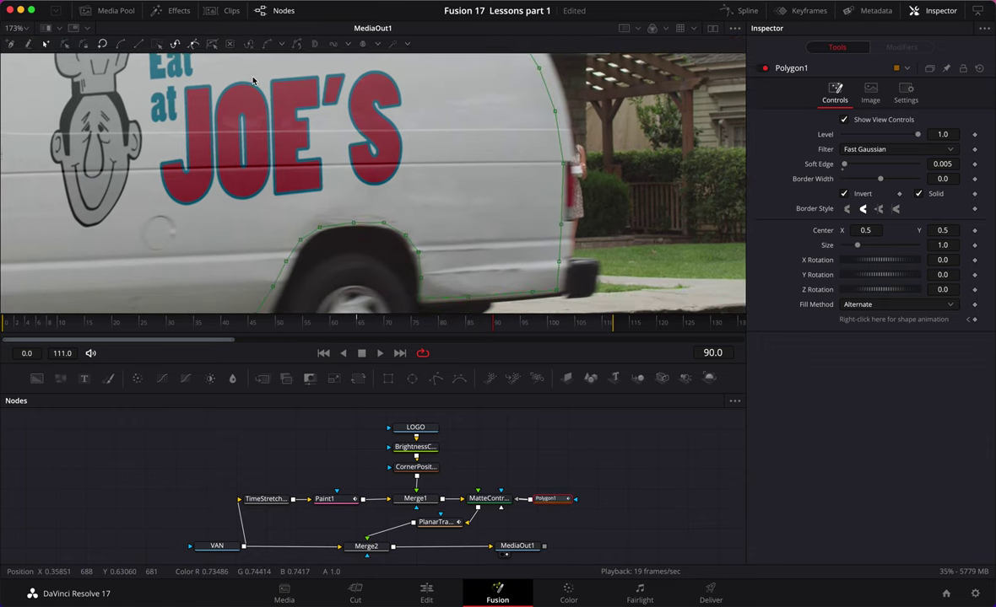
{"action": "left_click", "coordinate": [313, 45]}
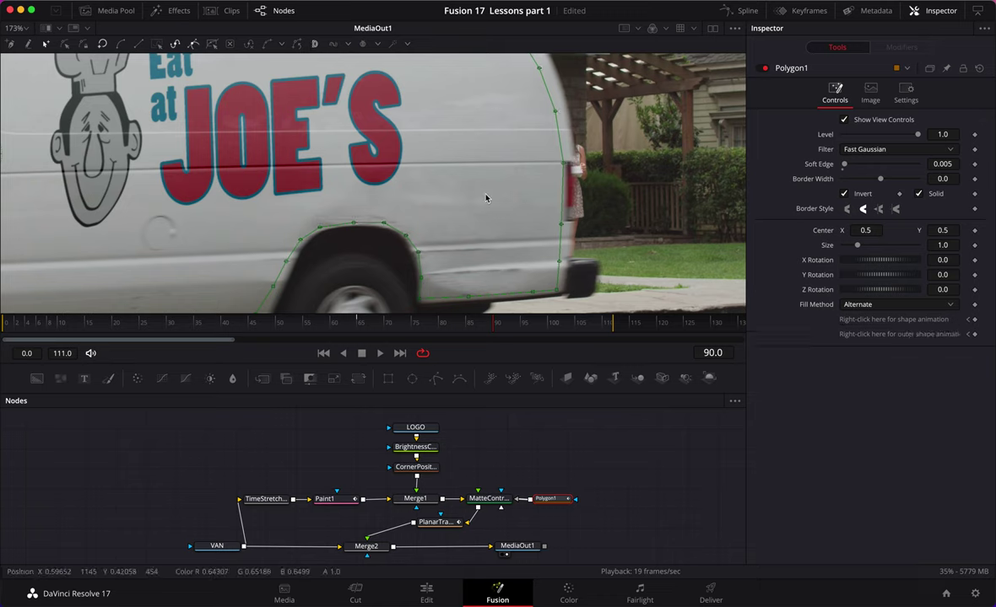
{"action": "right_click", "coordinate": [445, 163]}
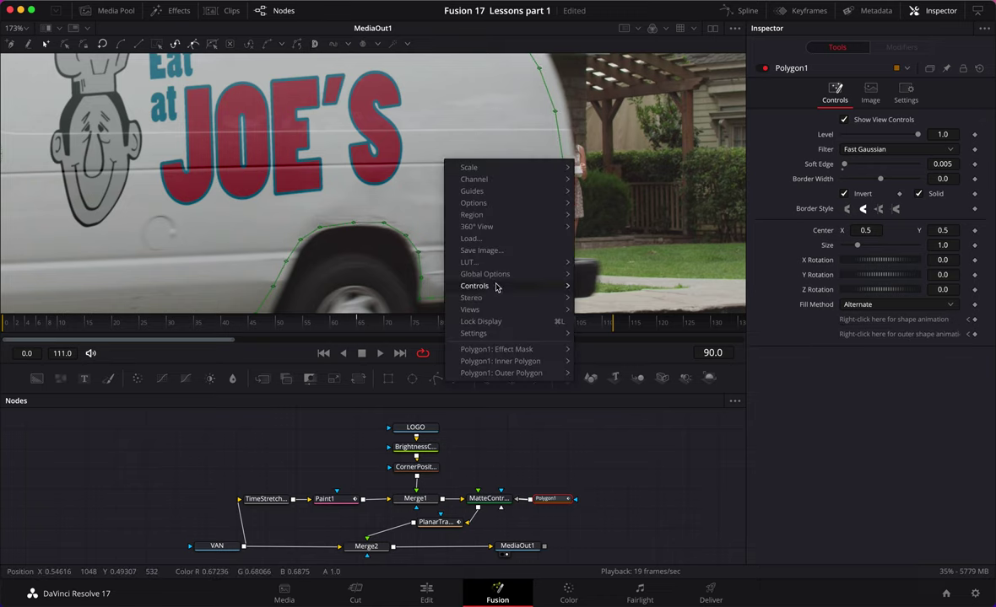
{"action": "mouse_move", "coordinate": [498, 287]}
{"action": "mouse_move", "coordinate": [644, 316]}
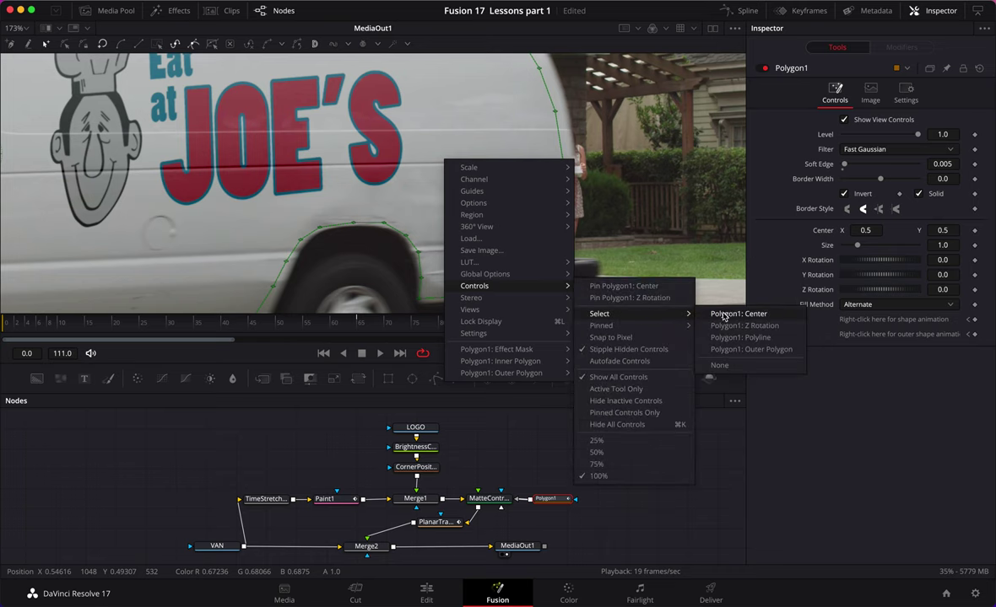
{"action": "left_click", "coordinate": [768, 349]}
Pull Polygon1's outer polygon points outward along the van's rear edge at frame 90 to feather it, and deselect the mask
{"action": "scroll", "coordinate": [563, 211], "scroll_direction": "up", "scroll_amount": 3}
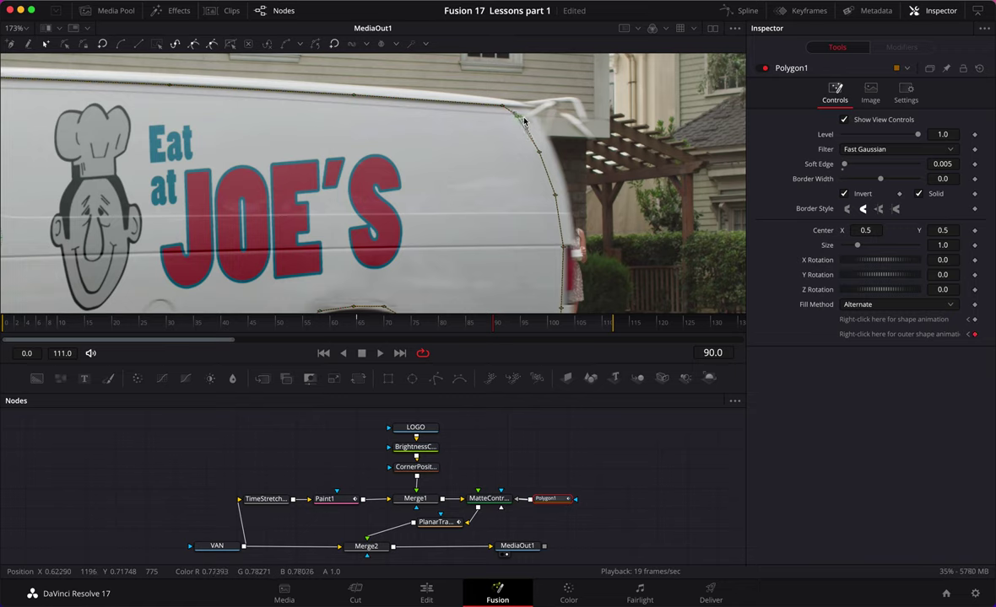
{"action": "left_click_drag", "start_coordinate": [540, 156], "coordinate": [546, 156]}
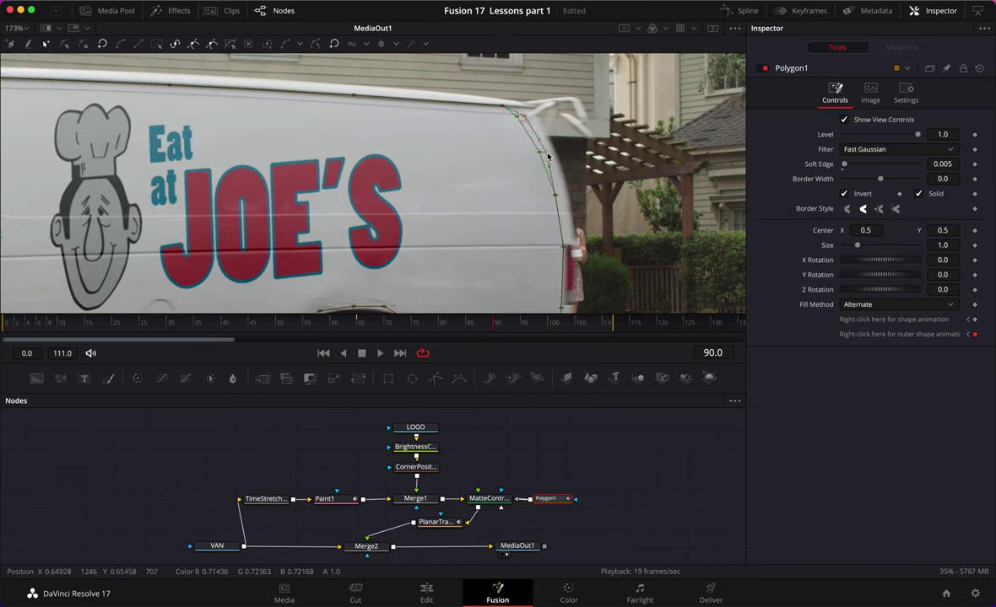
{"action": "left_click_drag", "start_coordinate": [561, 198], "coordinate": [565, 200]}
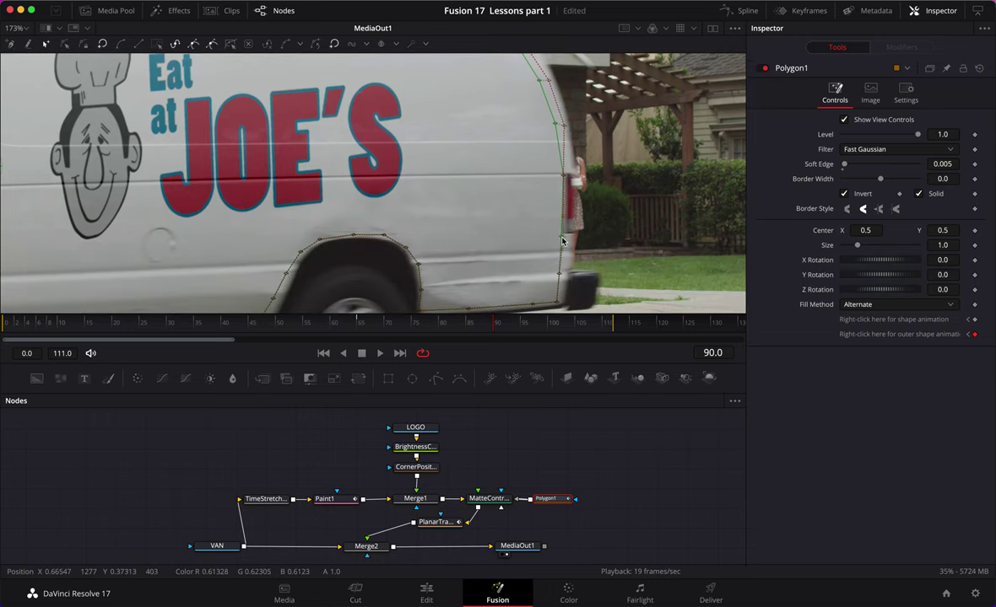
{"action": "left_click_drag", "start_coordinate": [561, 275], "coordinate": [568, 276]}
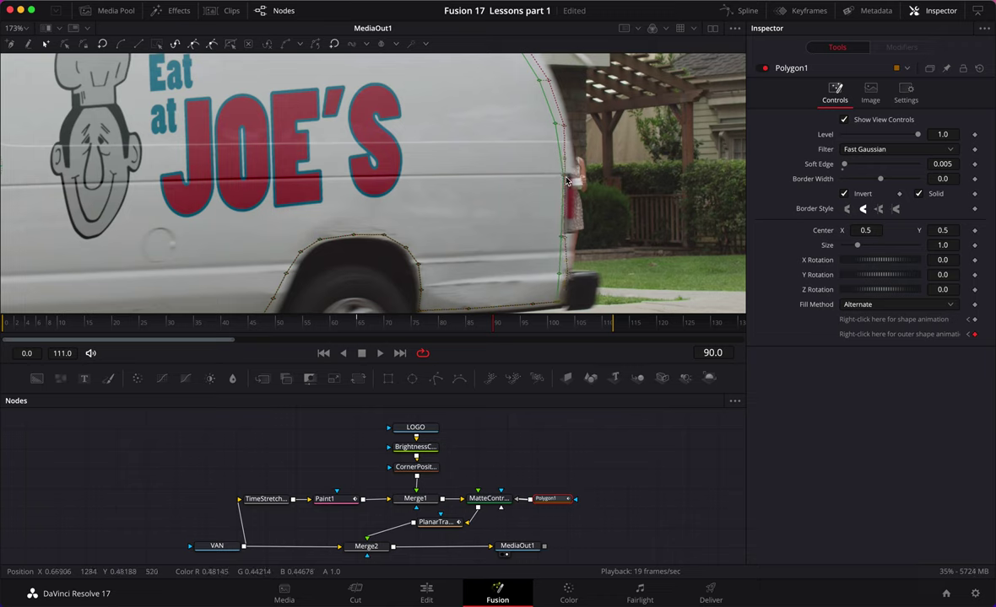
{"action": "left_click", "coordinate": [593, 456]}
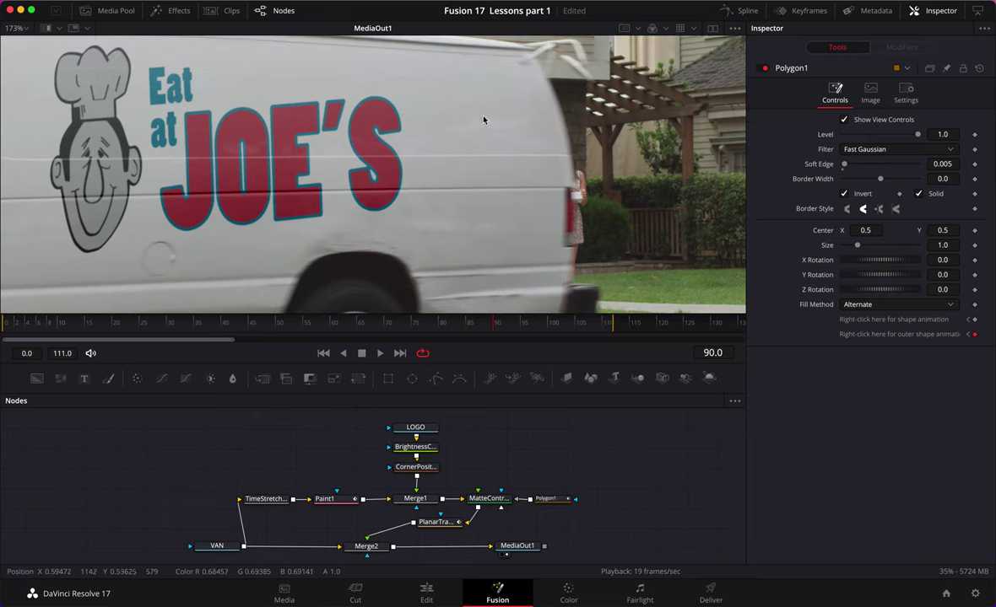
Inspect the feathered rear edge and play back the MediaOut1 composite fitted to the viewer
{"action": "scroll", "coordinate": [507, 215], "scroll_direction": "down", "scroll_amount": 3}
{"action": "scroll", "coordinate": [506, 215], "scroll_direction": "up", "scroll_amount": 3}
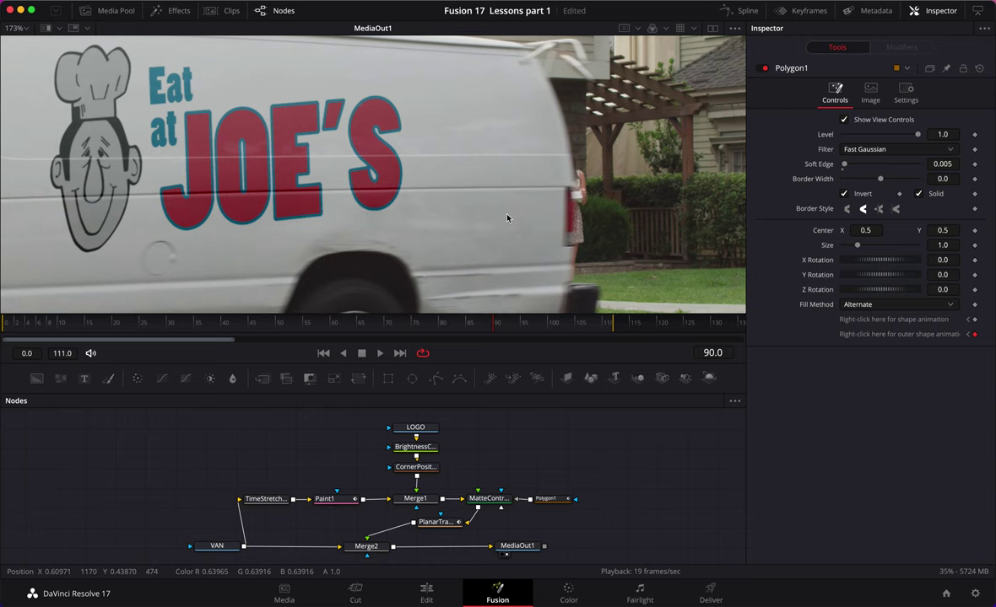
{"action": "scroll", "coordinate": [495, 261], "scroll_direction": "down", "scroll_amount": 5}
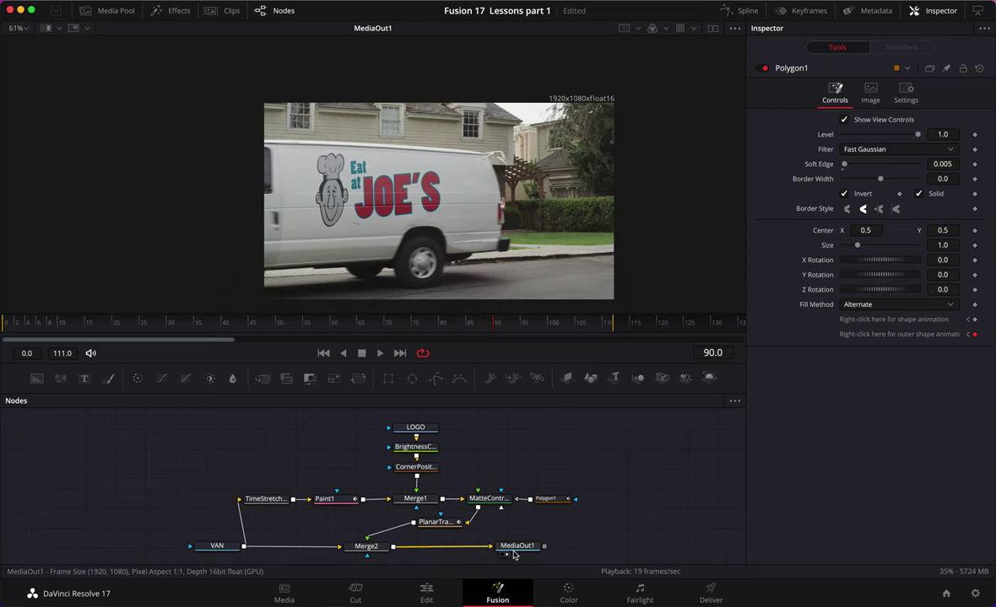
{"action": "key", "text": "space"}
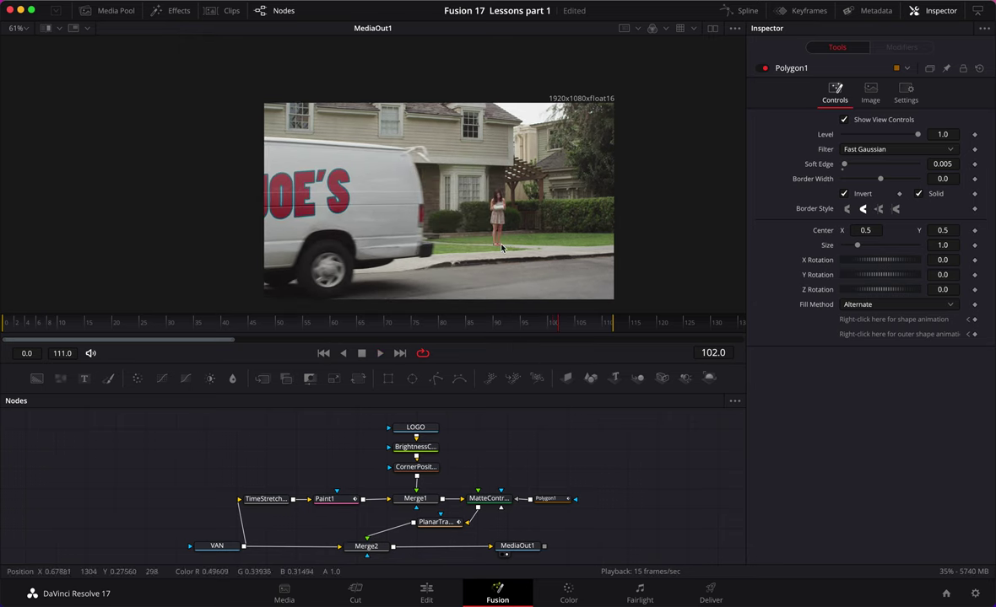
{"action": "key", "text": "ctrl+f"}
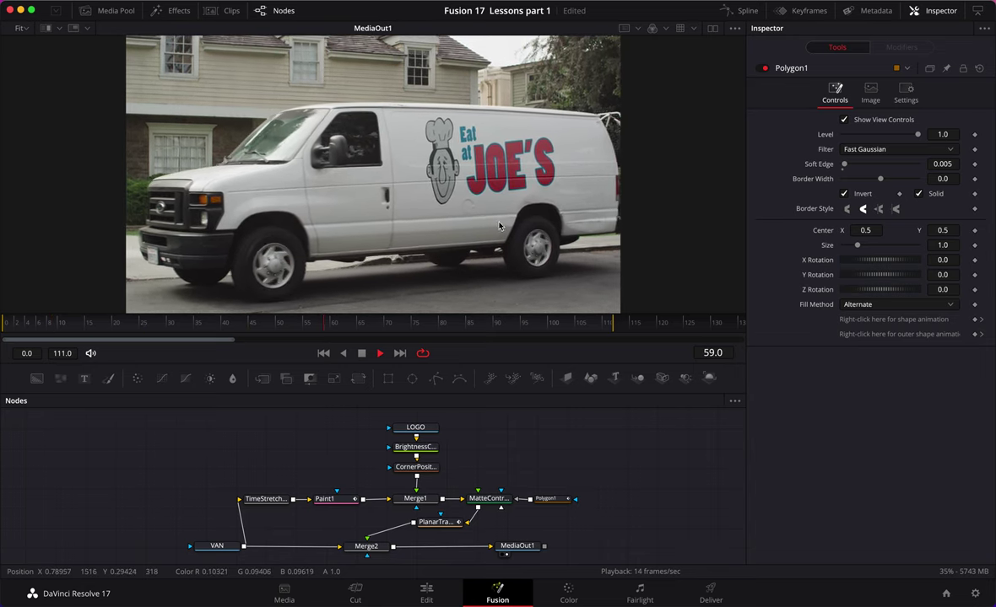
Stop playback, go to frame 78, and enable Motion Blur on the PlanarTransform1 node
{"action": "key", "text": "space"}
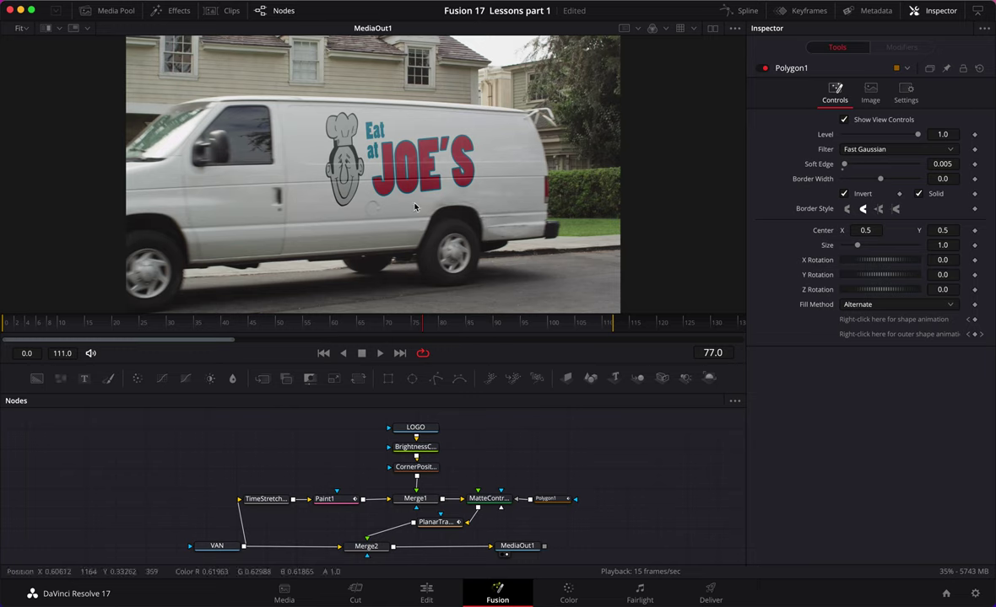
{"action": "mouse_move", "coordinate": [424, 329]}
{"action": "left_mouse_down"}
{"action": "mouse_move", "coordinate": [413, 329]}
{"action": "mouse_move", "coordinate": [431, 329]}
{"action": "left_mouse_up"}
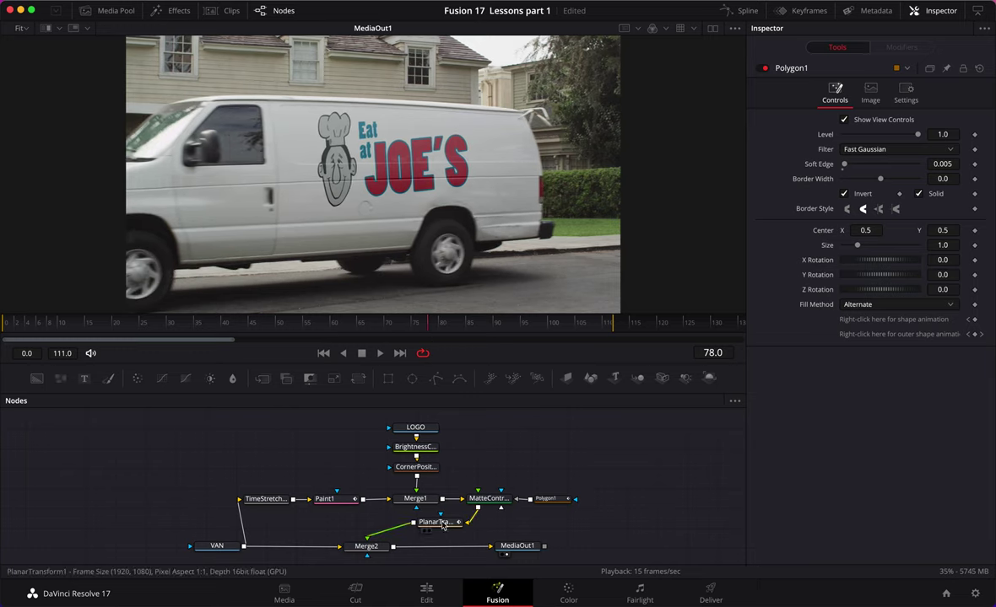
{"action": "left_click", "coordinate": [442, 523]}
{"action": "left_click", "coordinate": [888, 93]}
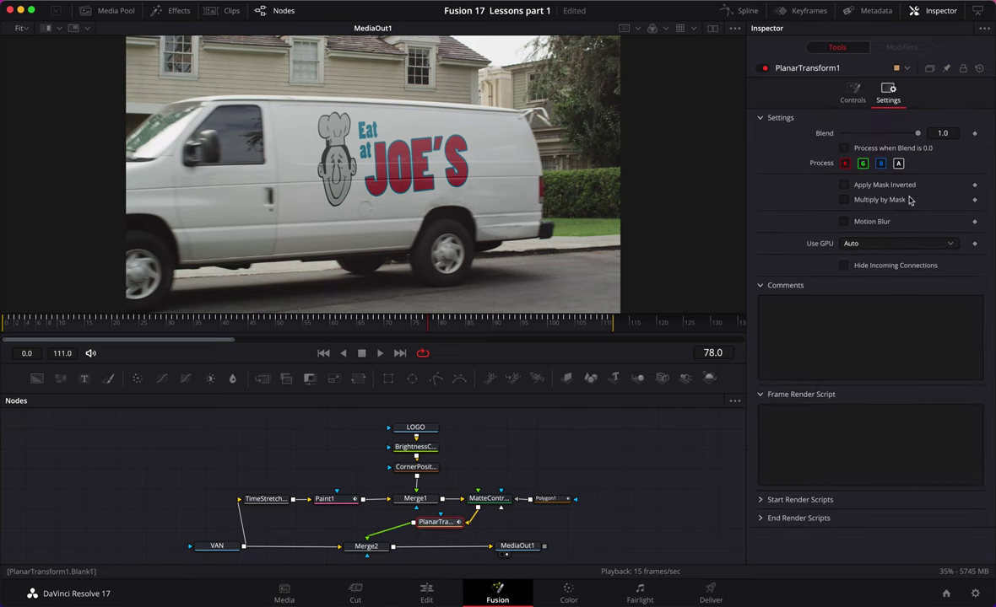
{"action": "left_click", "coordinate": [844, 222]}
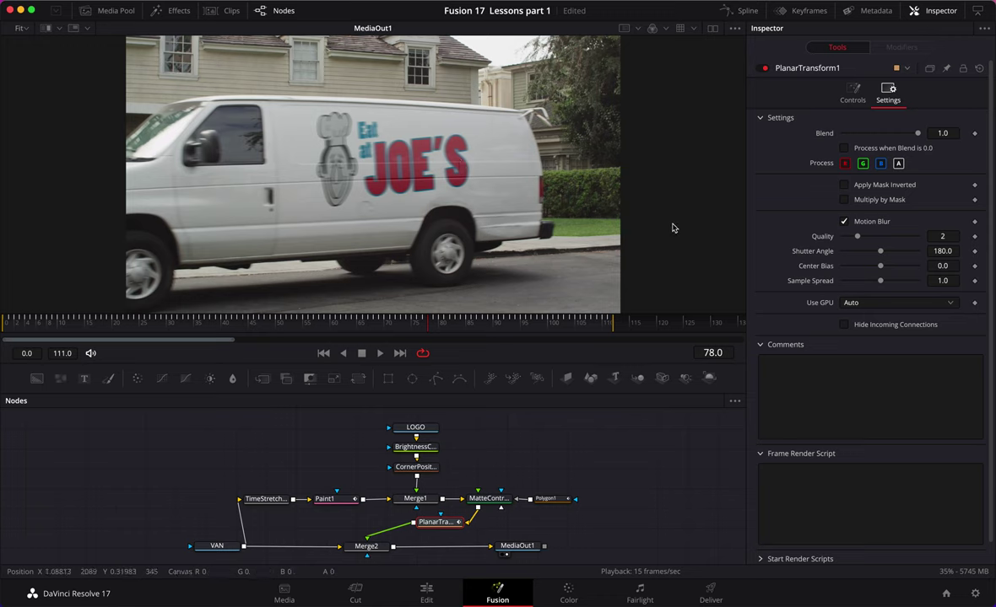
Set PlanarTransform1's motion blur Shutter Angle to 130 and Quality to 5, and deselect the node
{"action": "left_click", "coordinate": [942, 250]}
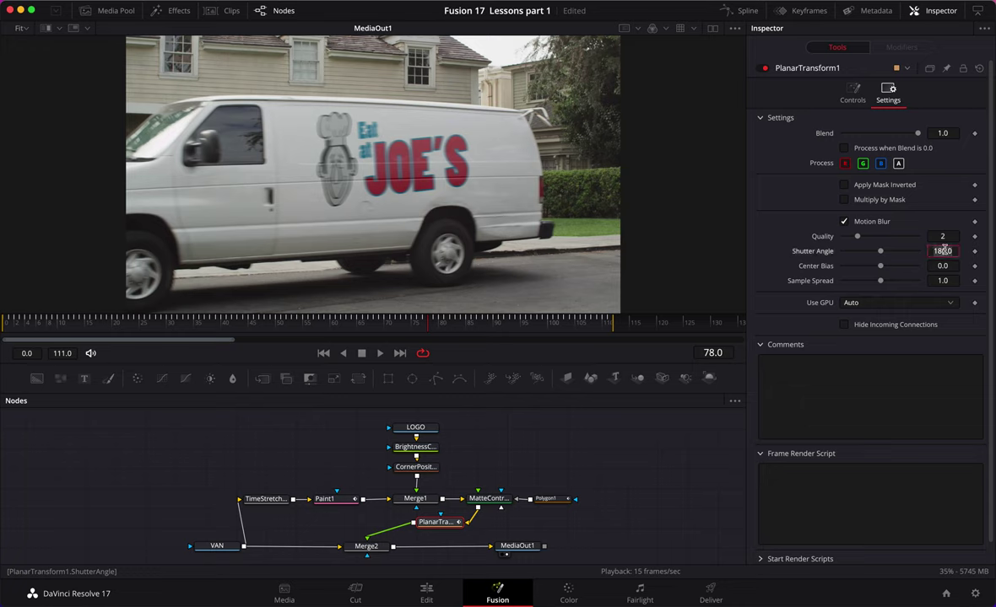
{"action": "type", "text": "130"}
{"action": "key", "text": "Tab"}
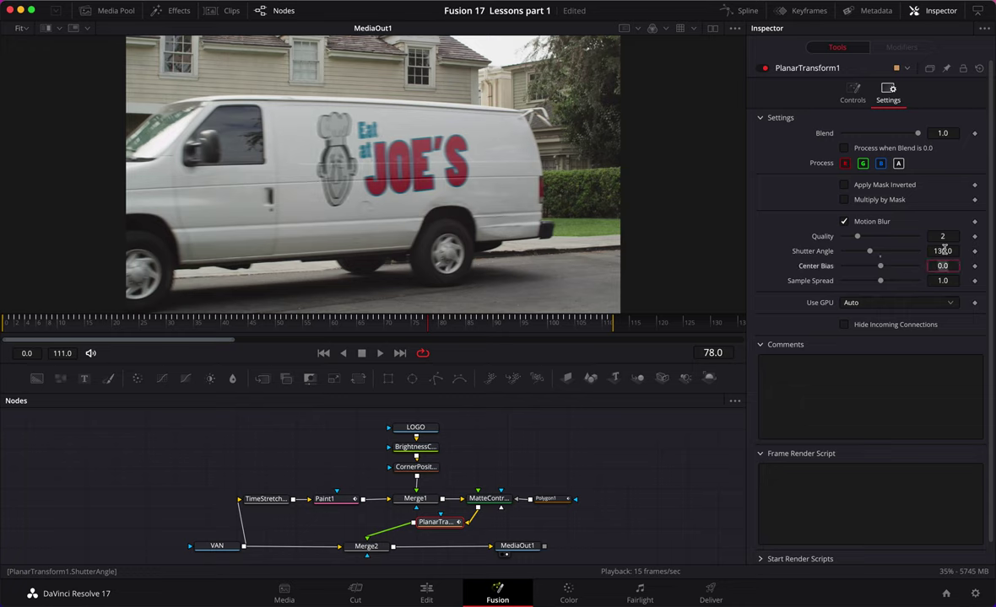
{"action": "left_click", "coordinate": [949, 236]}
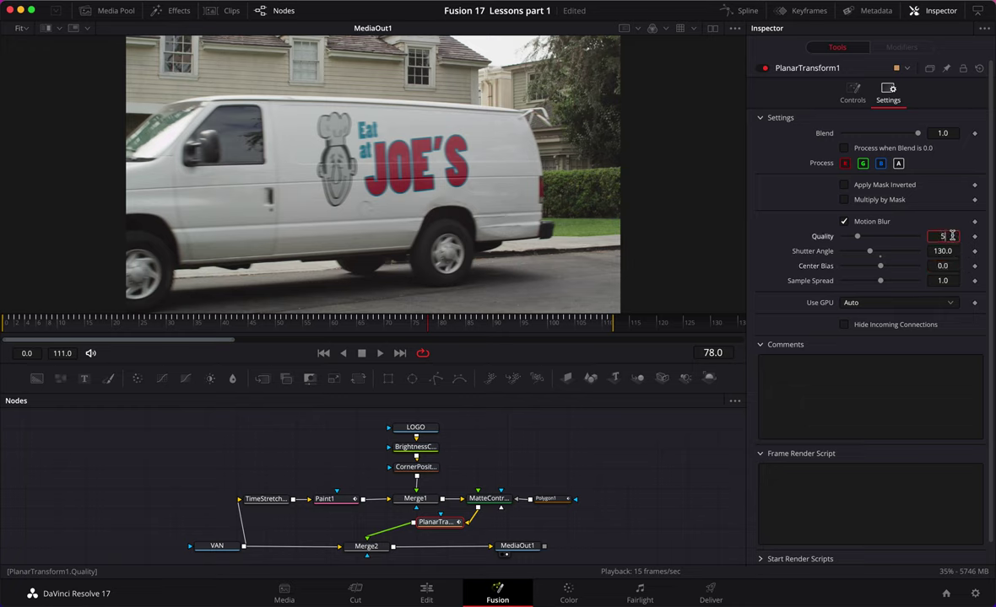
{"action": "key", "text": "Tab"}
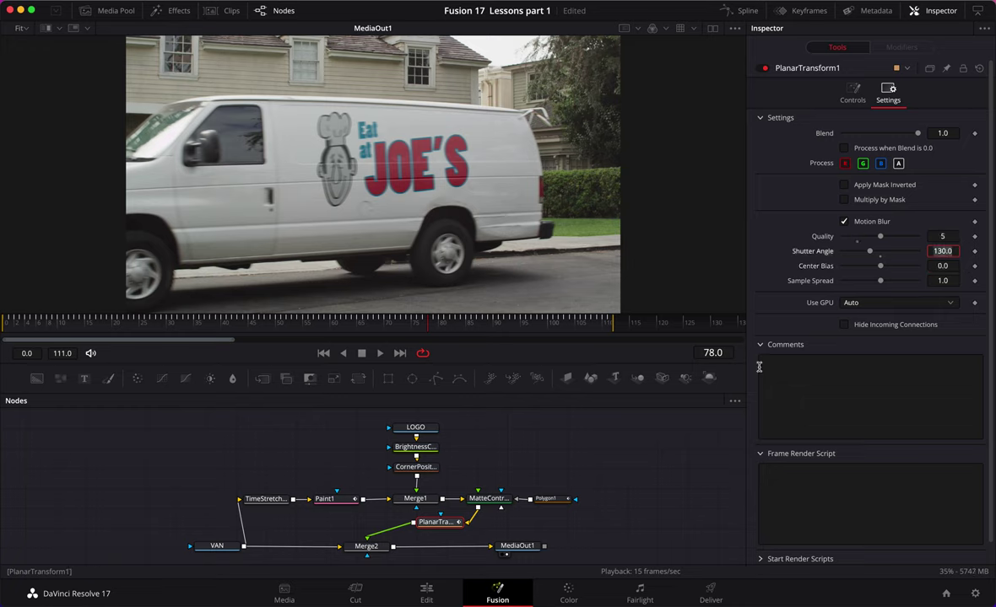
{"action": "left_click", "coordinate": [675, 437]}
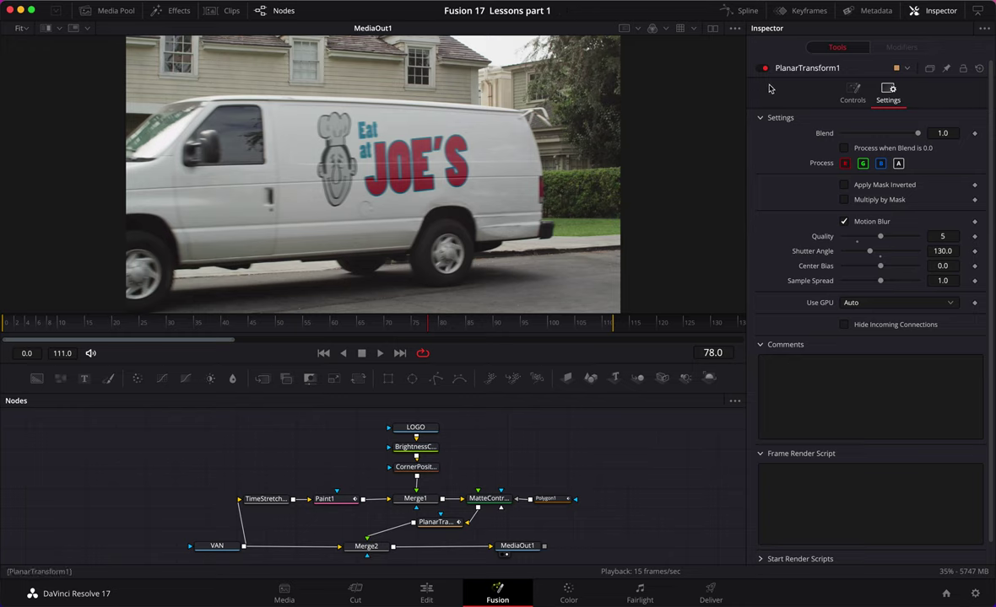
{"action": "key", "text": "super+f"}
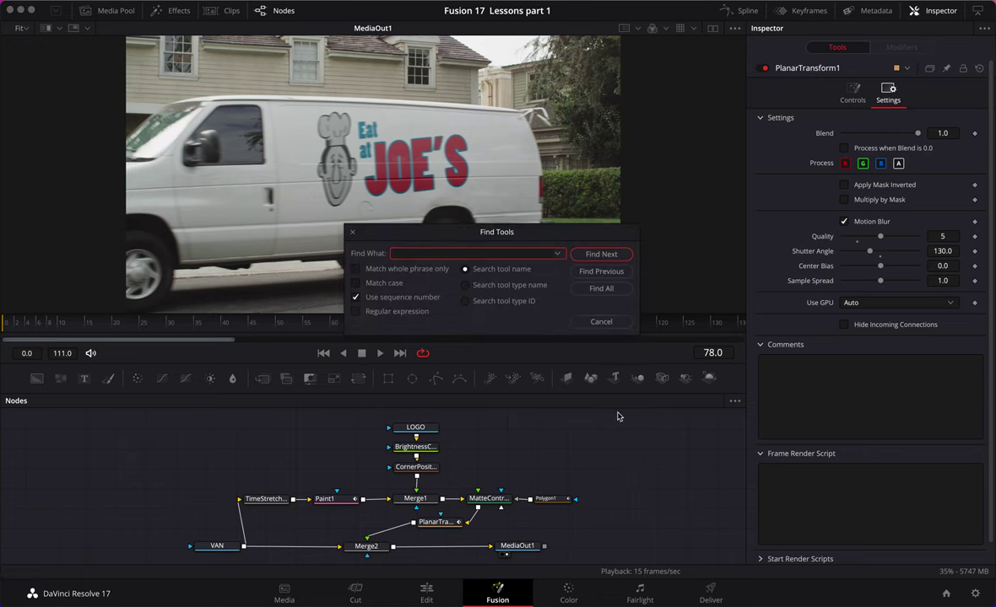
{"action": "left_click", "coordinate": [617, 325]}
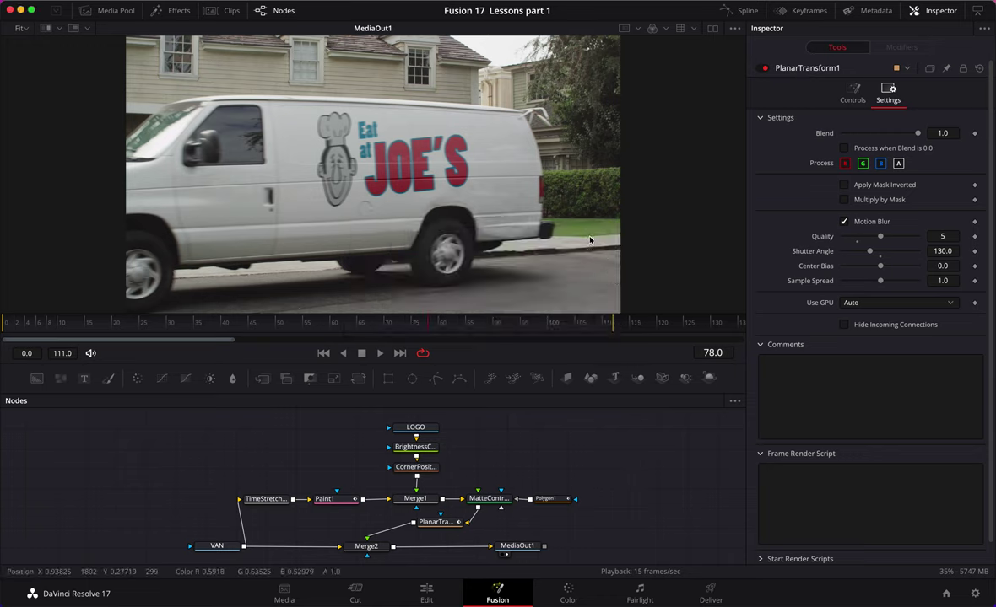
Play back the motion-blurred composite, return to frame 0, and scrub through the clip to check the logo on the van
{"action": "key", "text": "space"}
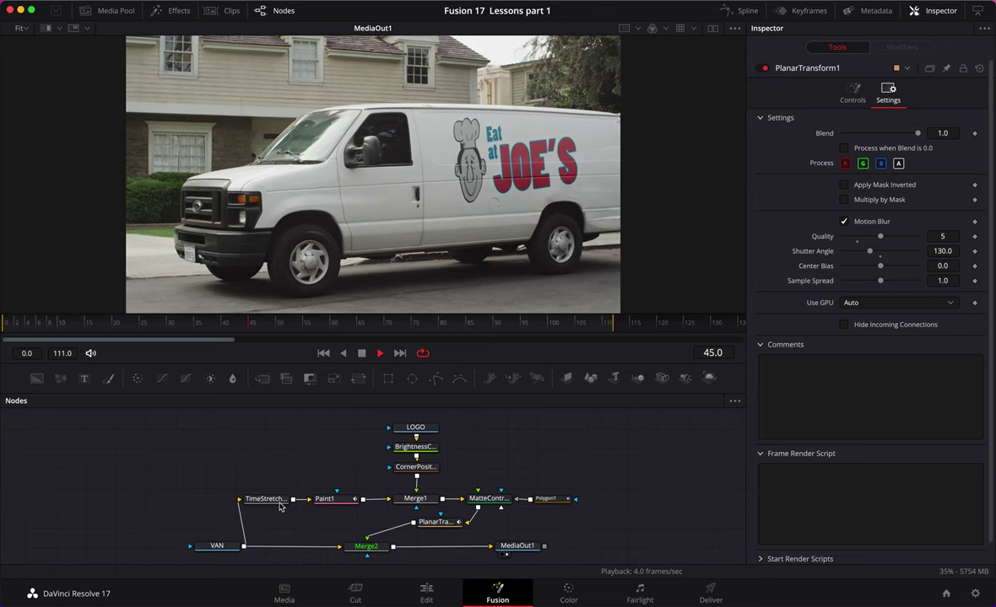
{"action": "mouse_move", "coordinate": [280, 505]}
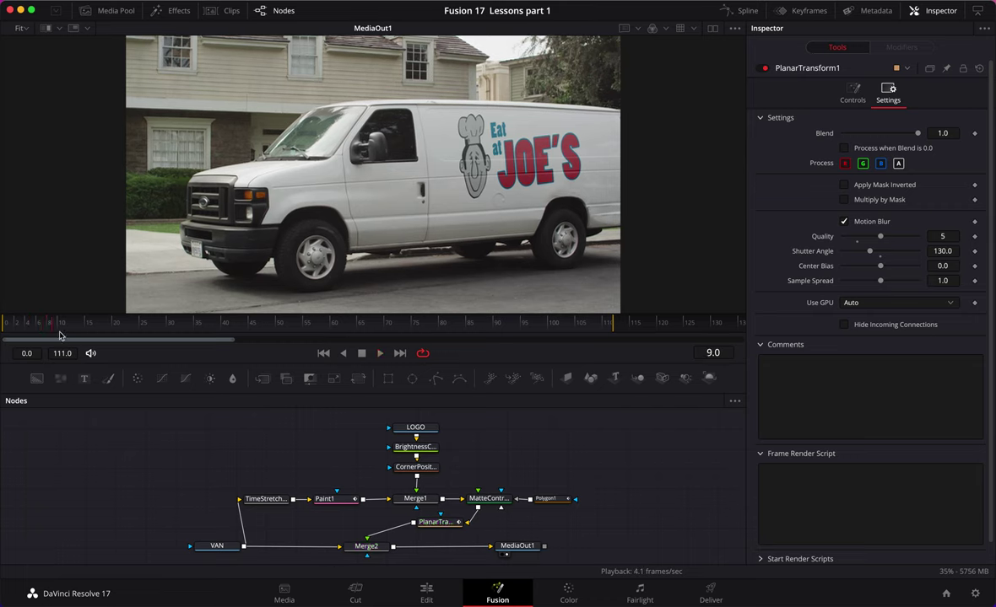
{"action": "key", "text": "space"}
{"action": "key", "text": "Home"}
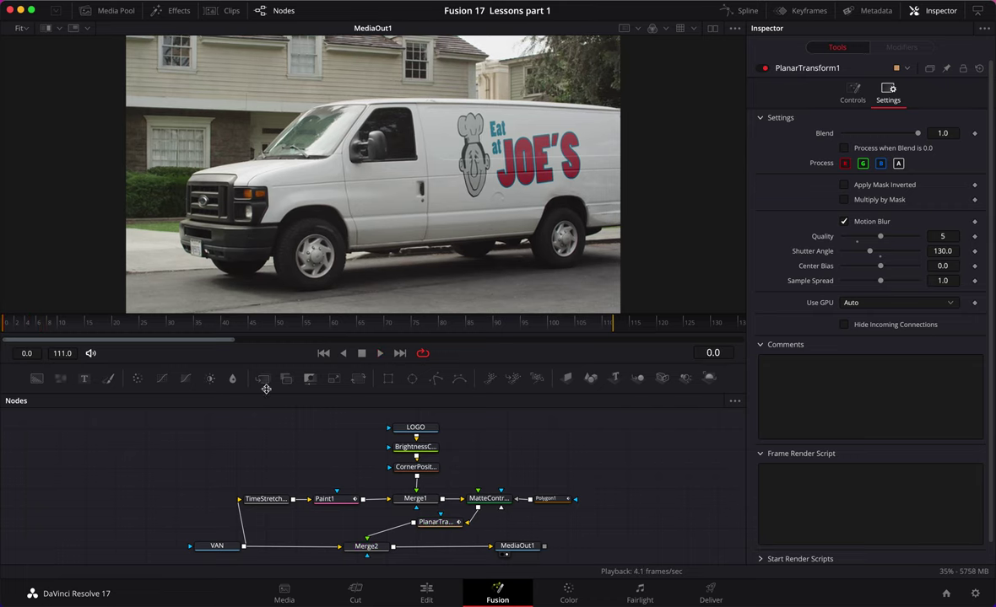
{"action": "left_click_drag", "start_coordinate": [22, 336], "coordinate": [186, 330]}
{"action": "left_click_drag", "start_coordinate": [378, 321], "coordinate": [316, 337]}
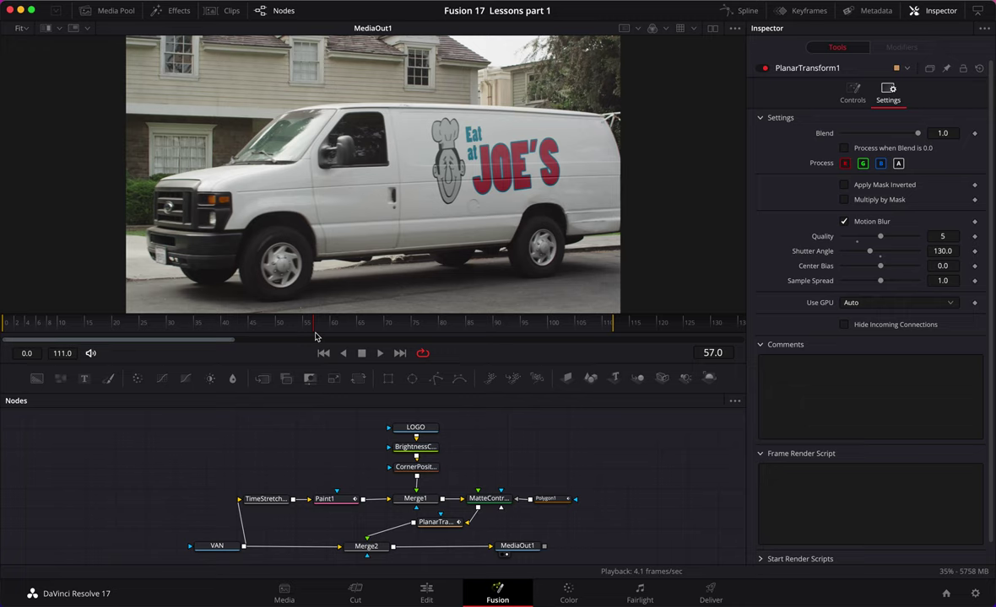